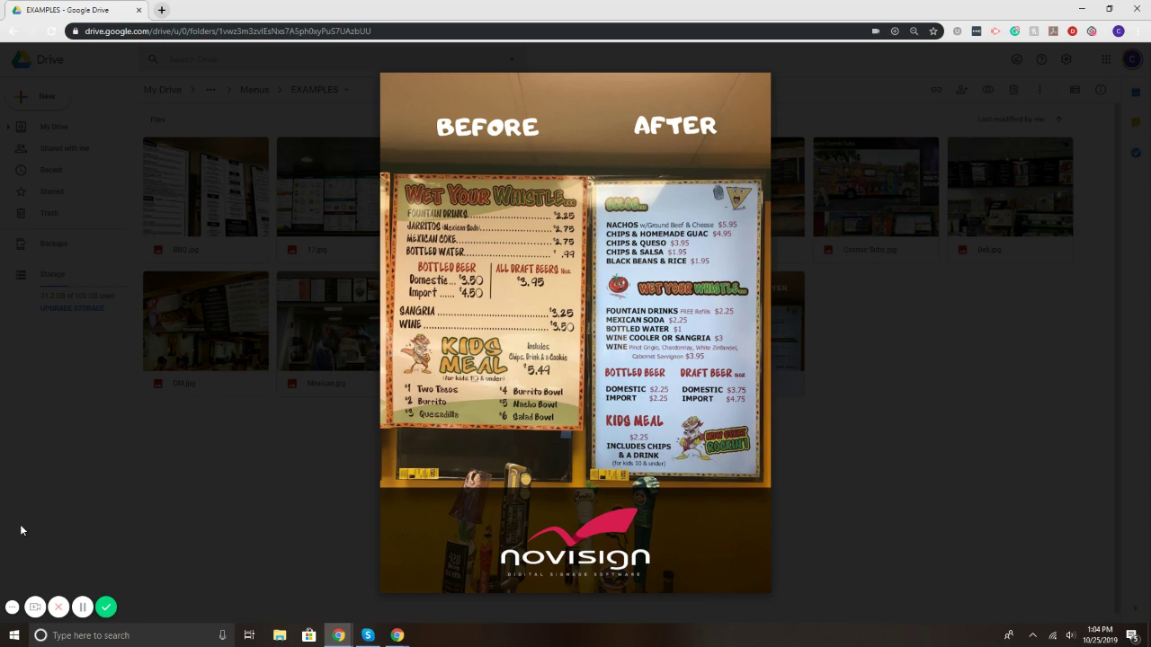
# Step: Go to novisign.com, open the Studio and dismiss the 'Welcome on board!' popup
pyautogui.click(183, 33)
pyautogui.write('novi')
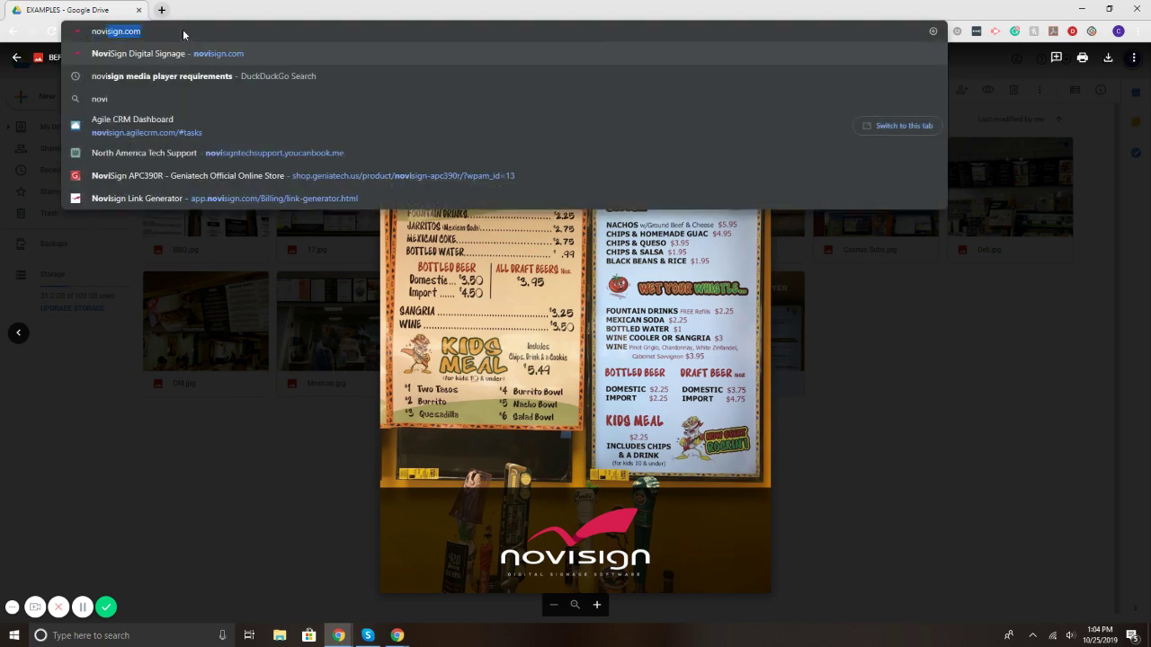
pyautogui.press('Return')
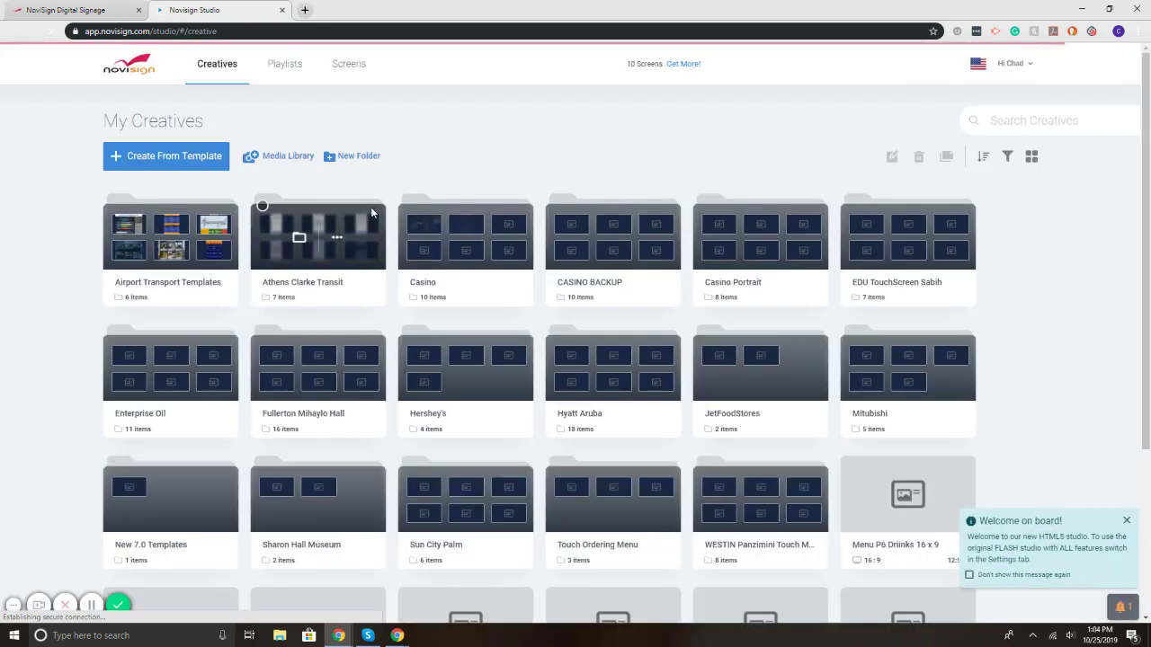
pyautogui.click(1126, 522)
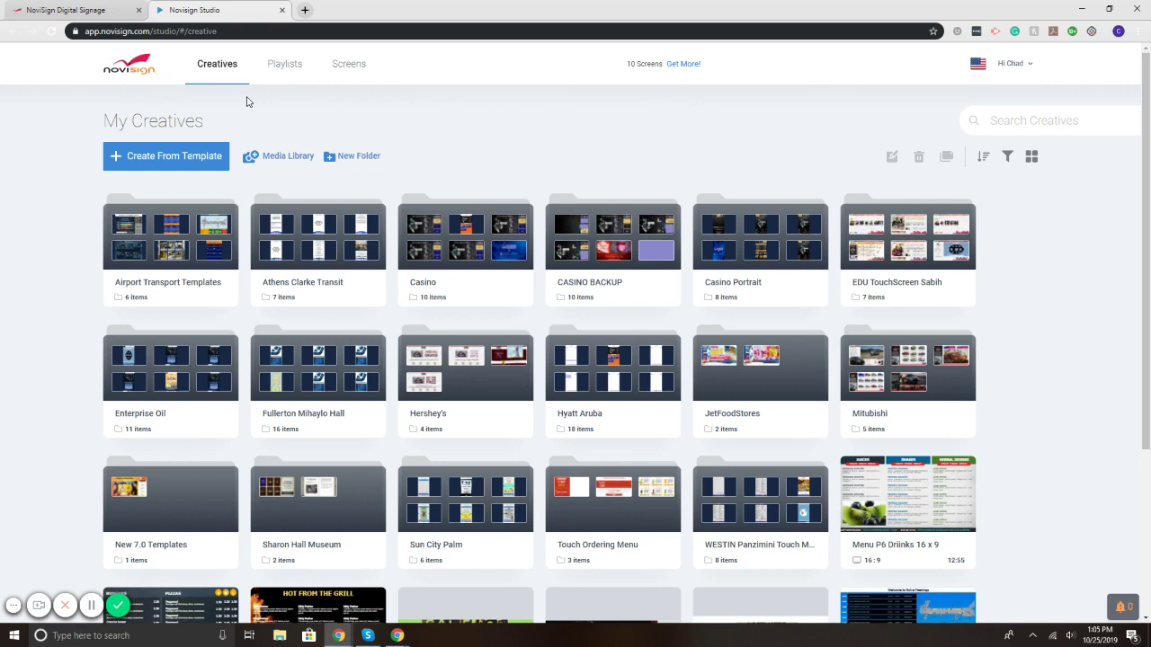
# Step: Start a new creative from a template, filtered to the Wide screen 16:9 ratio
pyautogui.click(182, 160)
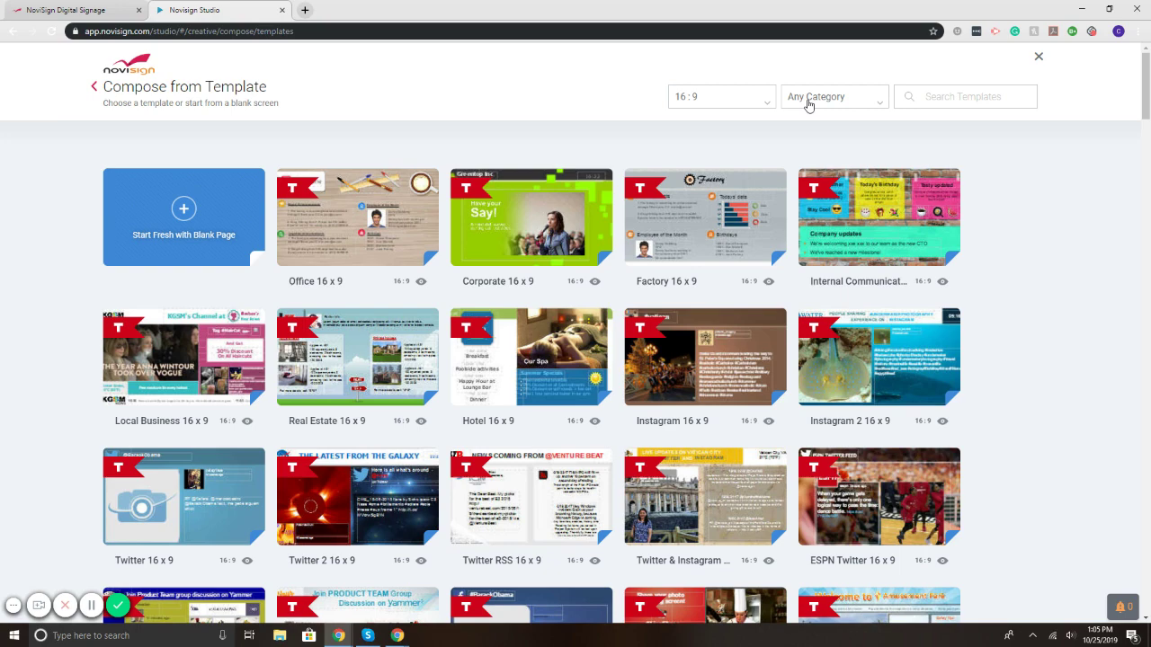
pyautogui.click(745, 106)
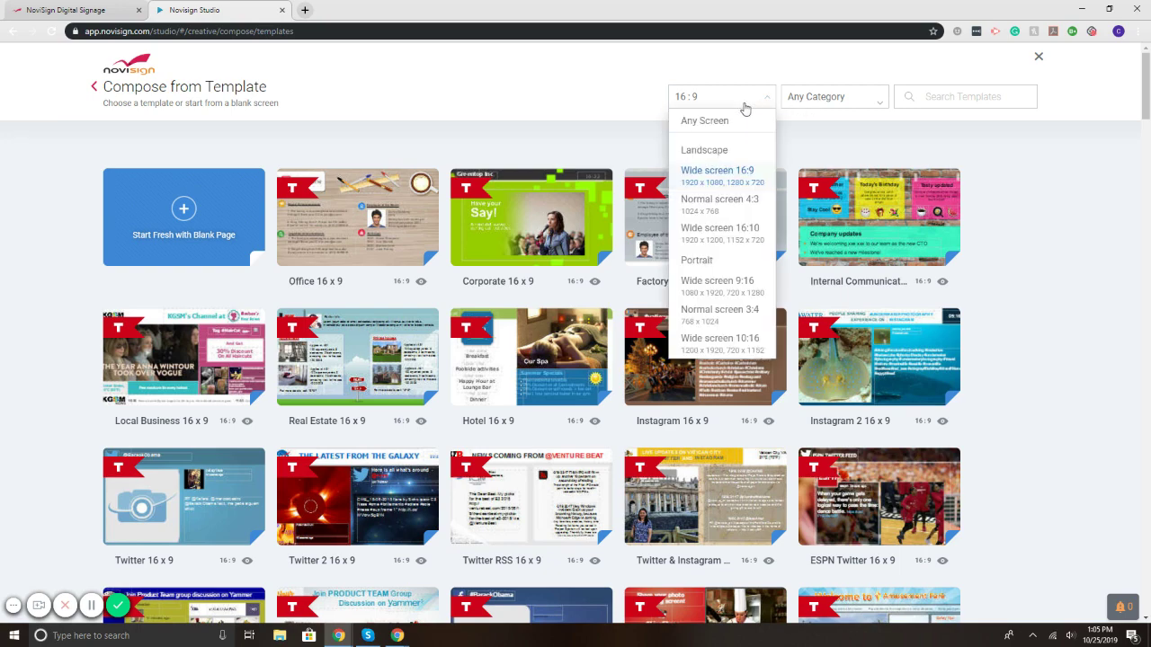
pyautogui.click(742, 285)
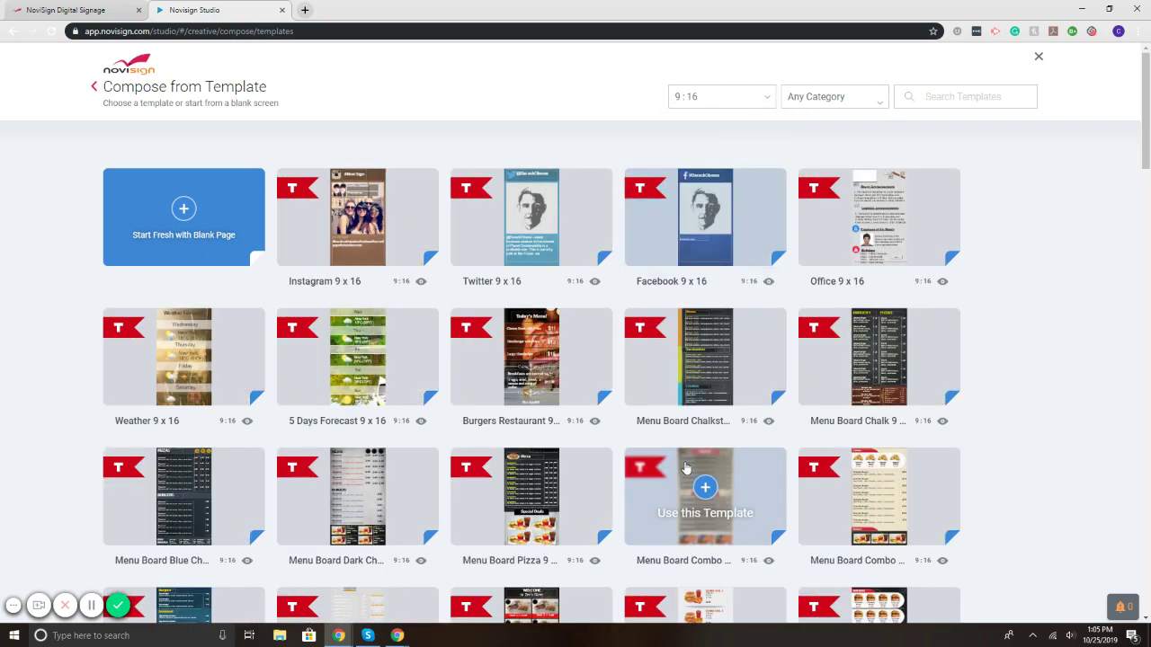
pyautogui.scroll(-1, 683, 466)
pyautogui.scroll(-1, 684, 466)
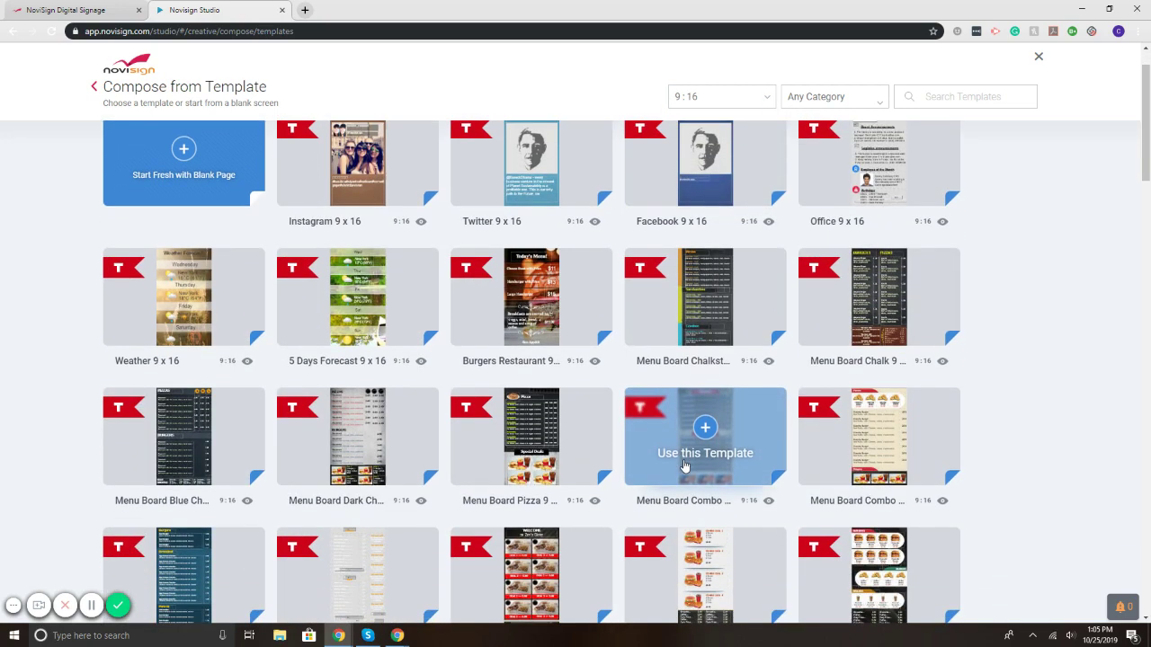
pyautogui.click(687, 102)
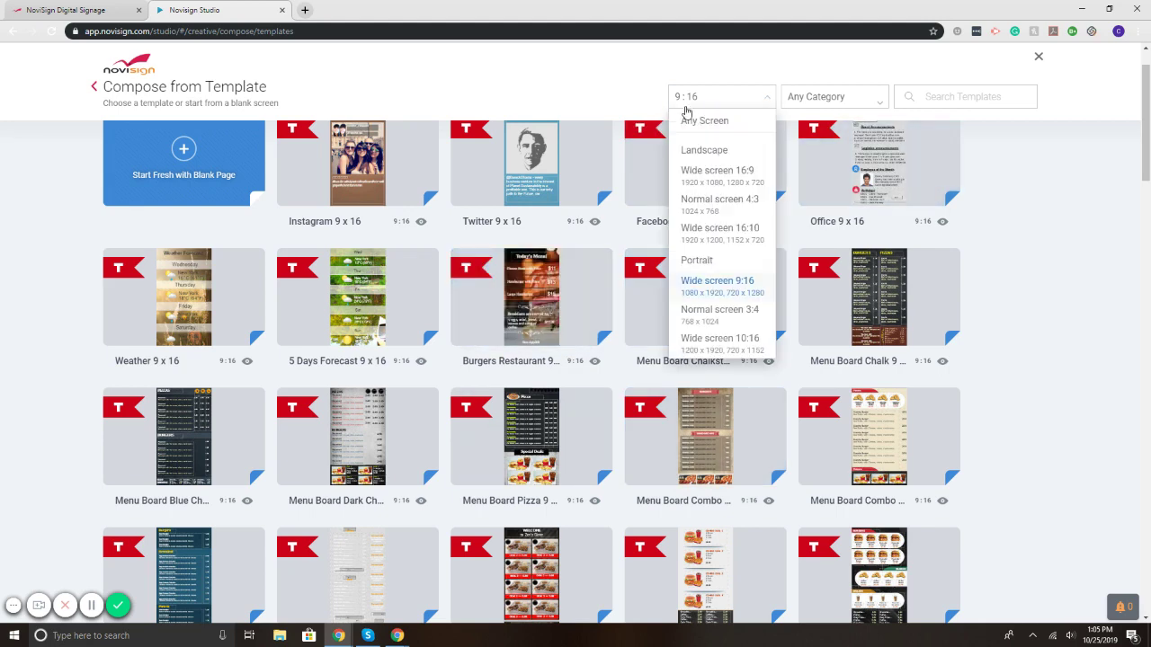
pyautogui.click(718, 175)
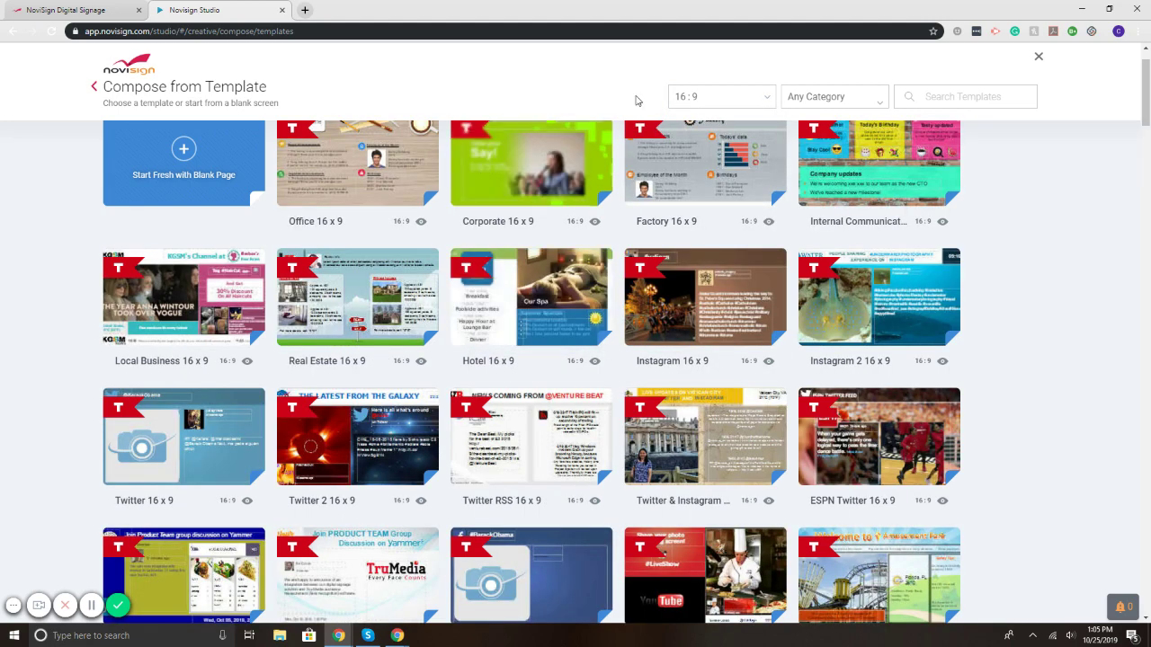
# Step: Narrow the gallery to Menu Boards templates and browse through them
pyautogui.click(831, 100)
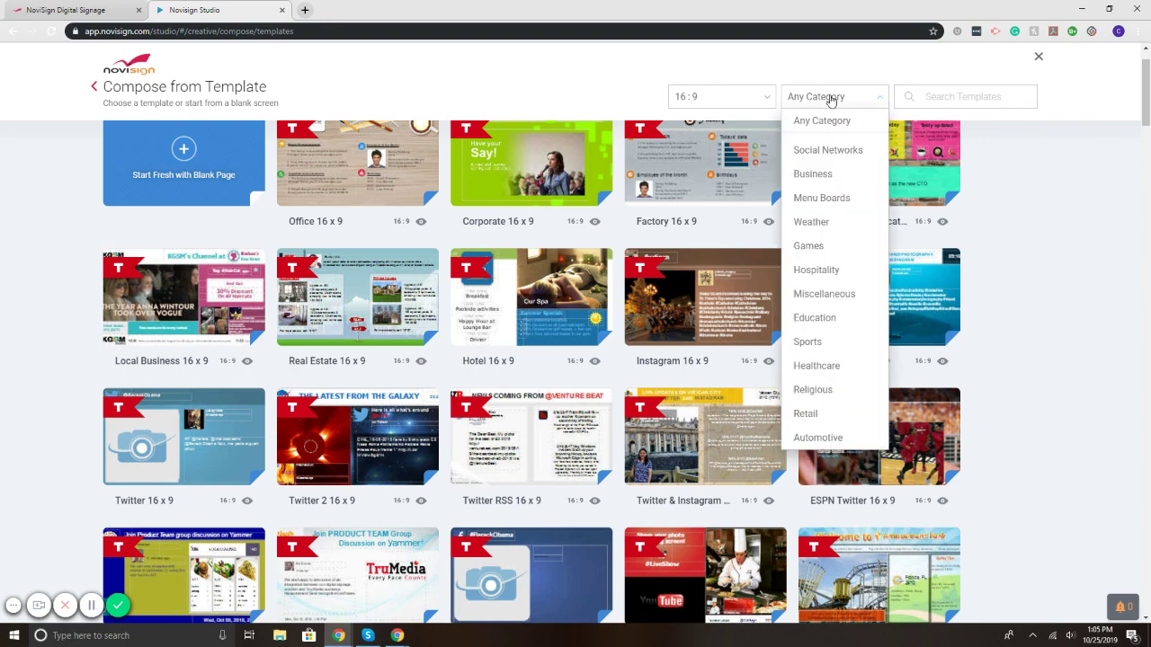
pyautogui.click(830, 197)
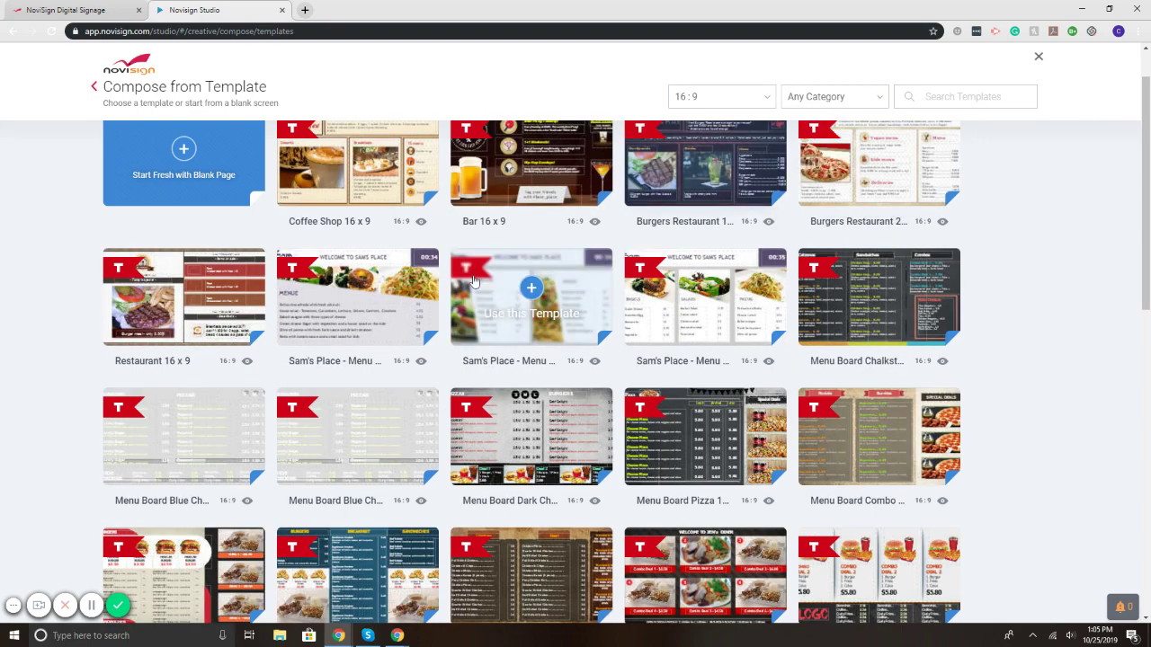
pyautogui.scroll(1, 452, 282)
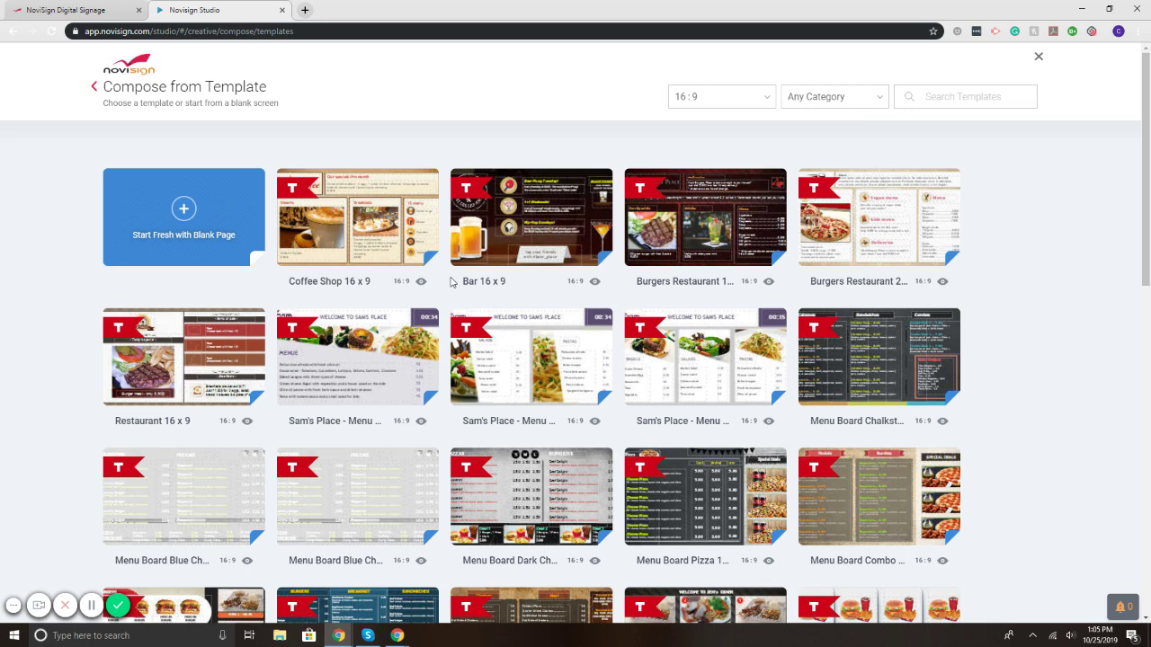
pyautogui.moveTo(364, 230)
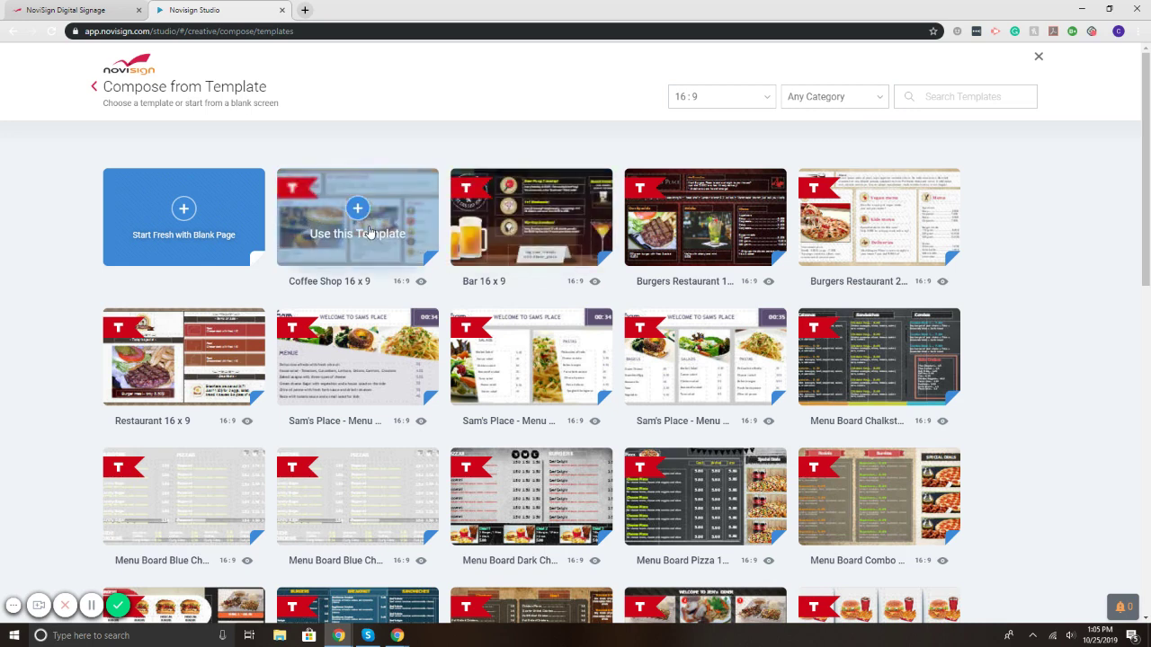
pyautogui.moveTo(171, 362)
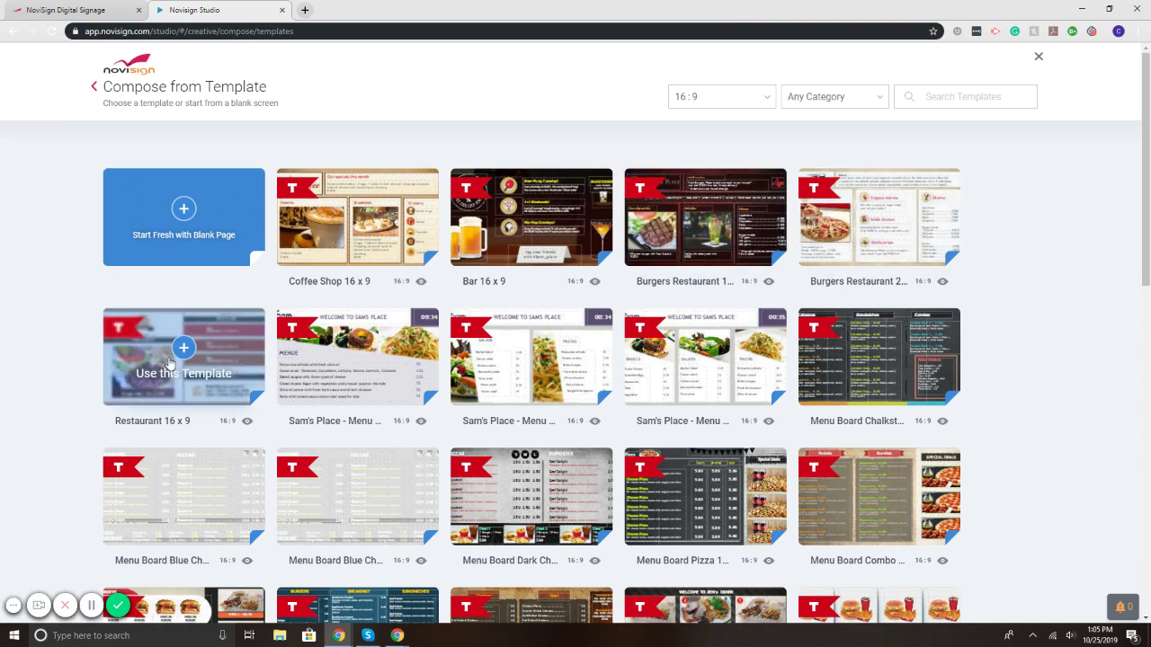
pyautogui.scroll(-2, 881, 261)
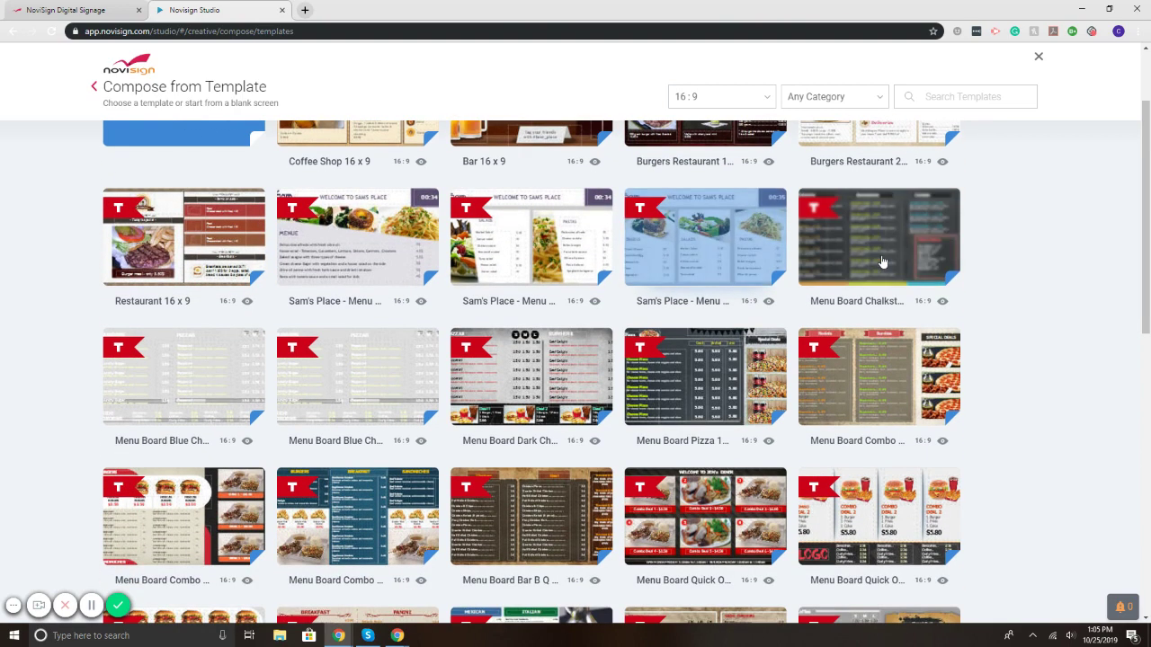
pyautogui.moveTo(881, 262)
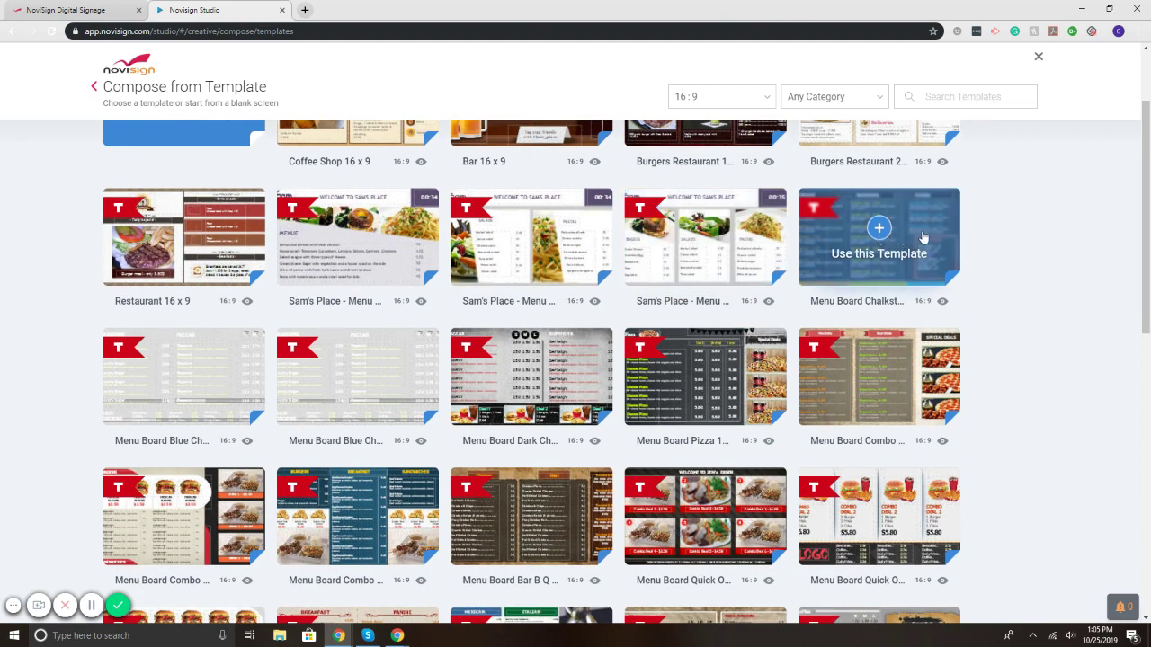
pyautogui.moveTo(392, 372)
pyautogui.scroll(-1, 436, 348)
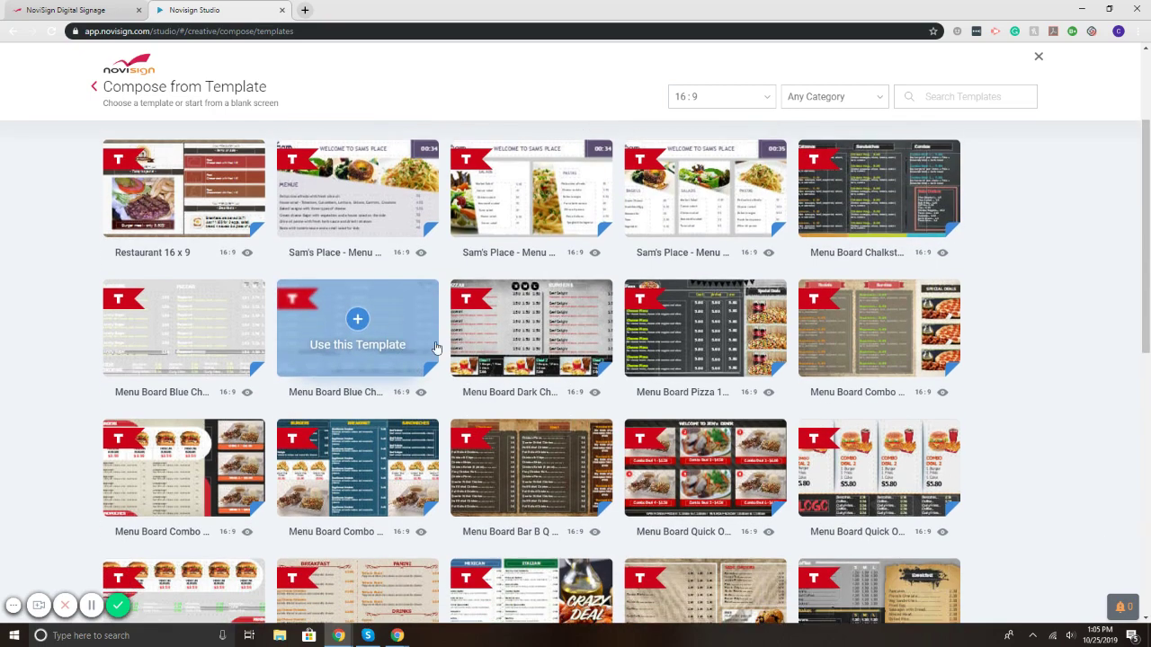
pyautogui.scroll(-2, 539, 332)
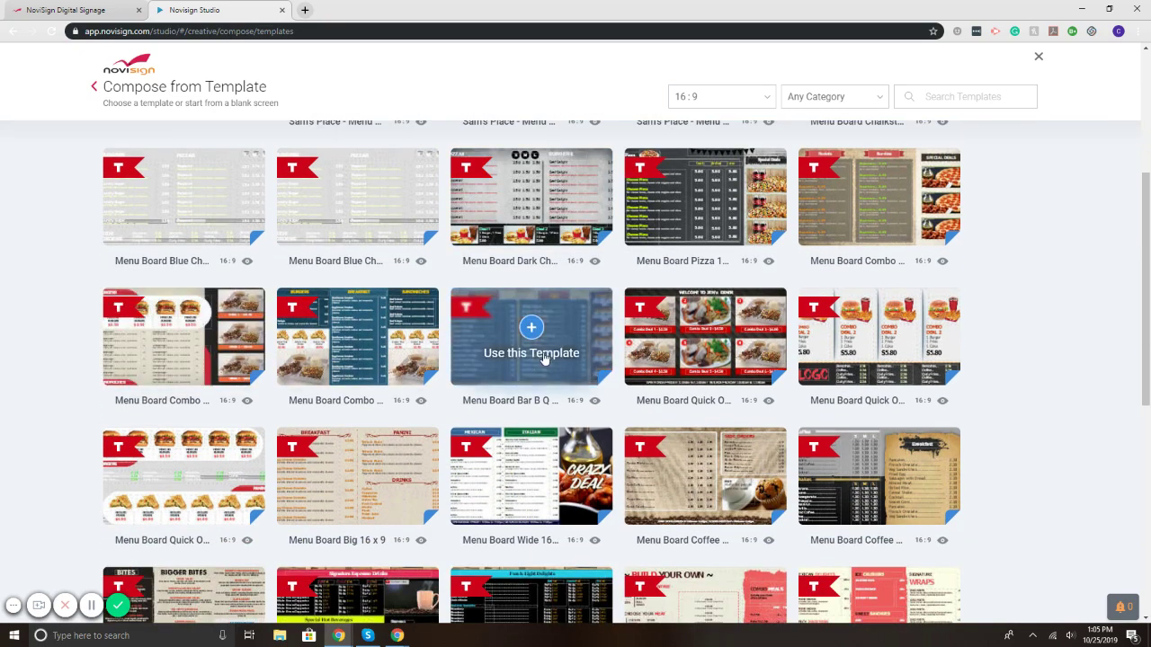
pyautogui.scroll(-2, 543, 358)
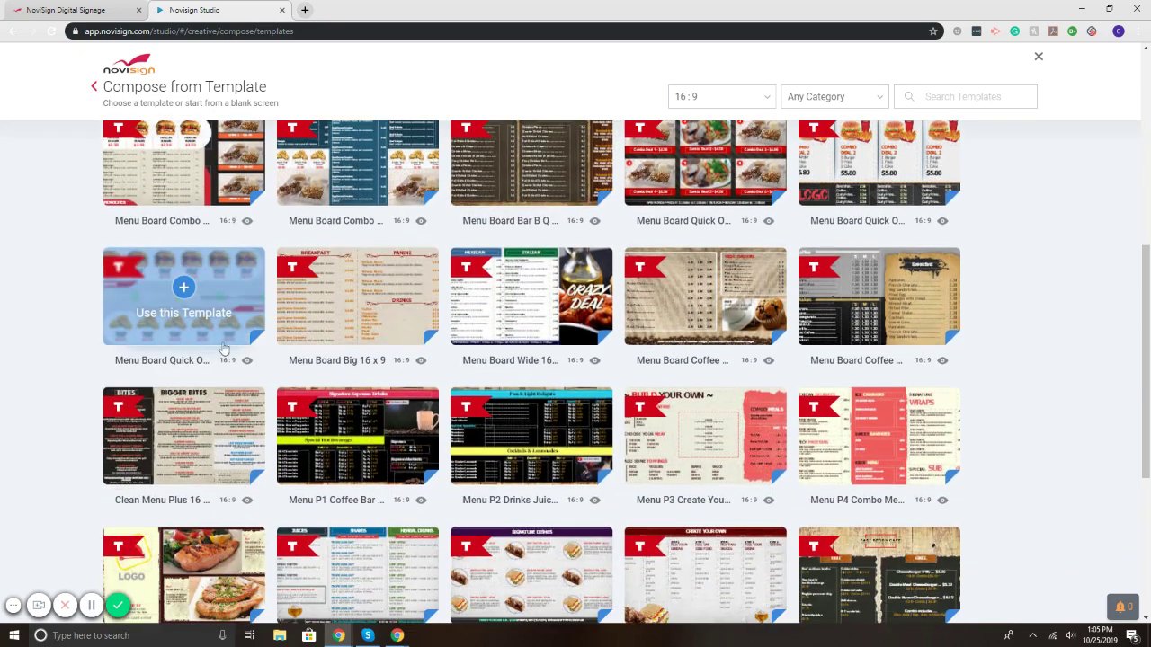
pyautogui.moveTo(721, 308)
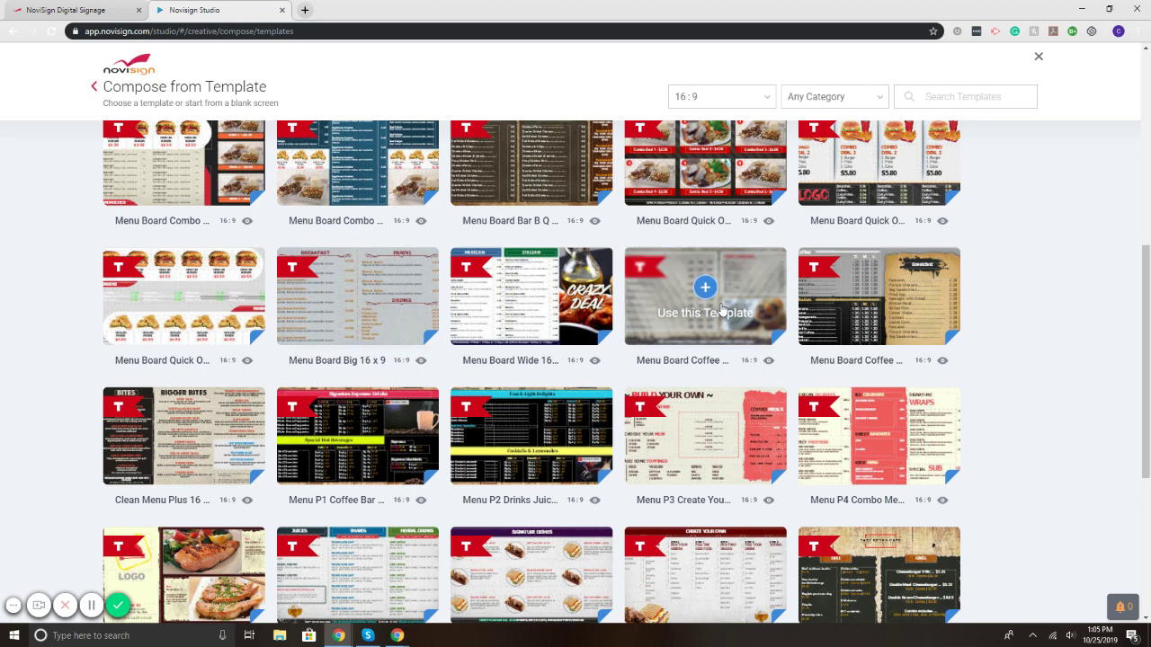
pyautogui.scroll(-4, 724, 306)
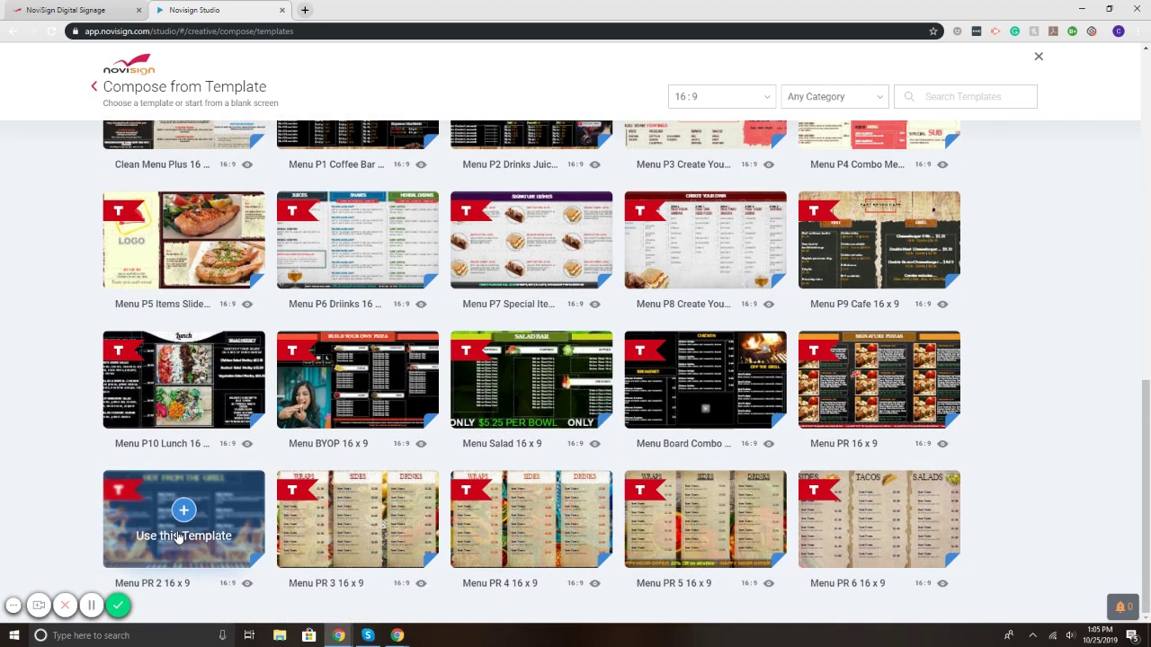
# Step: Preview the Menu PR 2 16 x 9 template, then close its editor without saving
pyautogui.click(178, 538)
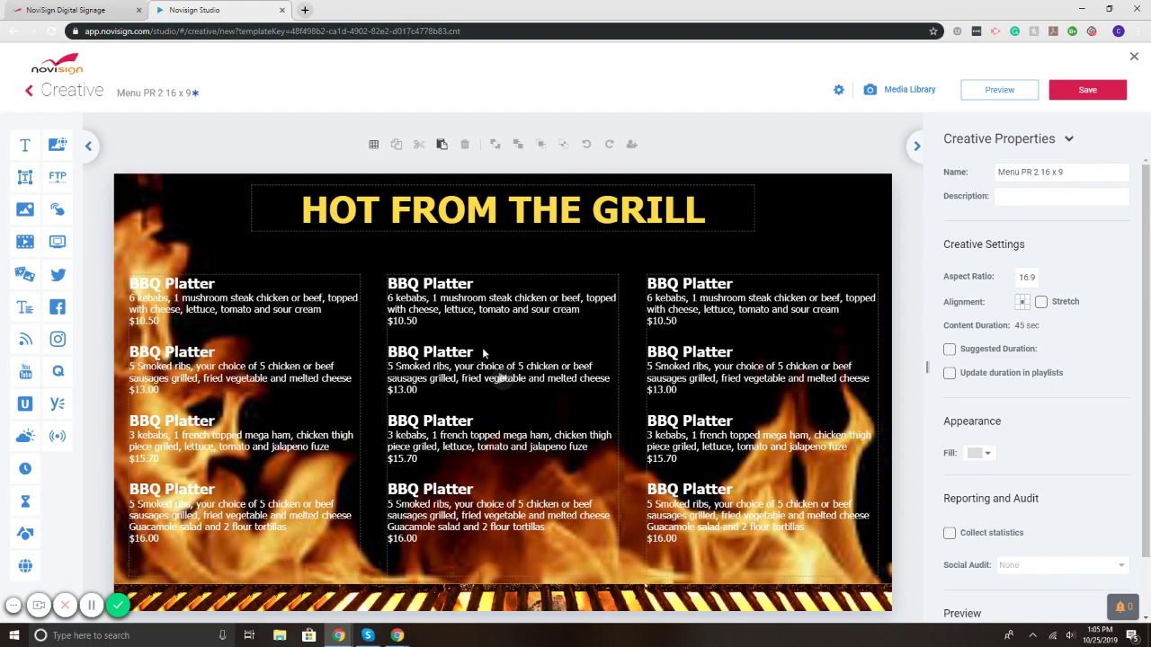
pyautogui.click(483, 353)
pyautogui.click(670, 356)
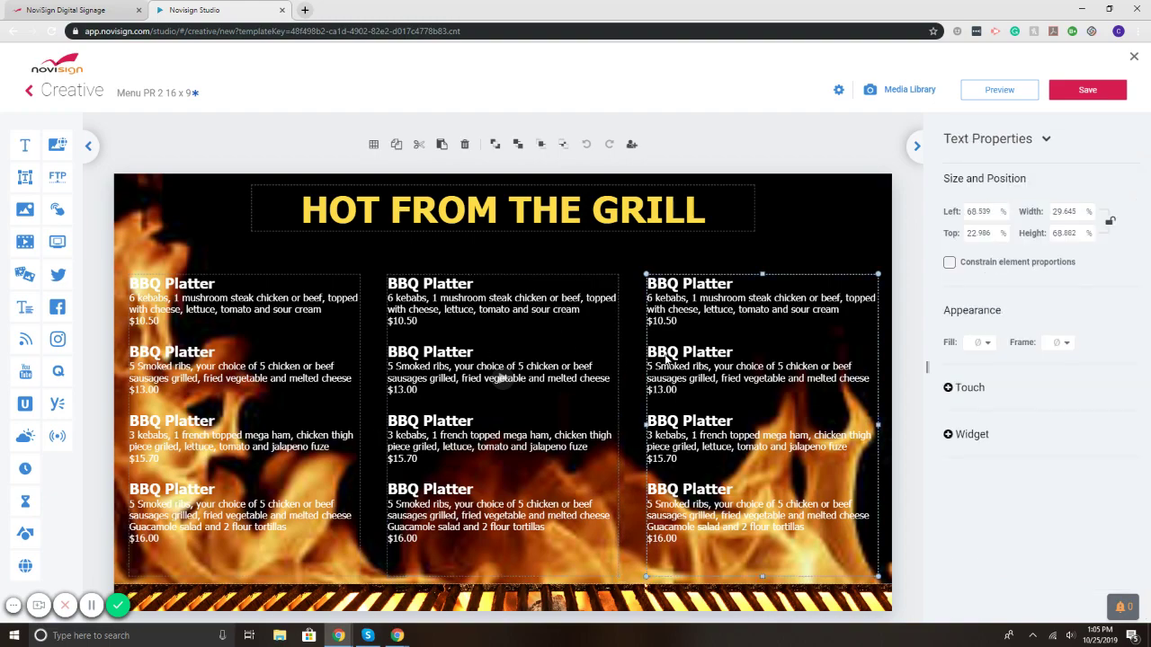
pyautogui.click(997, 90)
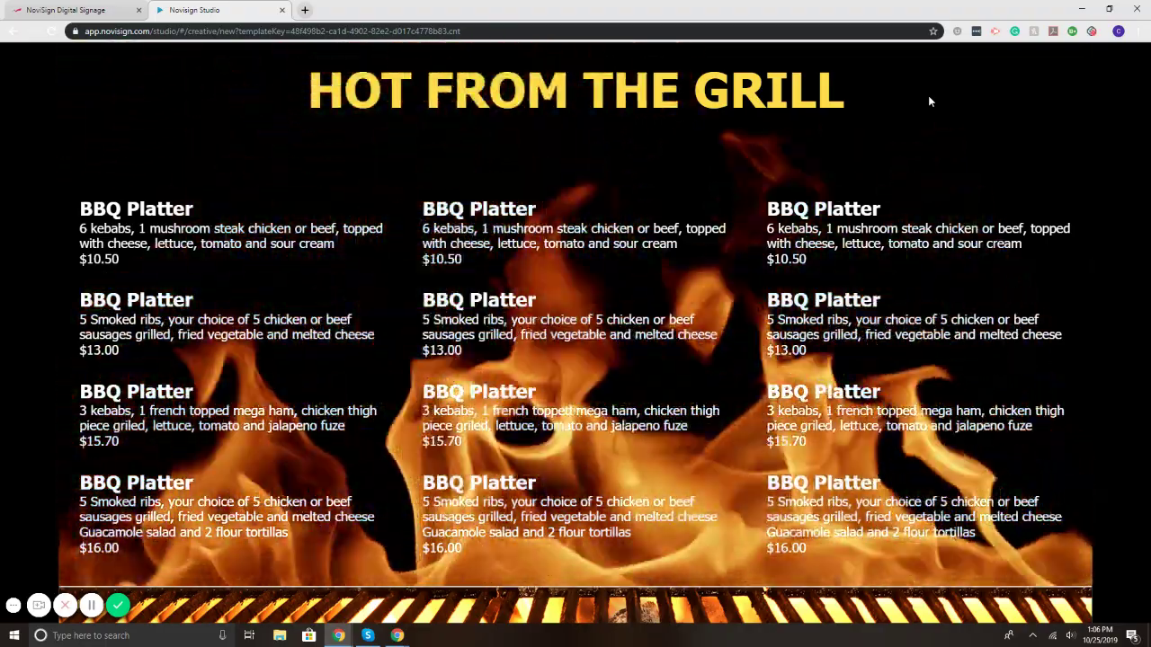
pyautogui.click(1134, 58)
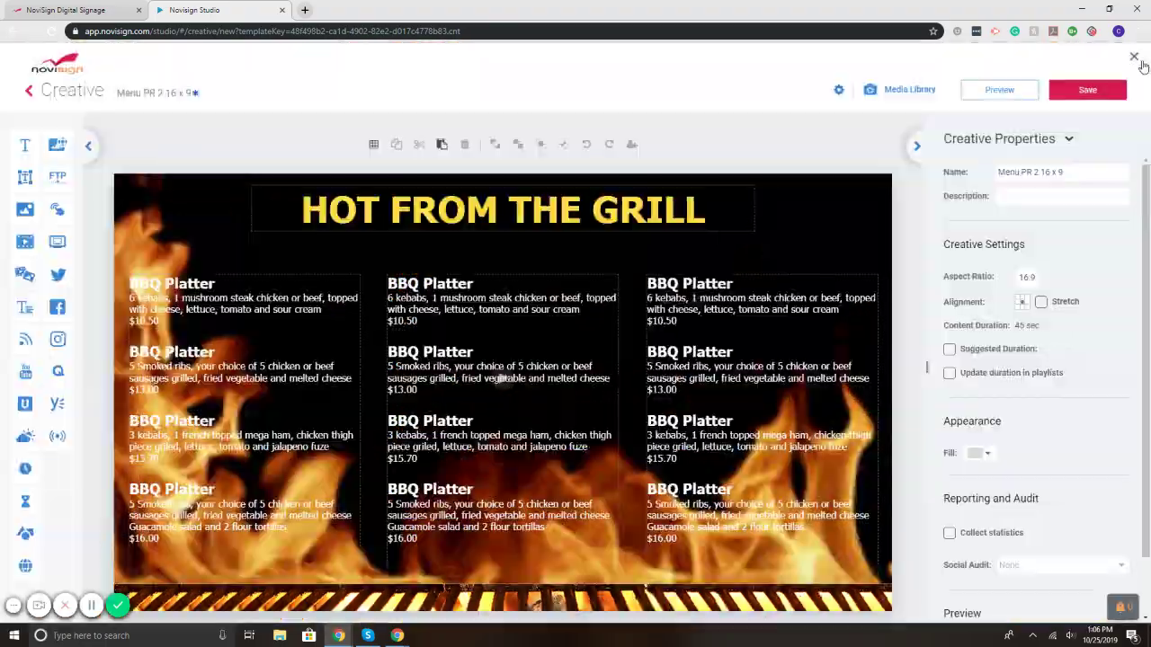
pyautogui.click(1134, 56)
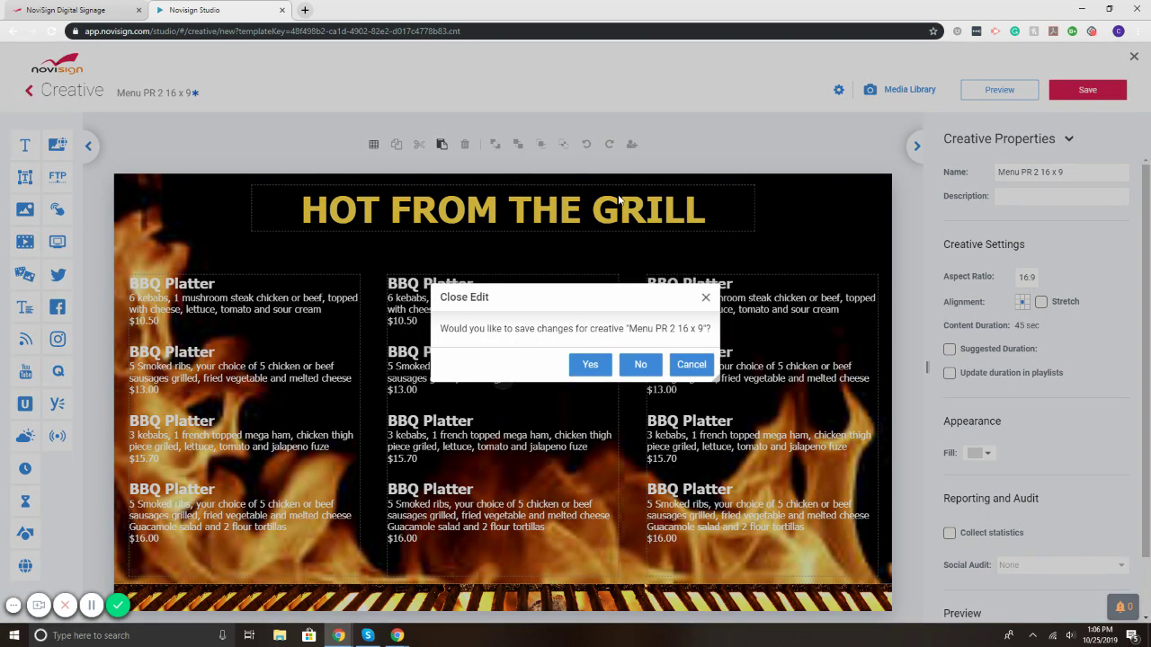
pyautogui.click(641, 364)
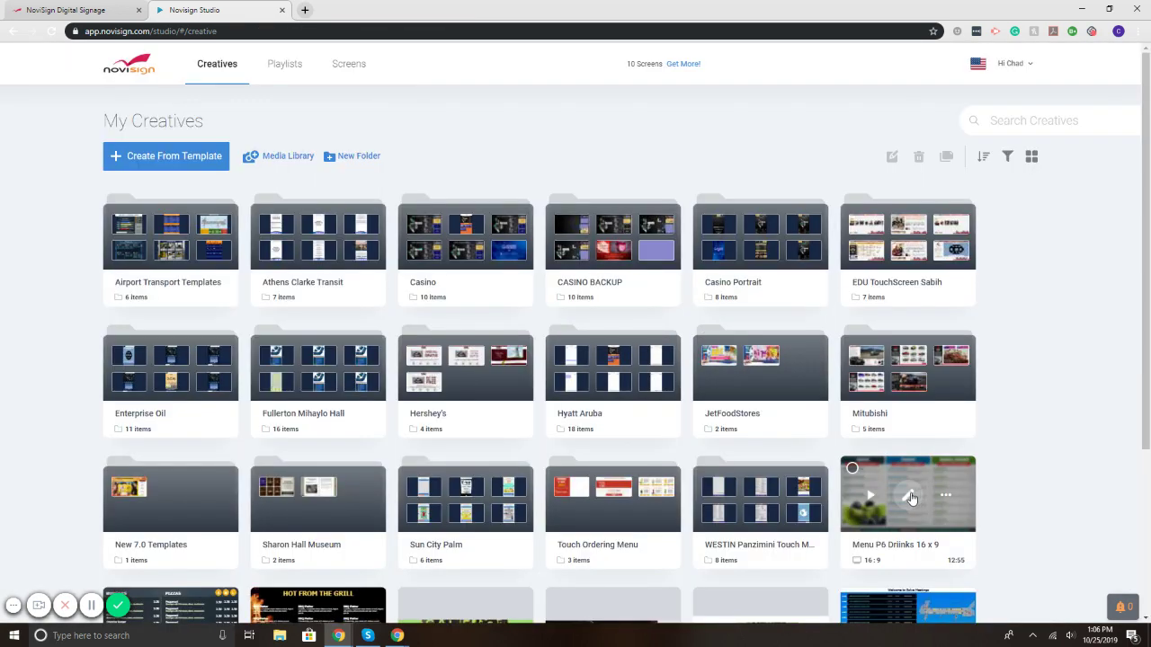
# Step: Start another template creative filtered to 16:9 Menu Boards and scroll to the drink menus
pyautogui.click(118, 156)
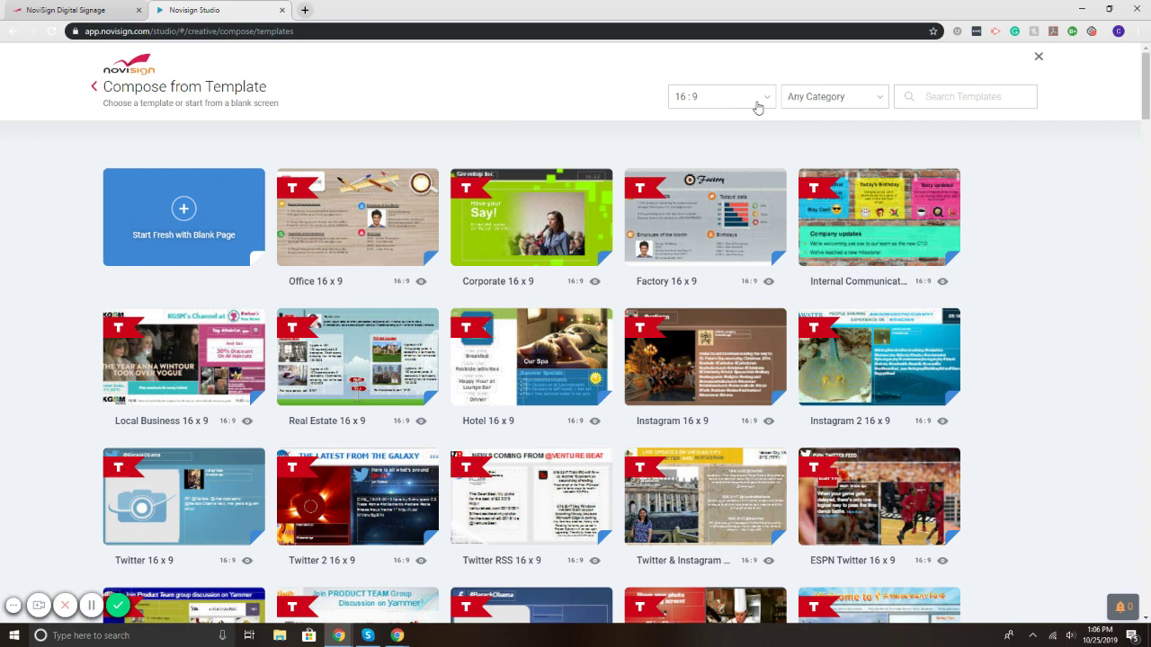
pyautogui.click(757, 107)
pyautogui.click(729, 180)
pyautogui.click(796, 101)
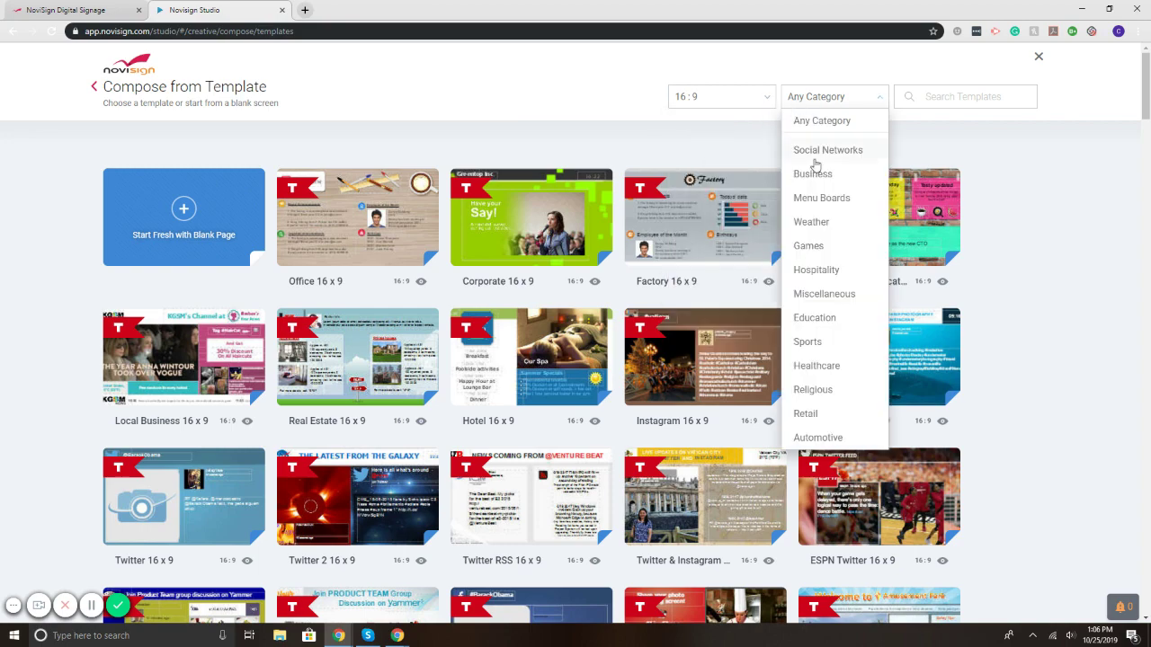
pyautogui.click(815, 198)
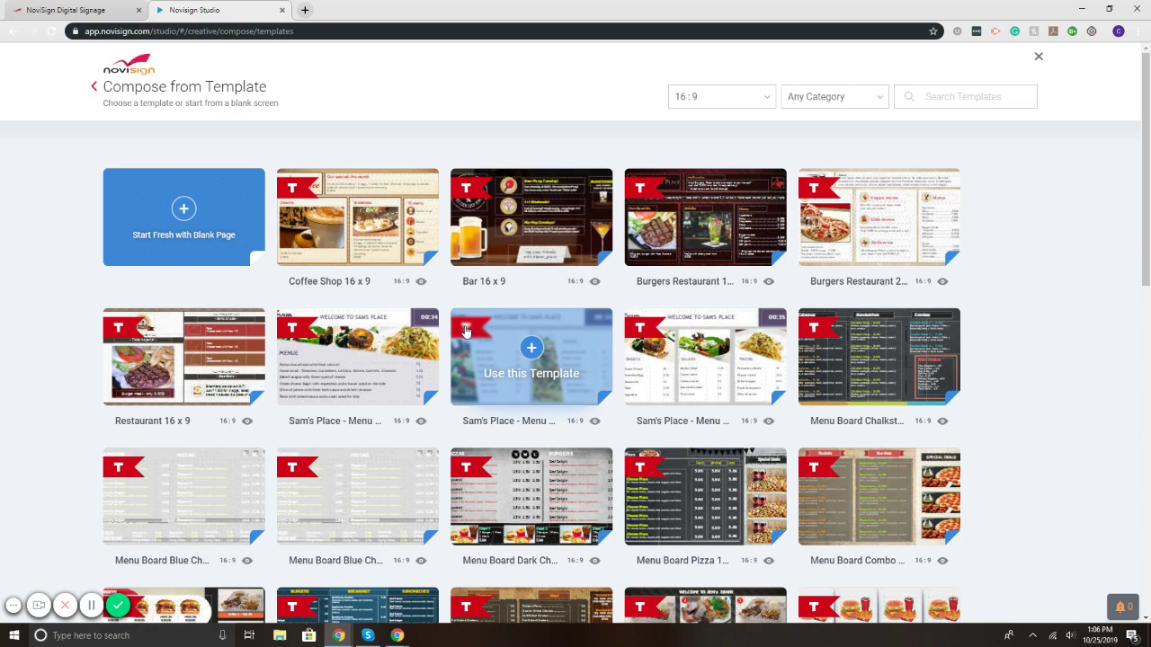
pyautogui.scroll(-5, 465, 331)
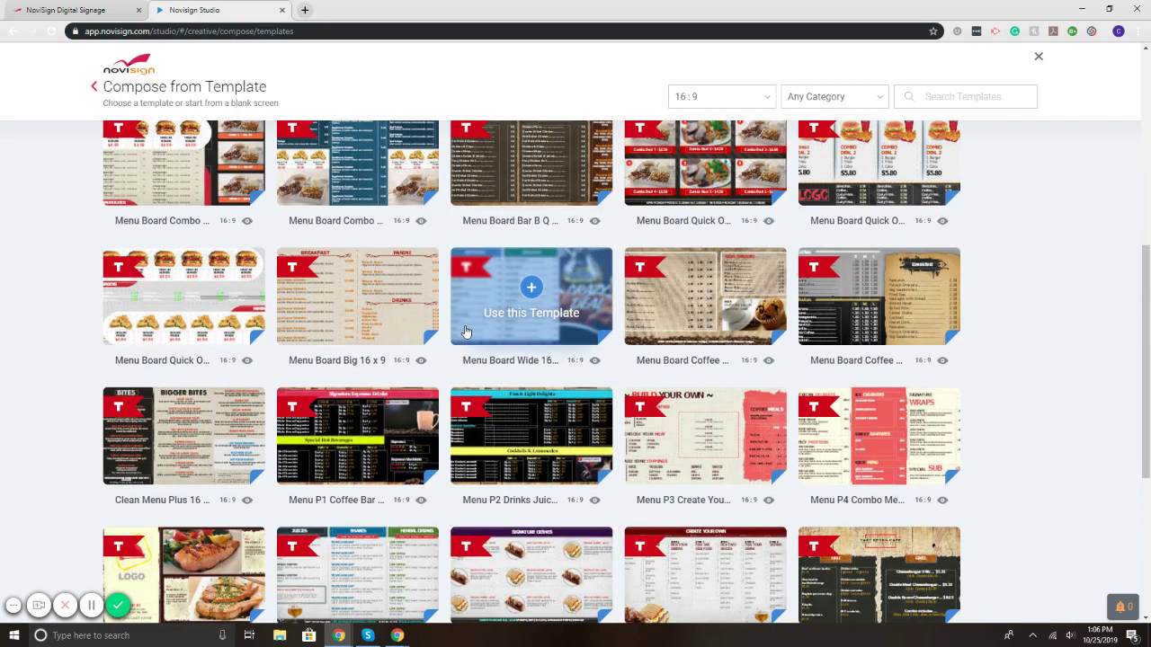
pyautogui.scroll(-2, 466, 332)
# Step: Open Menu P6 Drinks and delete the Create Your Own text, glass image and empty frame
pyautogui.click(359, 445)
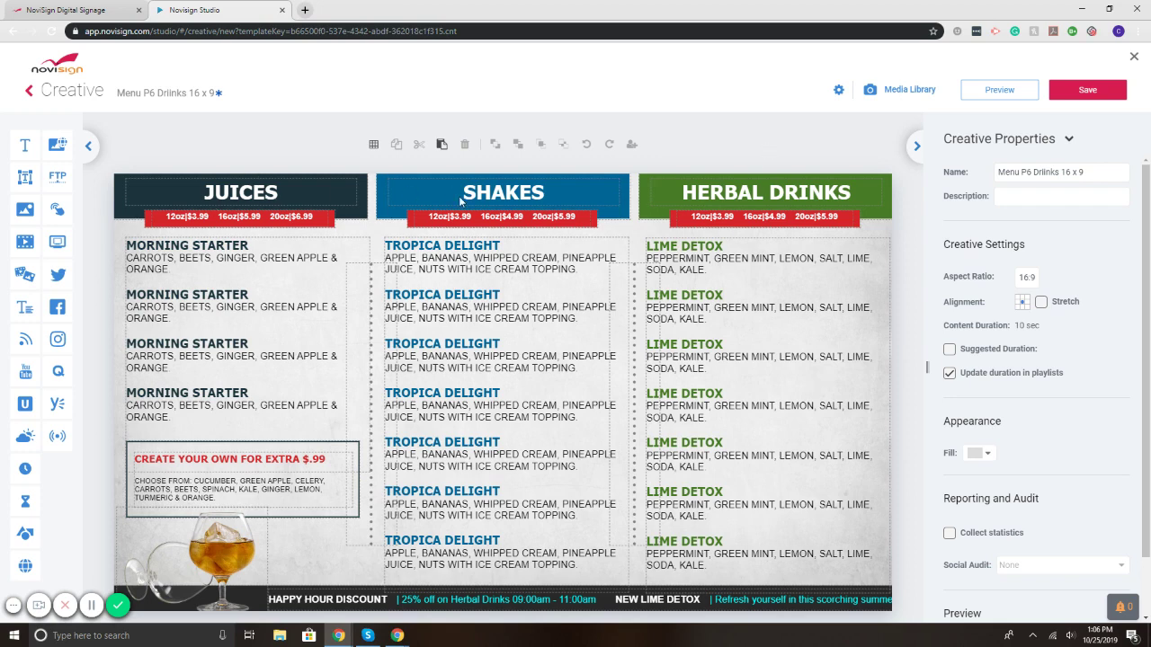
pyautogui.click(229, 494)
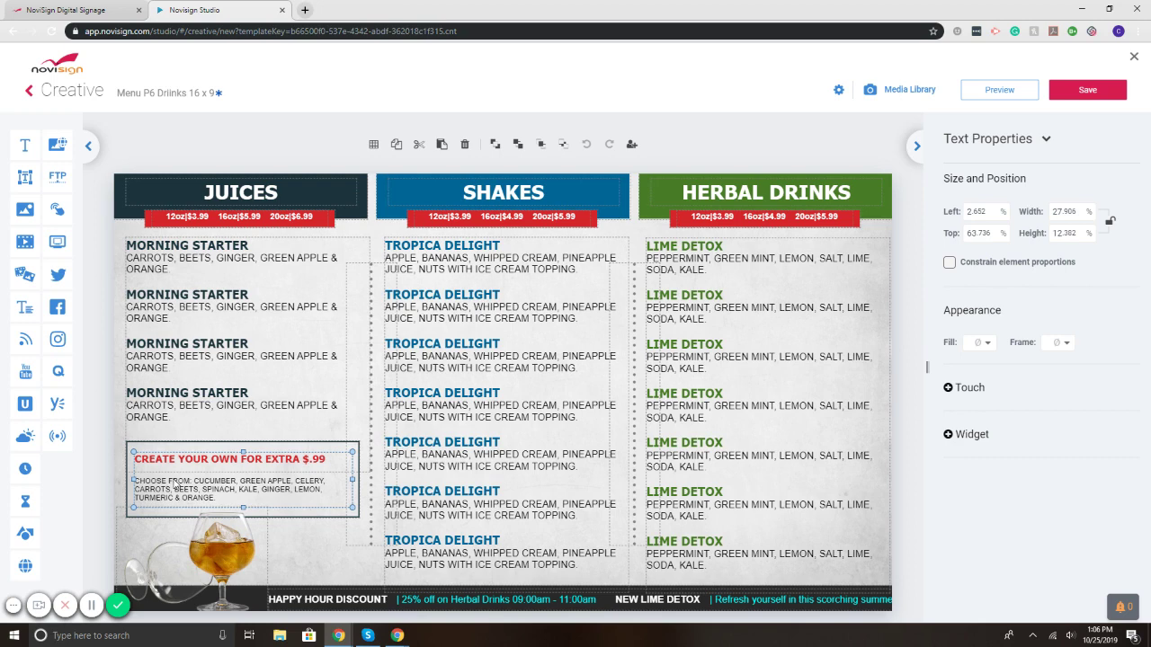
pyautogui.press('Delete')
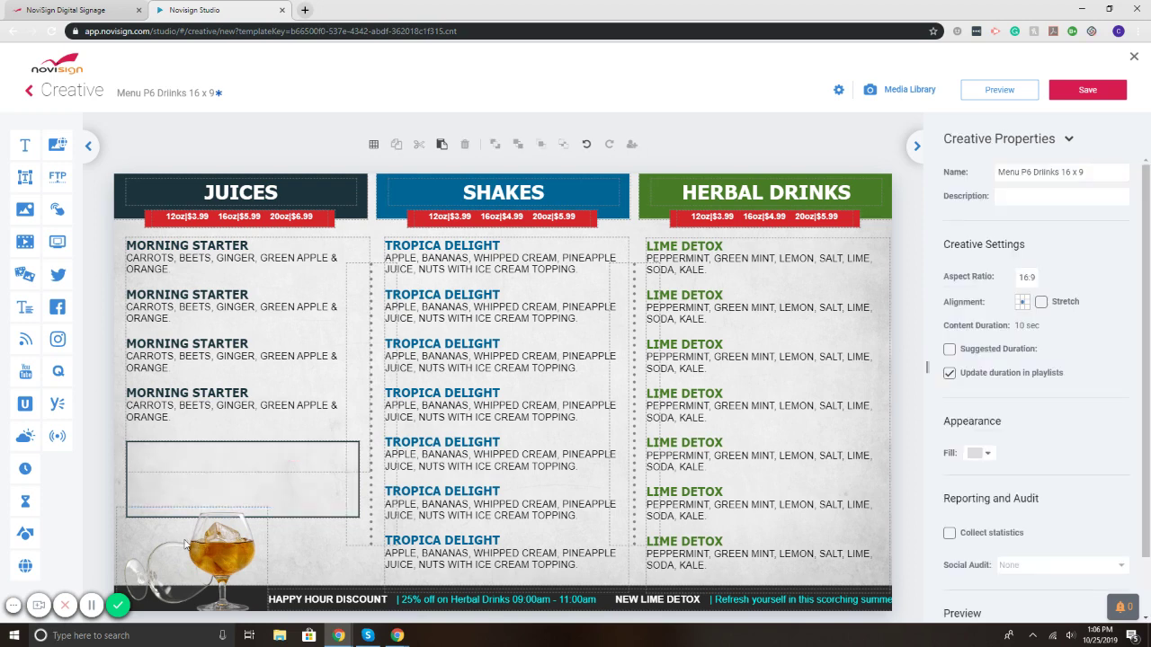
pyautogui.click(185, 537)
pyautogui.press('Delete')
pyautogui.click(192, 501)
pyautogui.press('Delete')
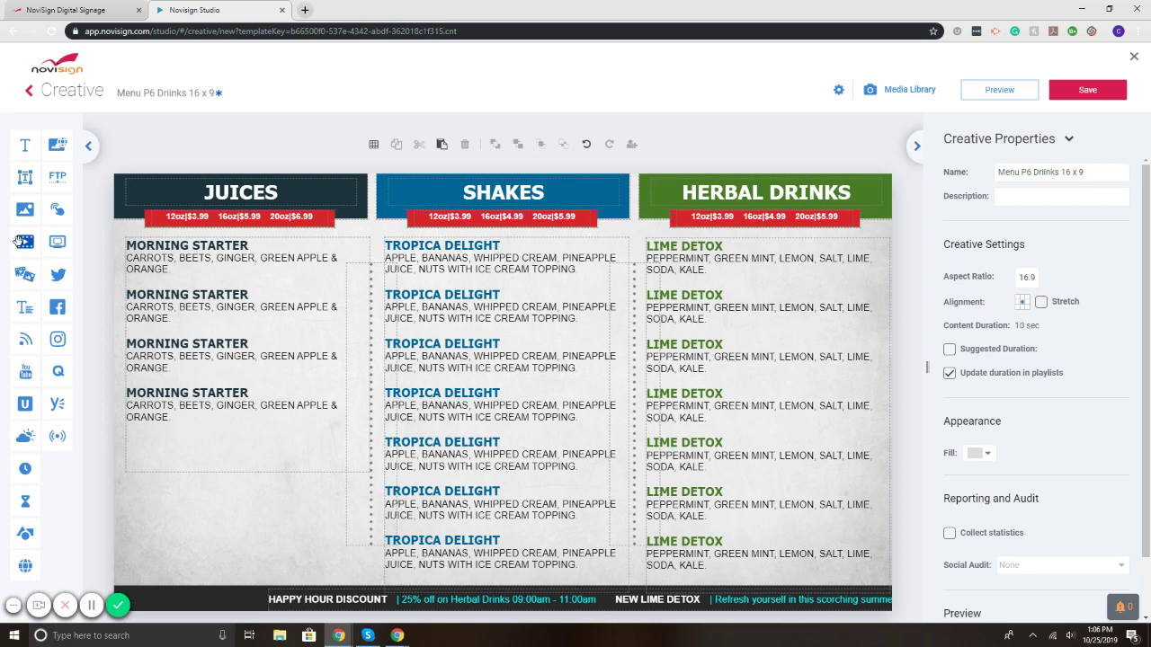
# Step: Insert the kiwi-and-blueberry Video 1 Upload.mp4 clip beneath the Juices list
pyautogui.moveTo(18, 241); pyautogui.dragTo(224, 465)
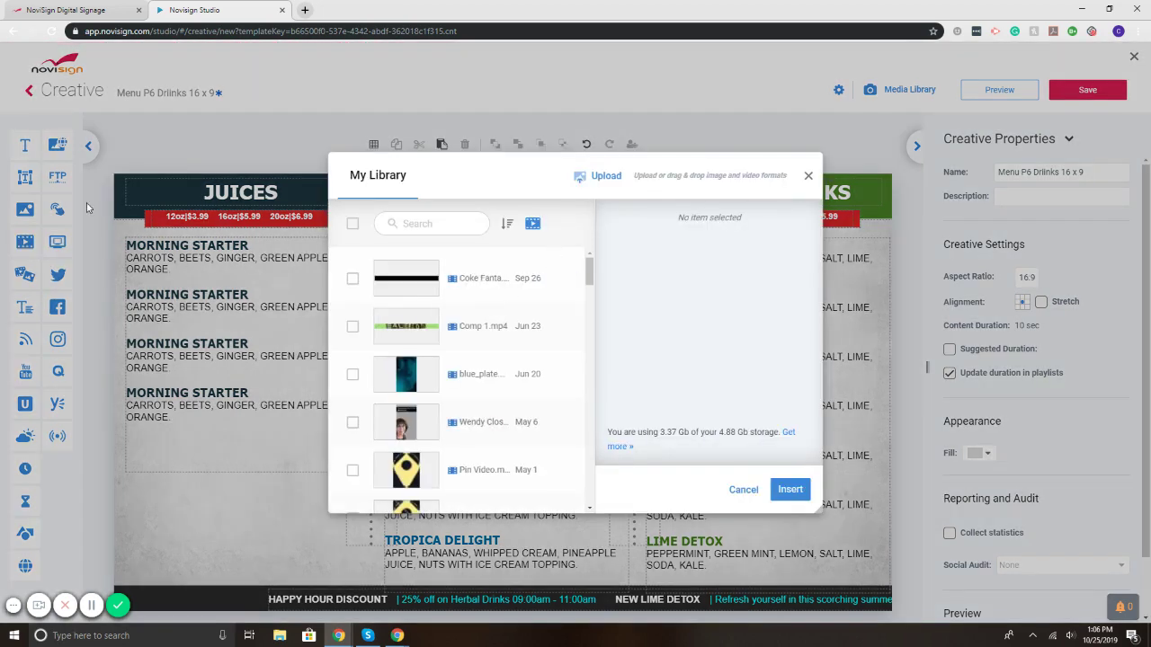
pyautogui.scroll(-5, 470, 381)
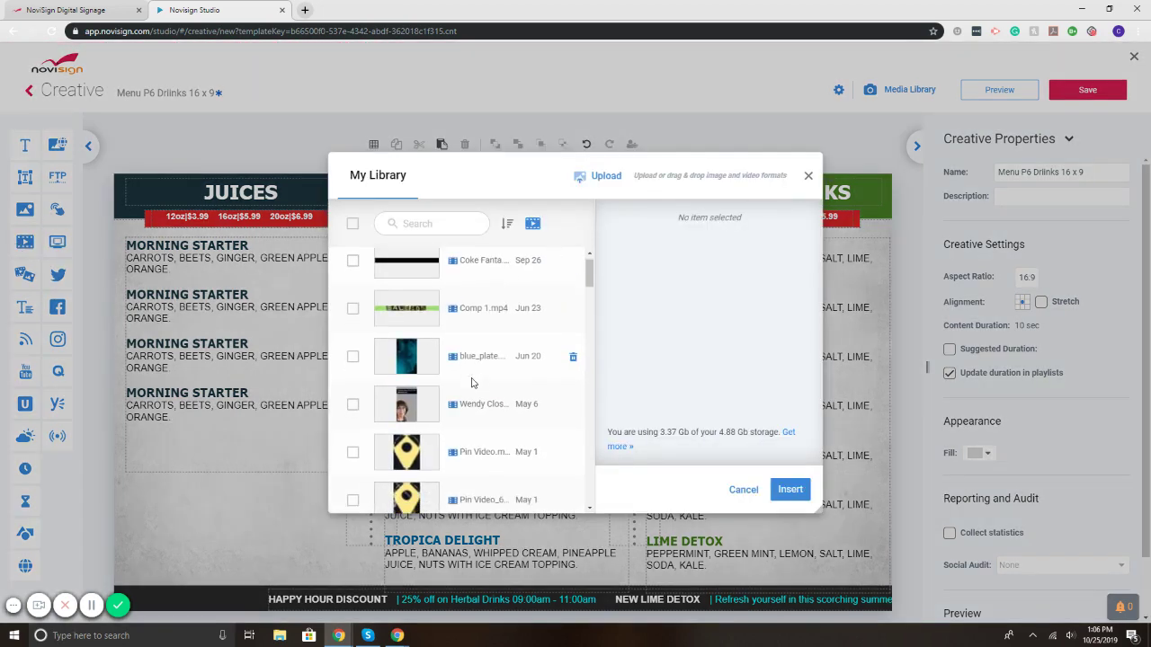
pyautogui.scroll(-10, 470, 380)
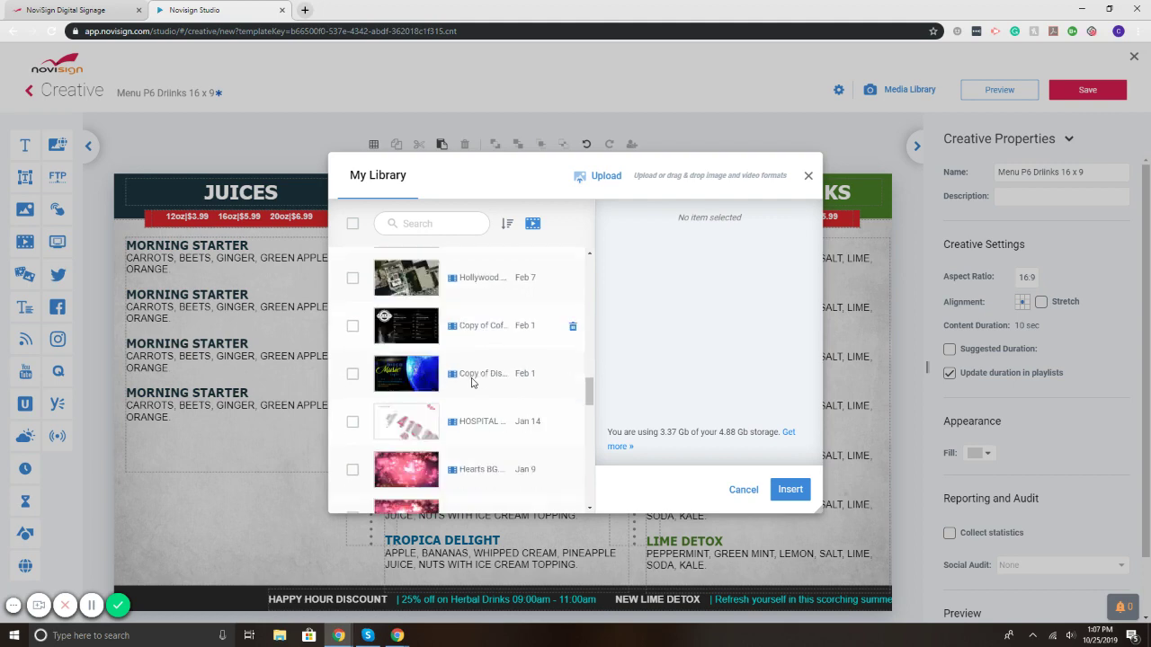
pyautogui.scroll(-1, 471, 377)
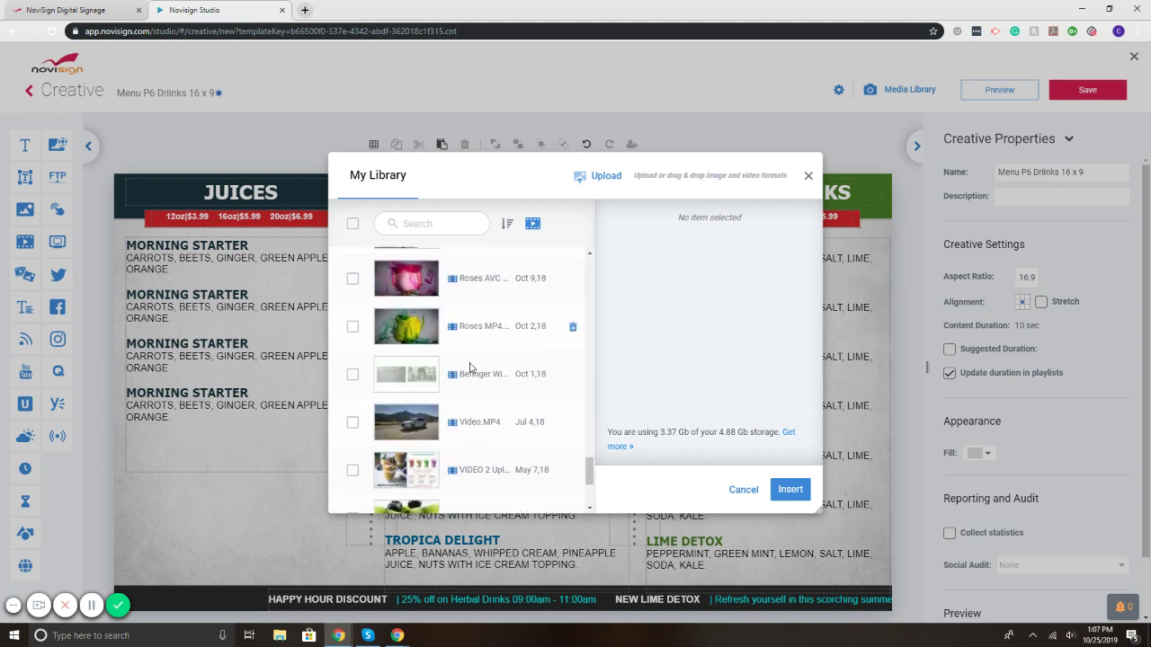
pyautogui.scroll(-2, 470, 367)
pyautogui.click(470, 397)
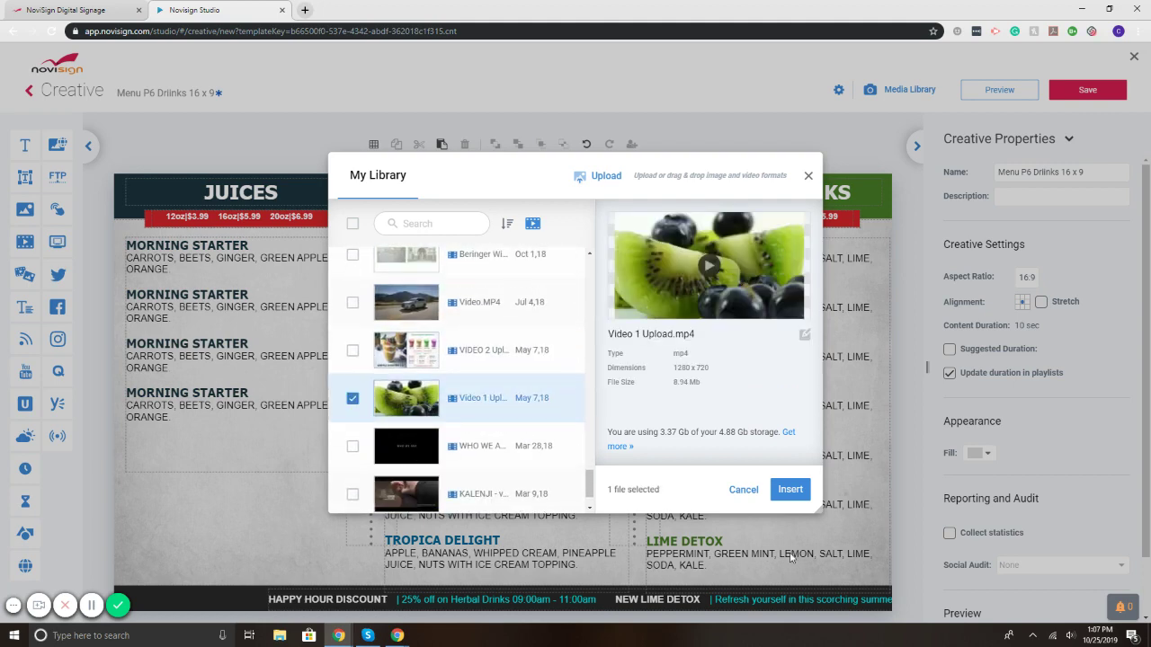
pyautogui.click(791, 489)
pyautogui.moveTo(264, 489); pyautogui.dragTo(356, 561)
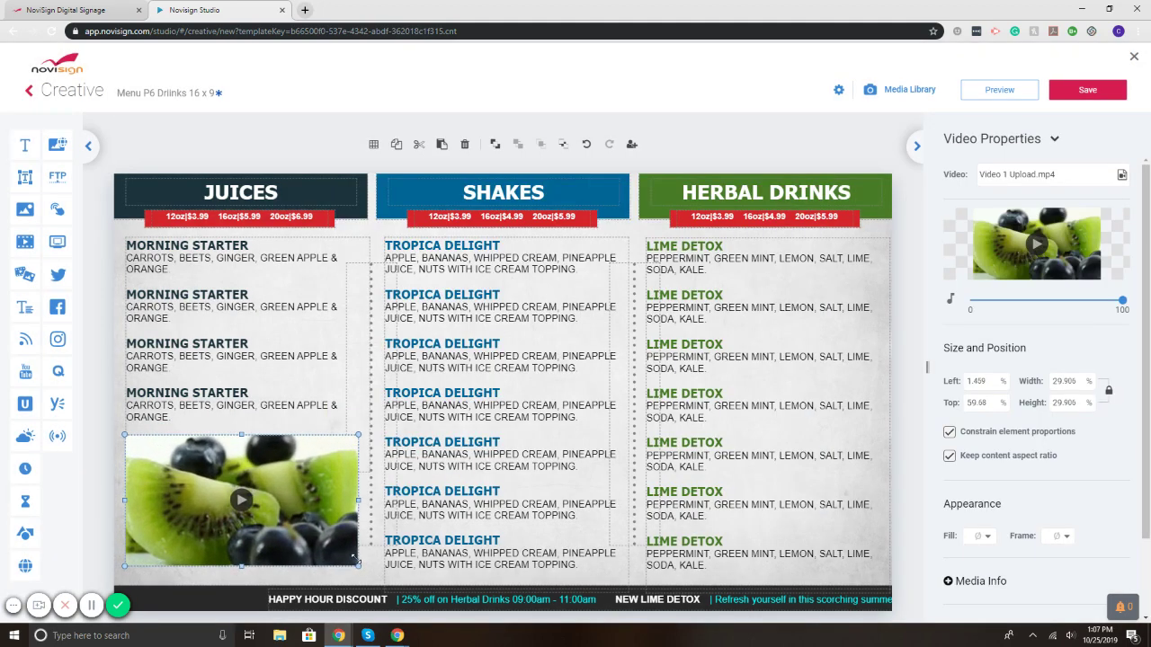
# Step: Stretch the scrolling ticker bar out to the canvas's left edge
pyautogui.click(371, 343)
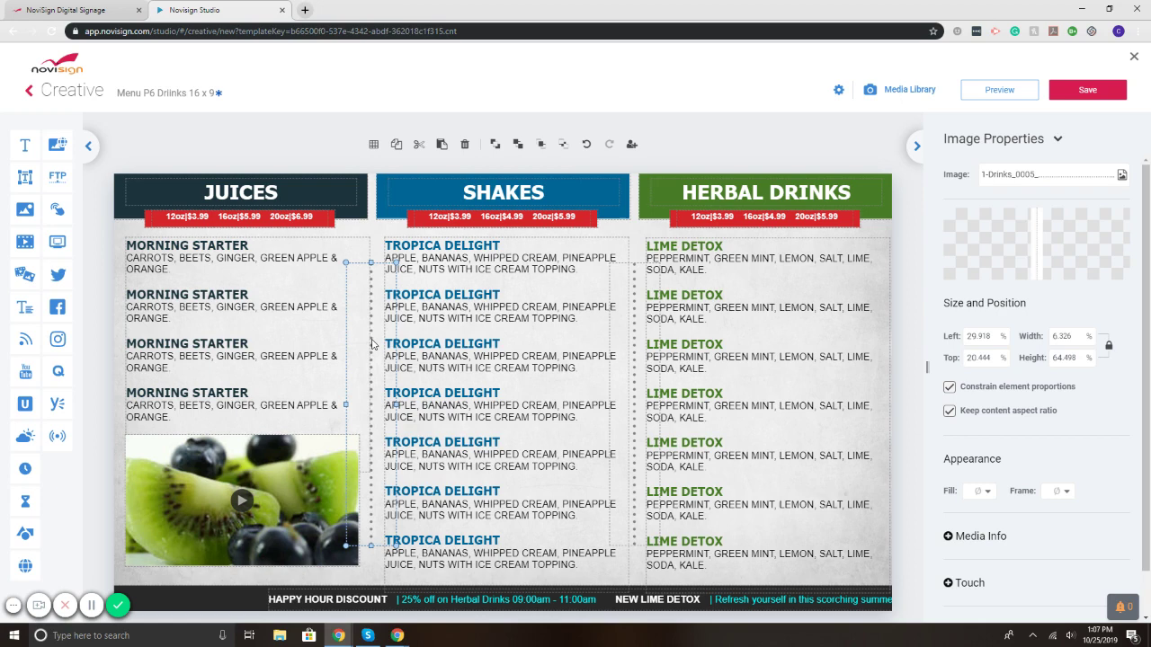
pyautogui.click(504, 355)
pyautogui.click(634, 341)
pyautogui.click(631, 480)
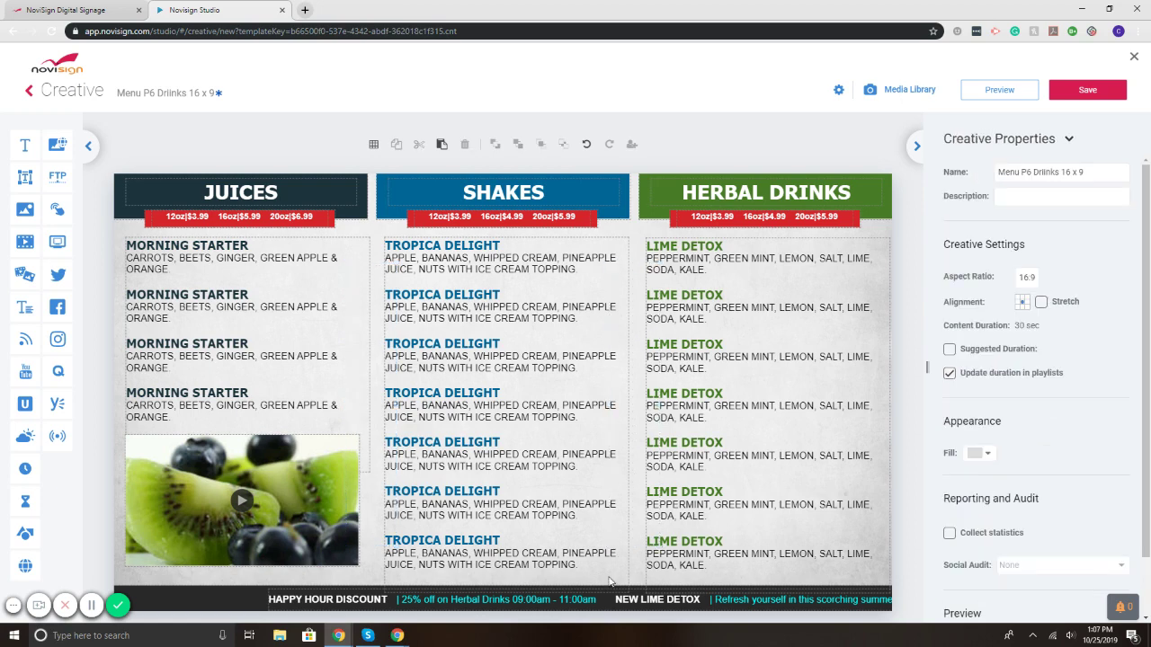
pyautogui.click(600, 599)
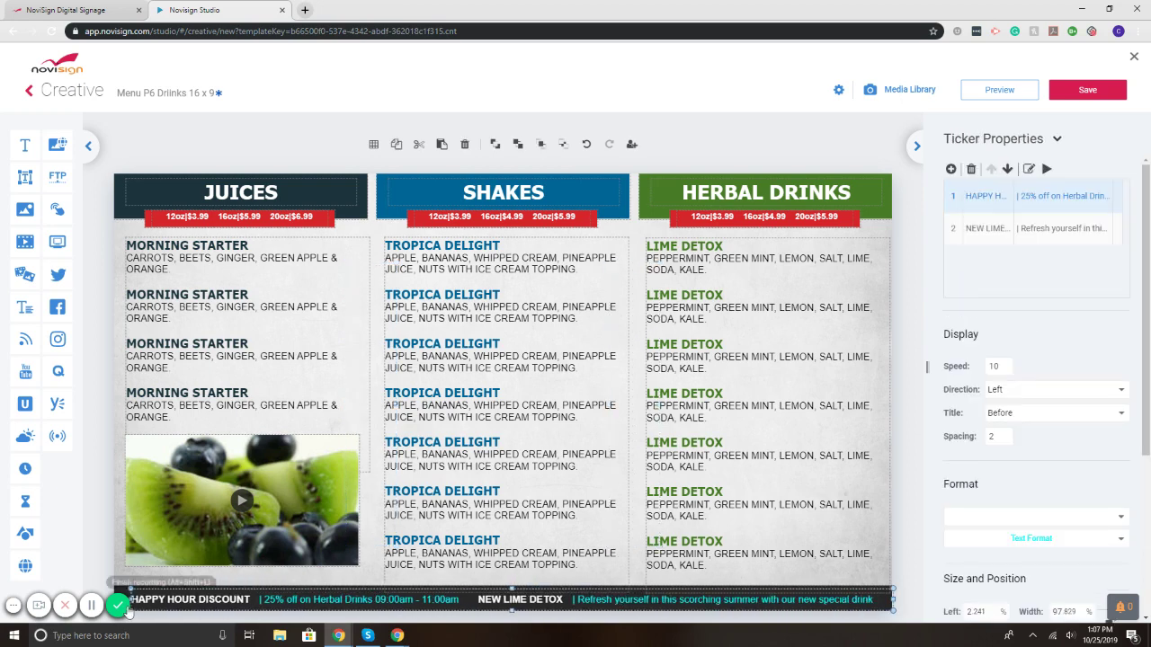
pyautogui.moveTo(129, 608); pyautogui.dragTo(115, 608)
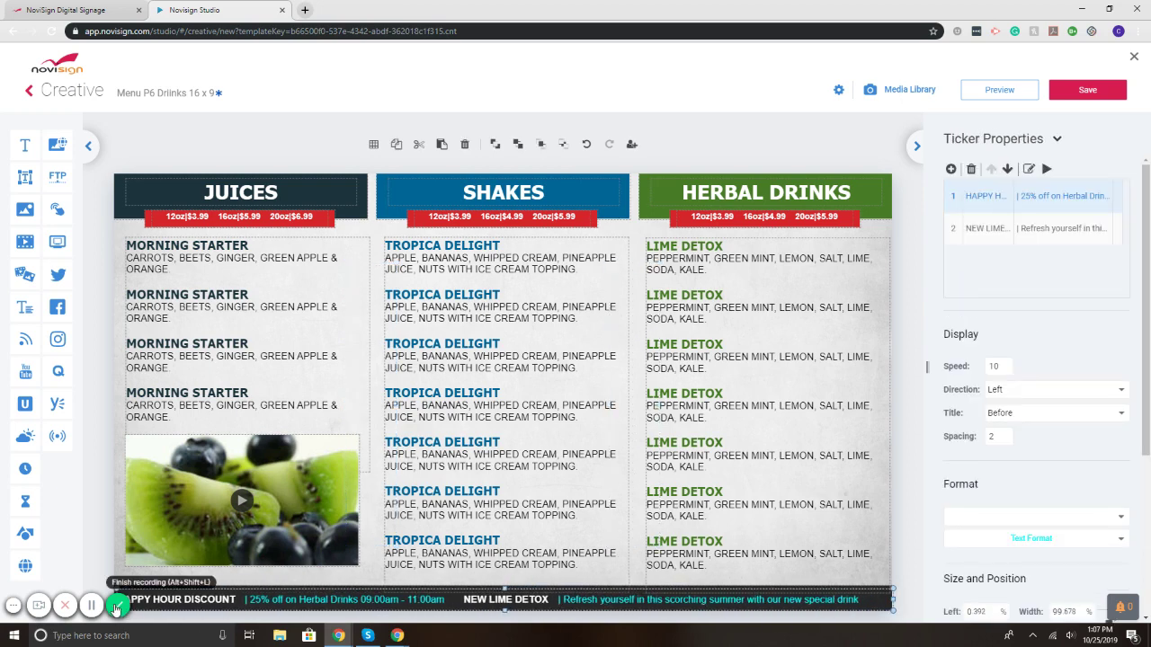
pyautogui.click(999, 89)
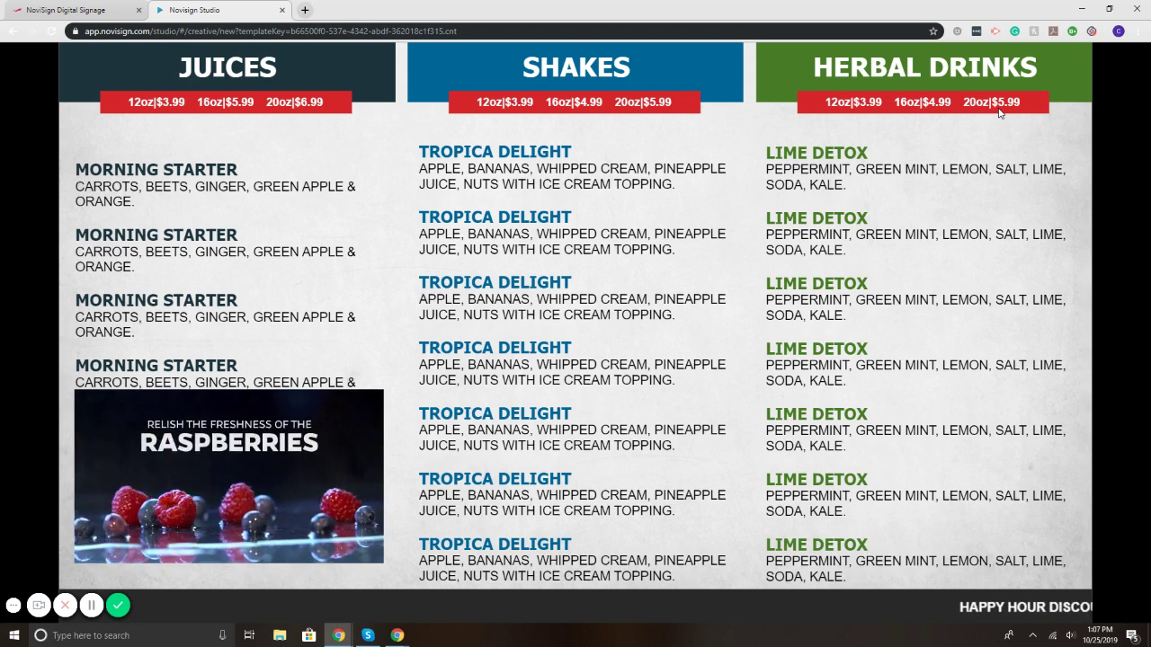
pyautogui.moveTo(996, 121)
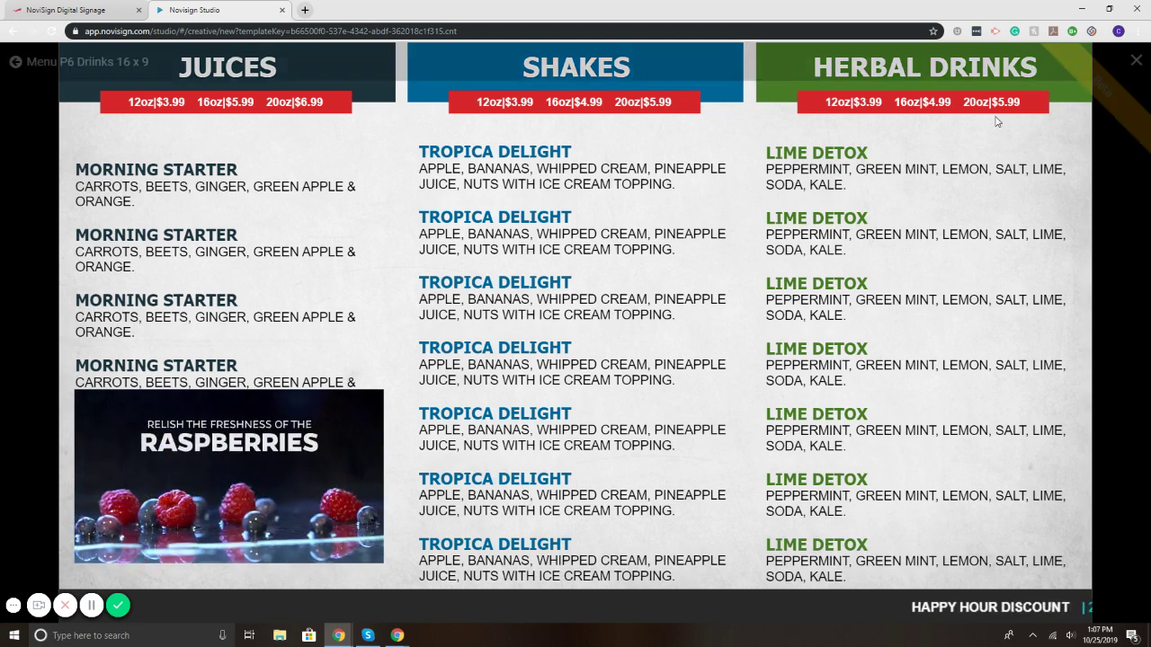
pyautogui.click(1135, 61)
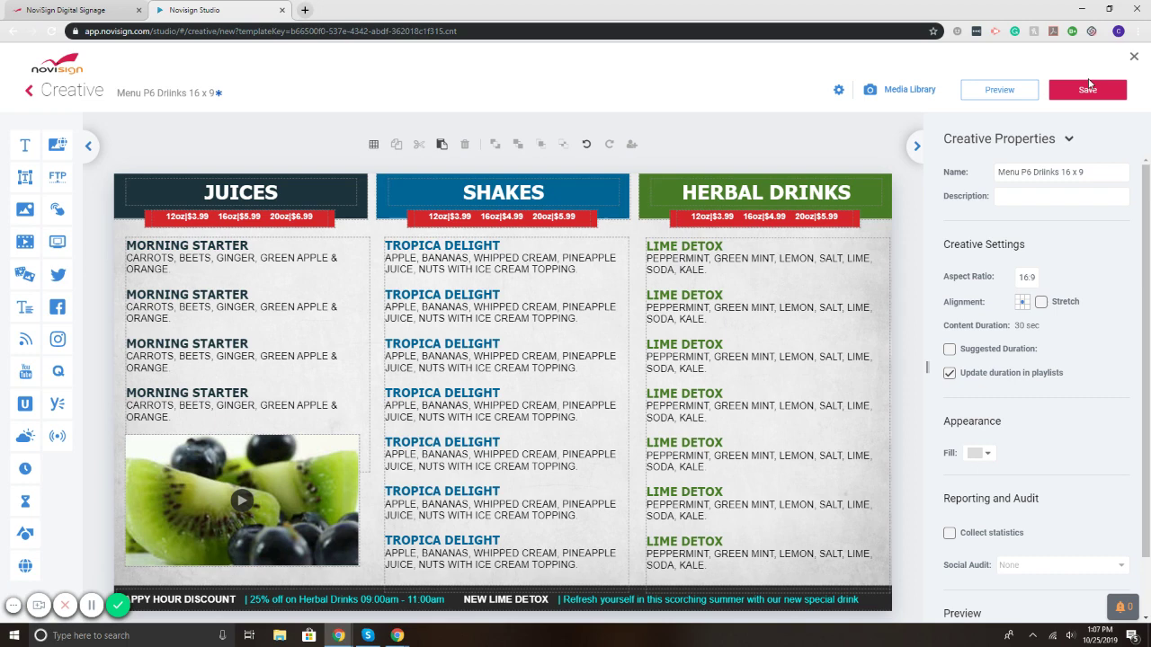
# Step: Close the drinks editor without saving and start from the Menu Board Blue Chalk 16 x 9 template
pyautogui.click(1134, 56)
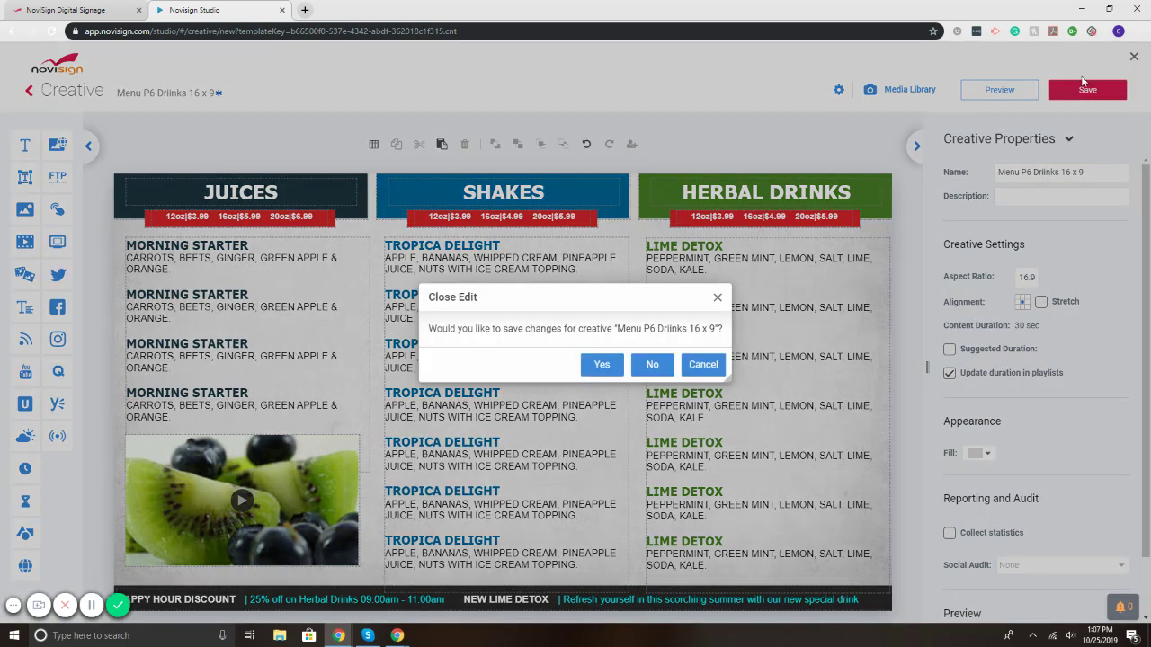
pyautogui.click(649, 361)
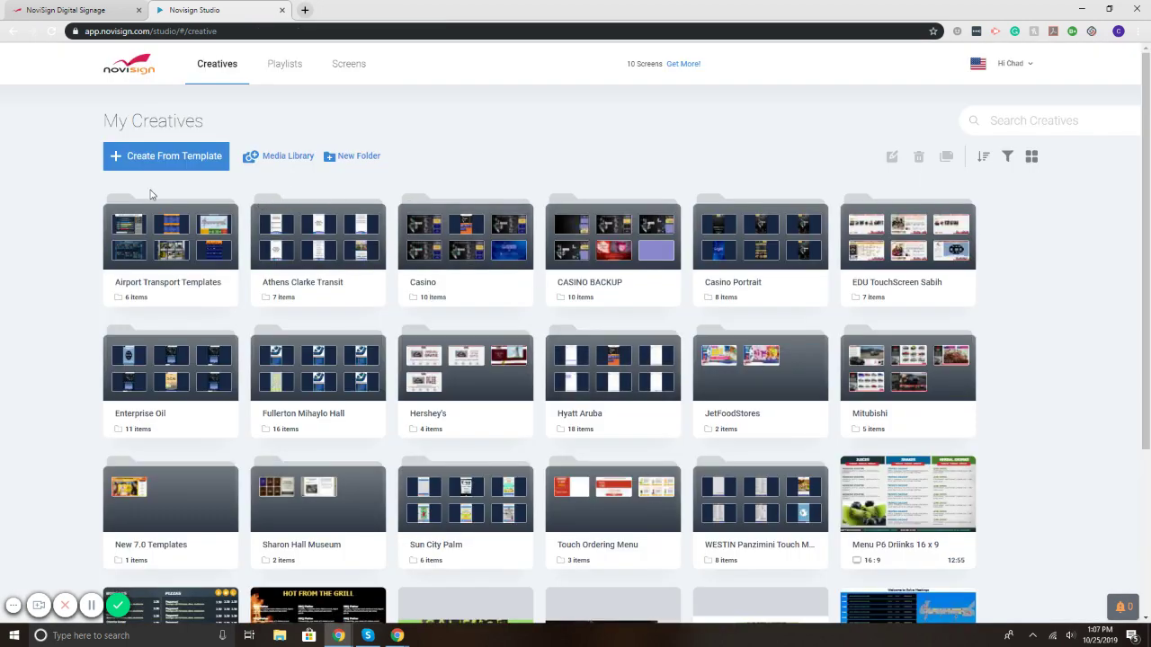
pyautogui.click(153, 159)
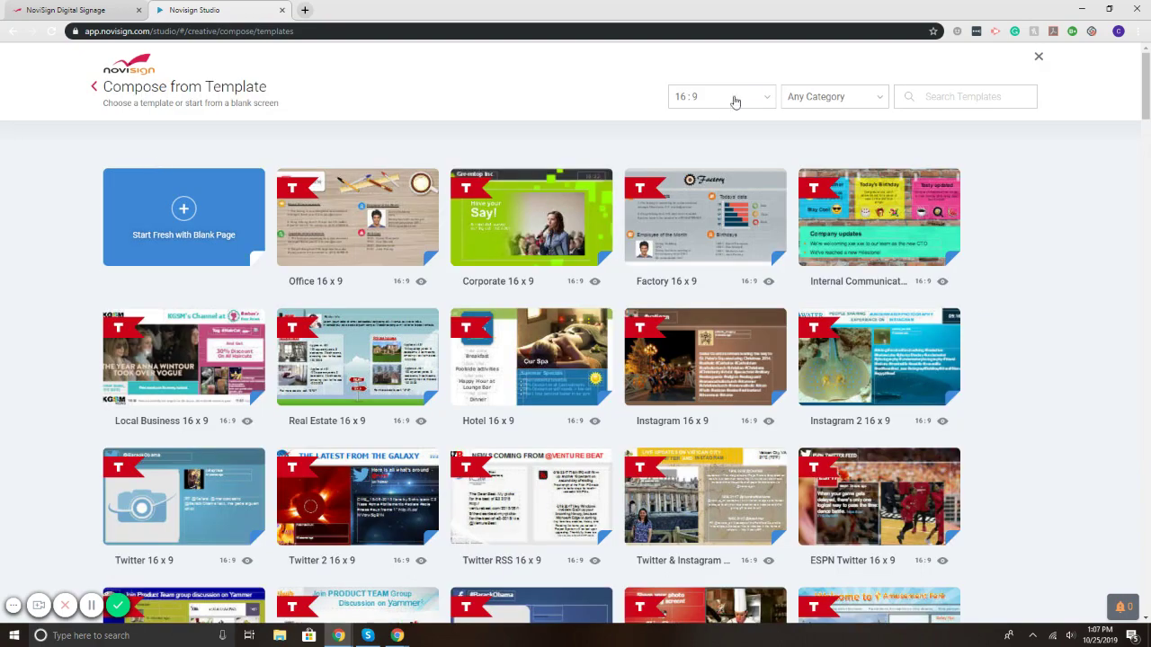
pyautogui.click(812, 96)
pyautogui.click(833, 196)
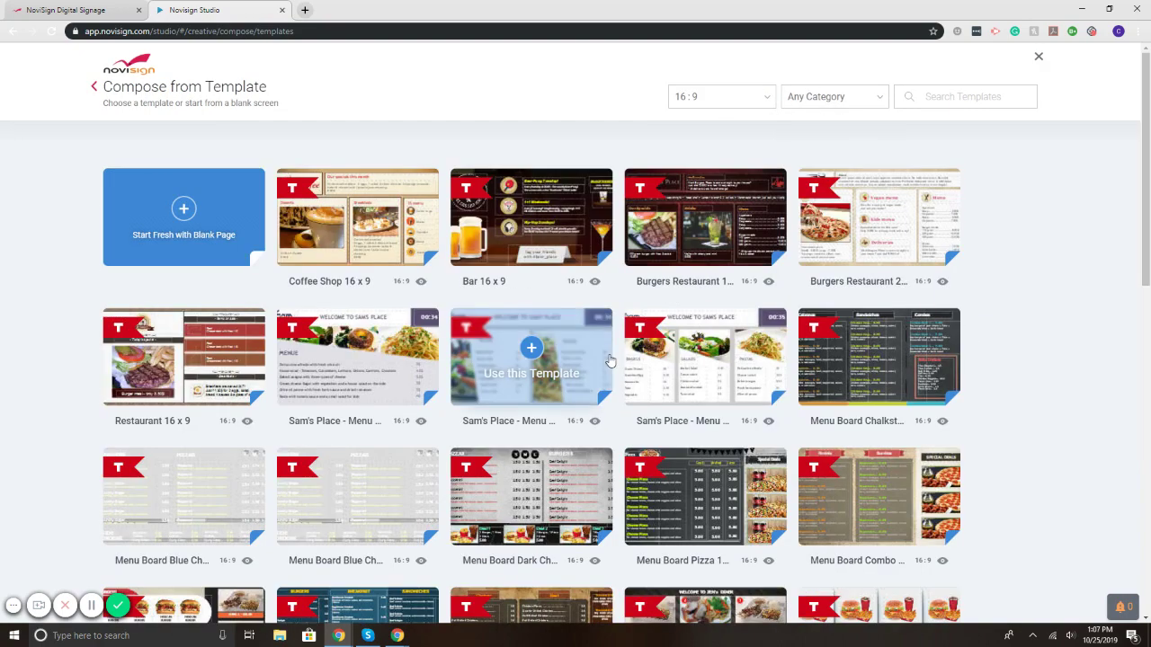
pyautogui.scroll(-2, 608, 372)
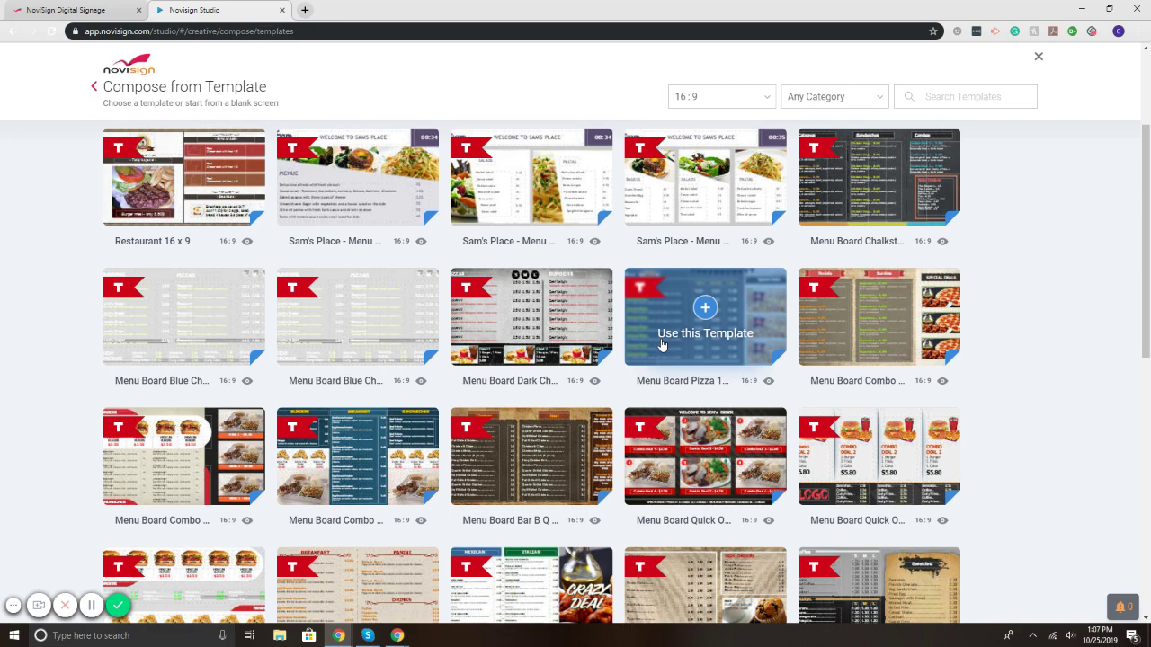
pyautogui.click(367, 310)
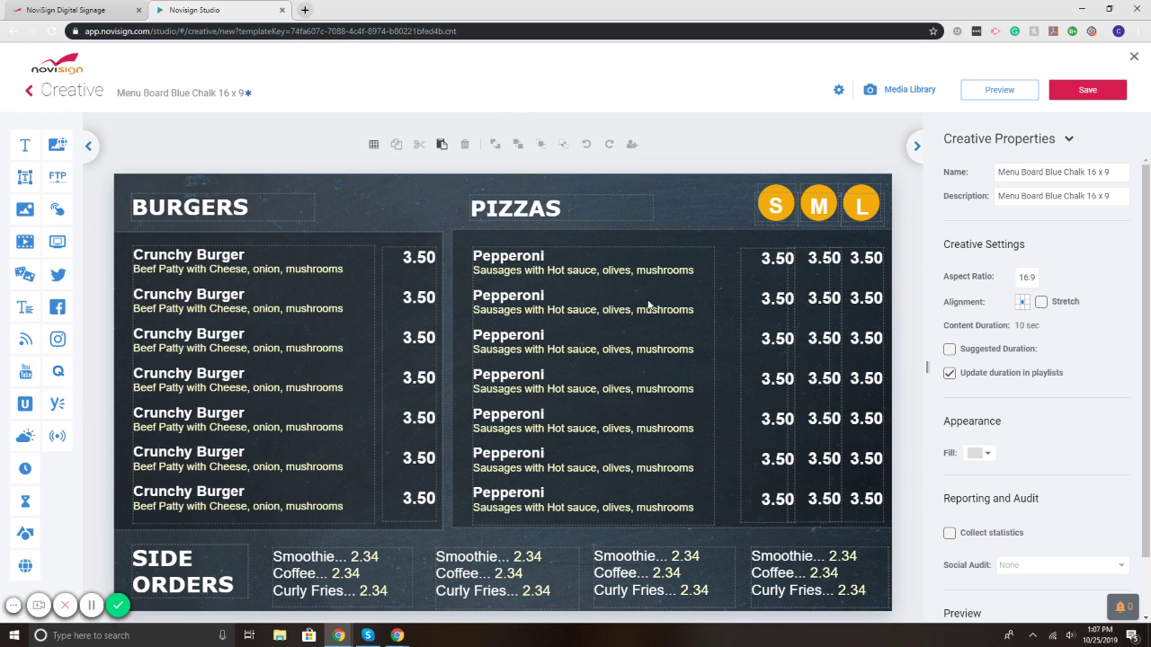
# Step: Change the BURGERS heading to DRINKS at font size 64 and make its box taller
pyautogui.click(205, 219)
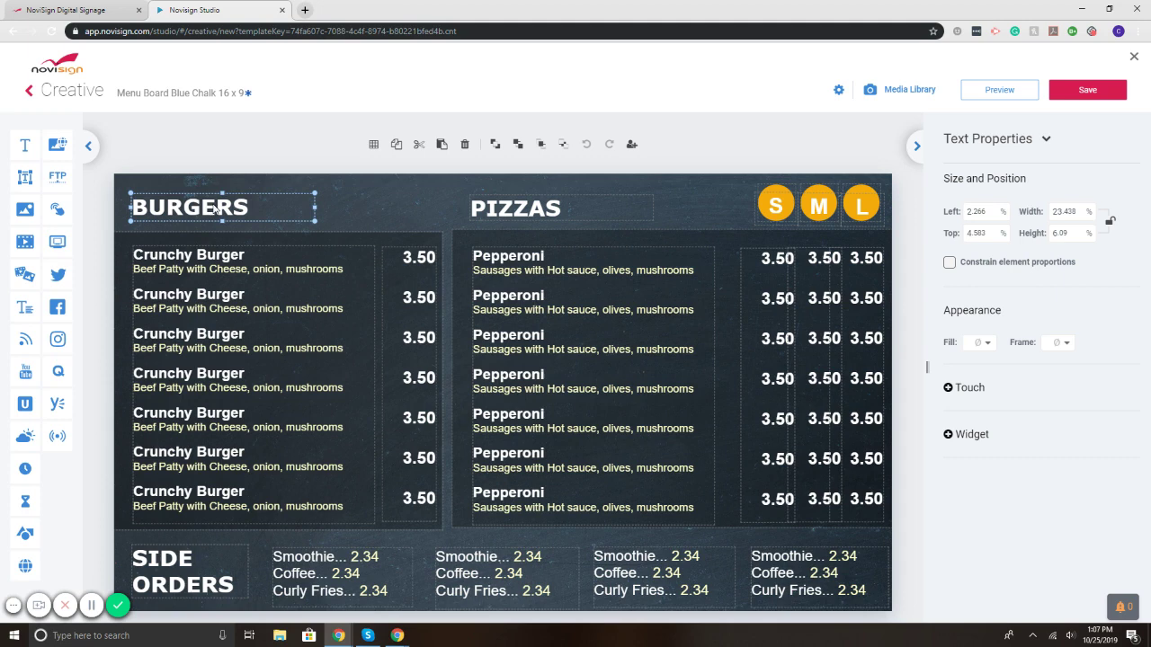
pyautogui.moveTo(210, 210)
pyautogui.mouseDown()
pyautogui.moveTo(620, 194)
pyautogui.moveTo(427, 276)
pyautogui.moveTo(627, 491)
pyautogui.moveTo(221, 202)
pyautogui.mouseUp()
pyautogui.doubleClick(221, 202)
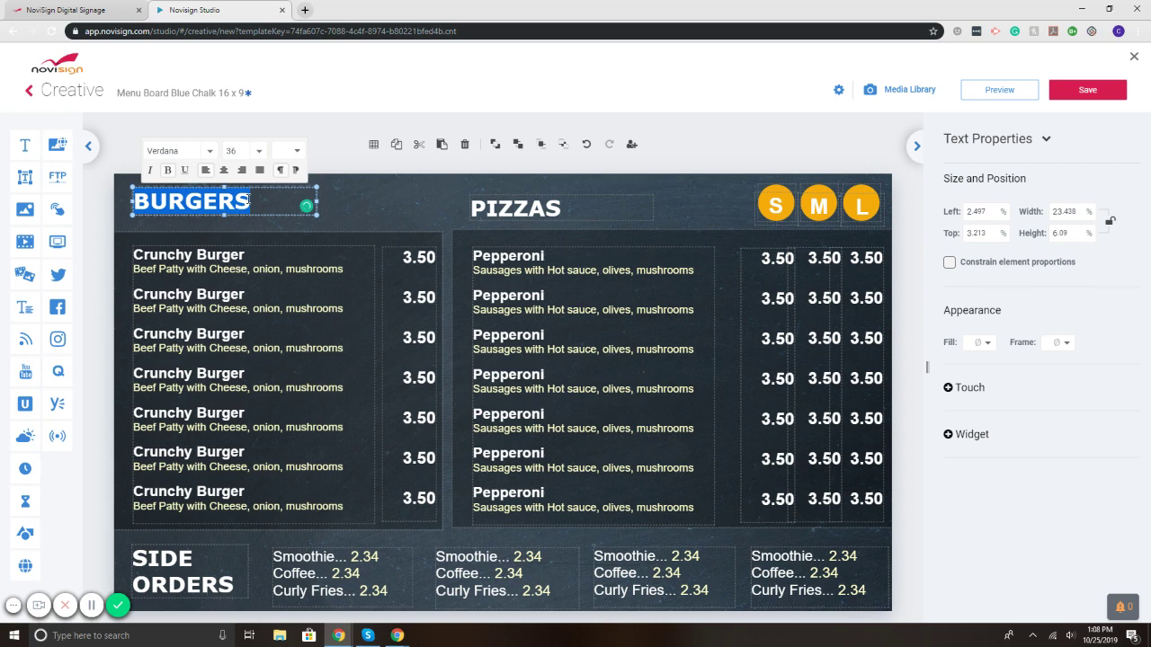
pyautogui.write('DRINKS')
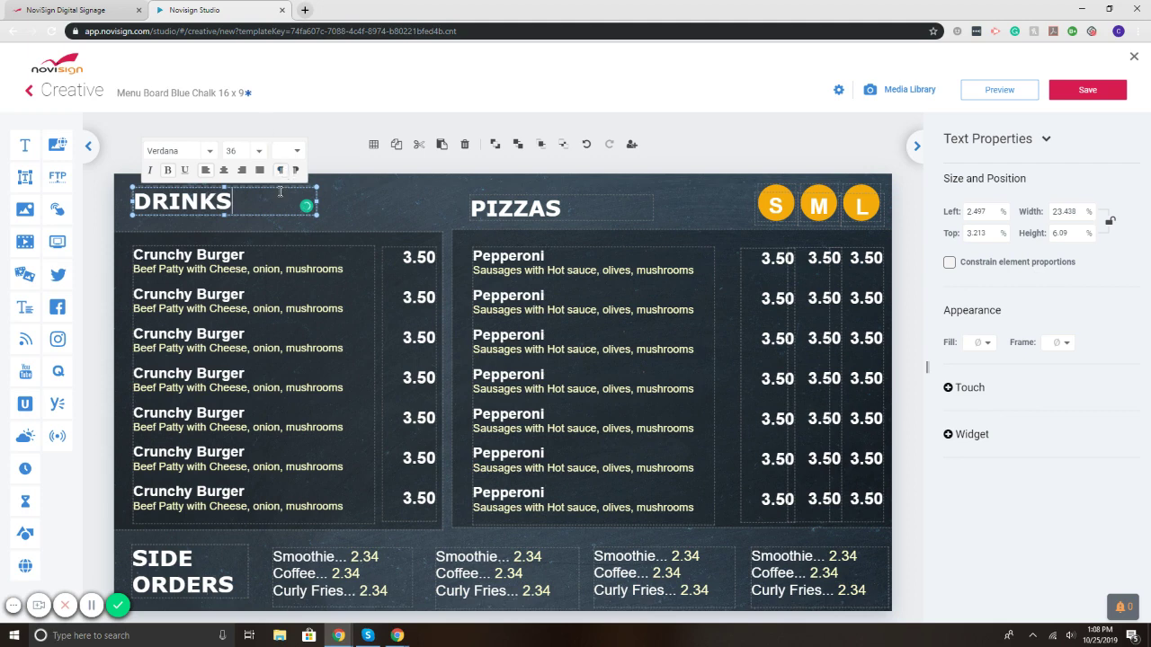
pyautogui.moveTo(232, 201); pyautogui.dragTo(141, 202)
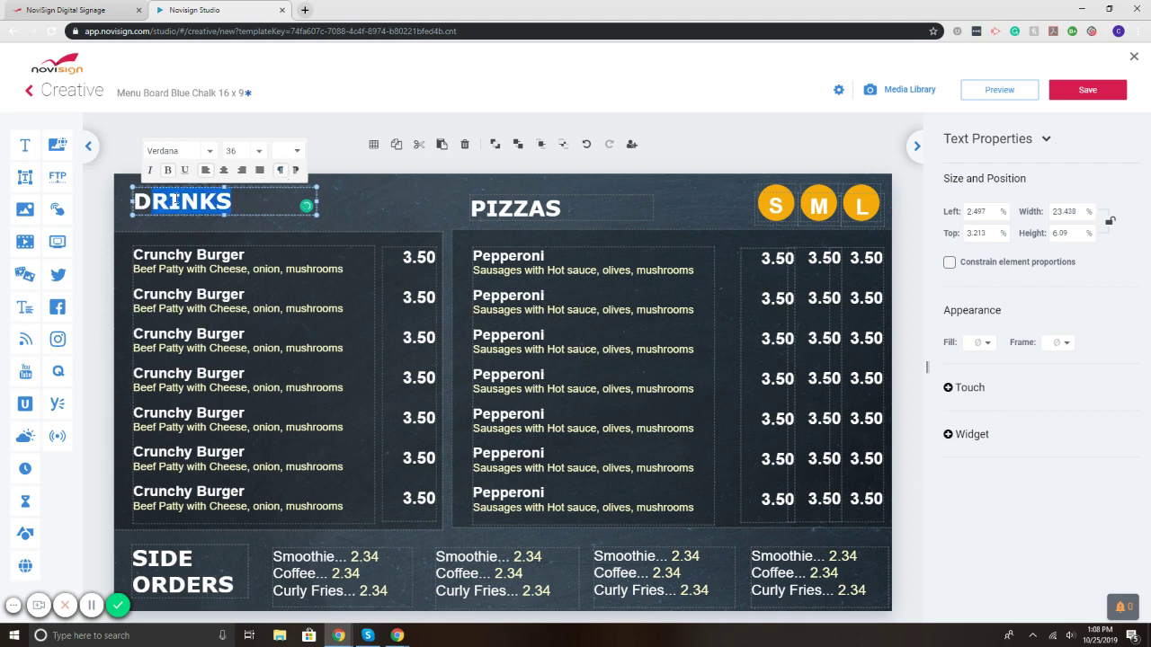
pyautogui.click(261, 153)
pyautogui.scroll(-1, 236, 171)
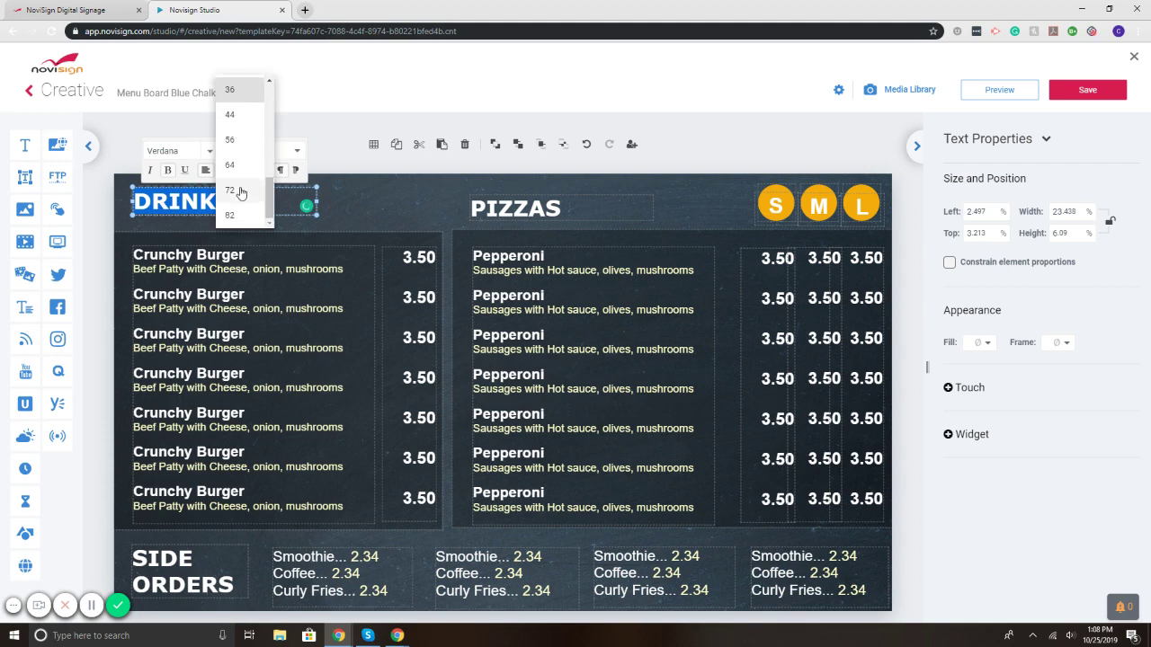
pyautogui.click(230, 166)
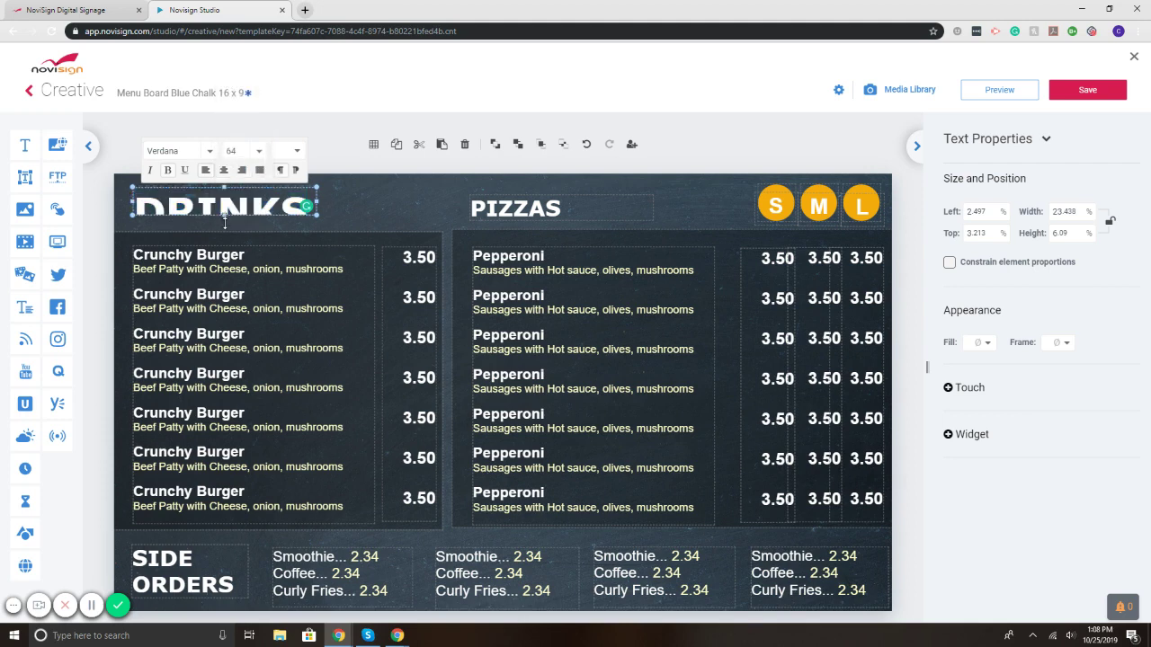
pyautogui.moveTo(224, 216); pyautogui.dragTo(225, 234)
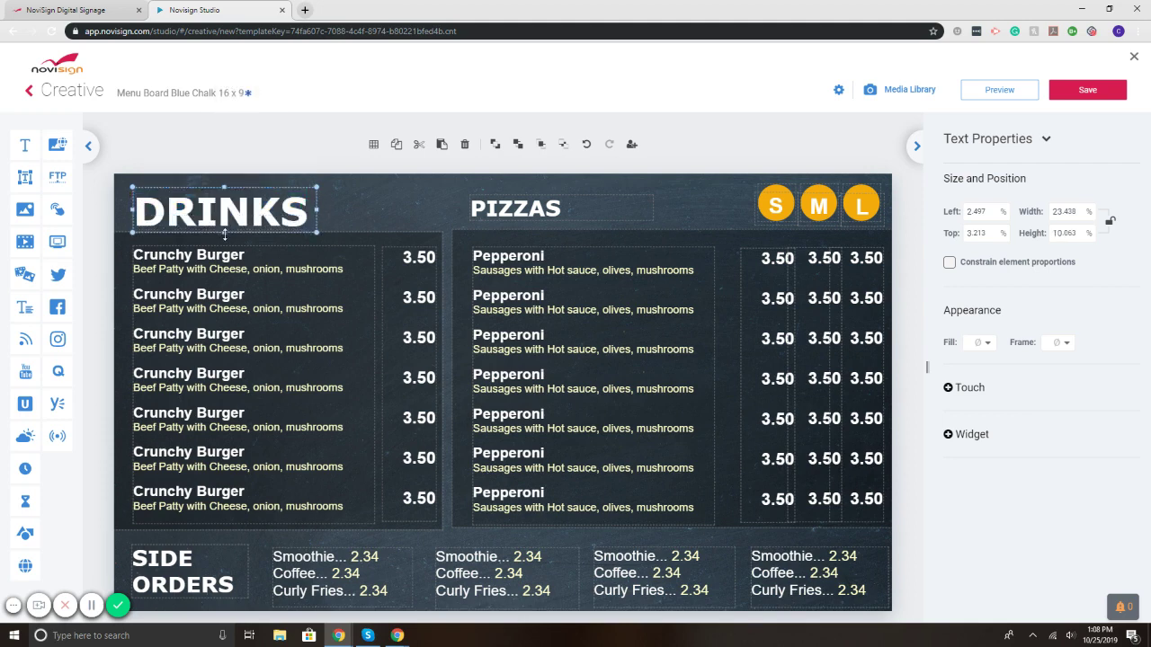
# Step: Delete the Crunchy Burger item list
pyautogui.click(316, 303)
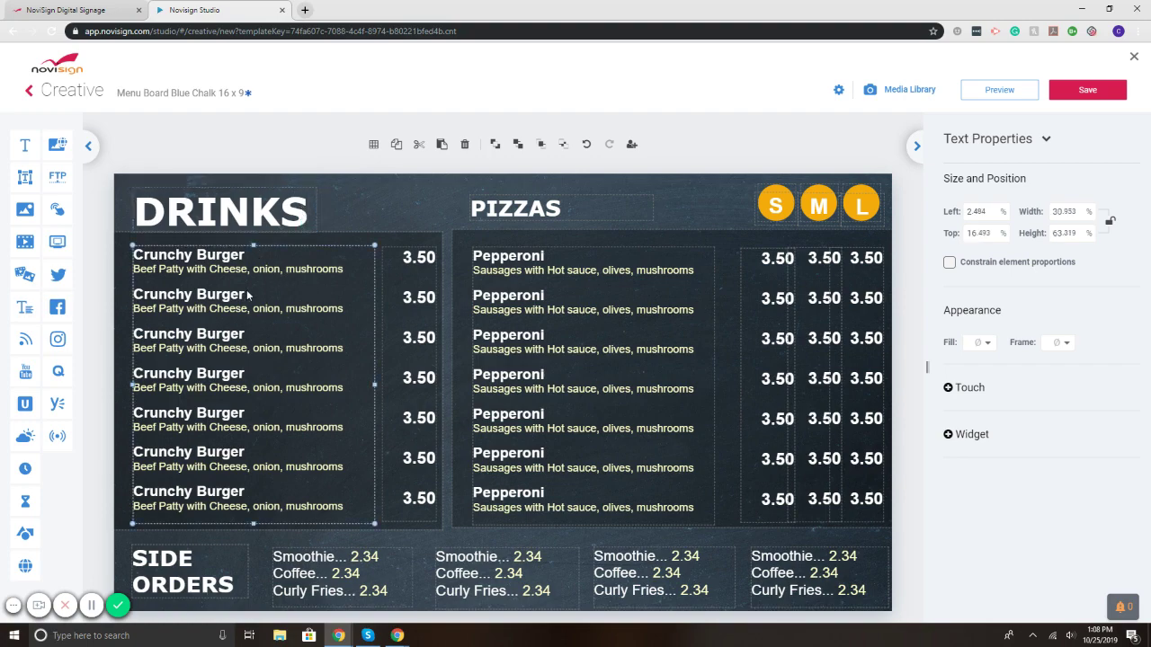
pyautogui.moveTo(248, 294); pyautogui.dragTo(656, 313)
pyautogui.press('Delete')
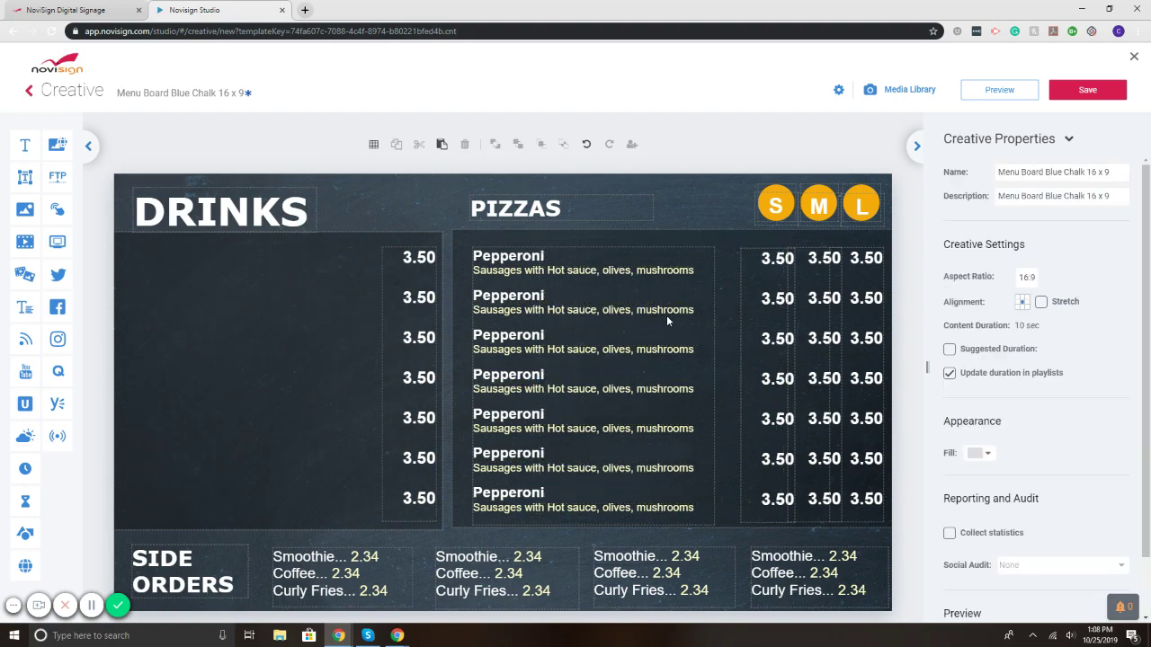
# Step: Delete the 3.50 price column under DRINKS and place Slideshow 1 across the upper-left panel
pyautogui.click(426, 356)
pyautogui.press('Delete')
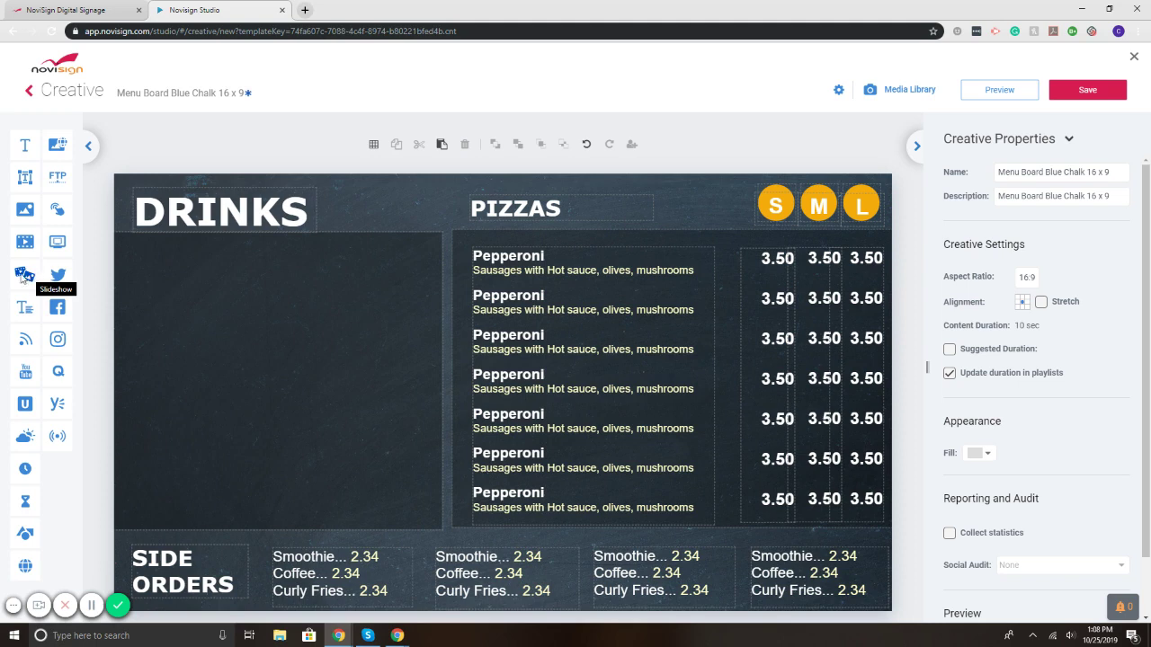
pyautogui.moveTo(22, 277); pyautogui.dragTo(422, 418)
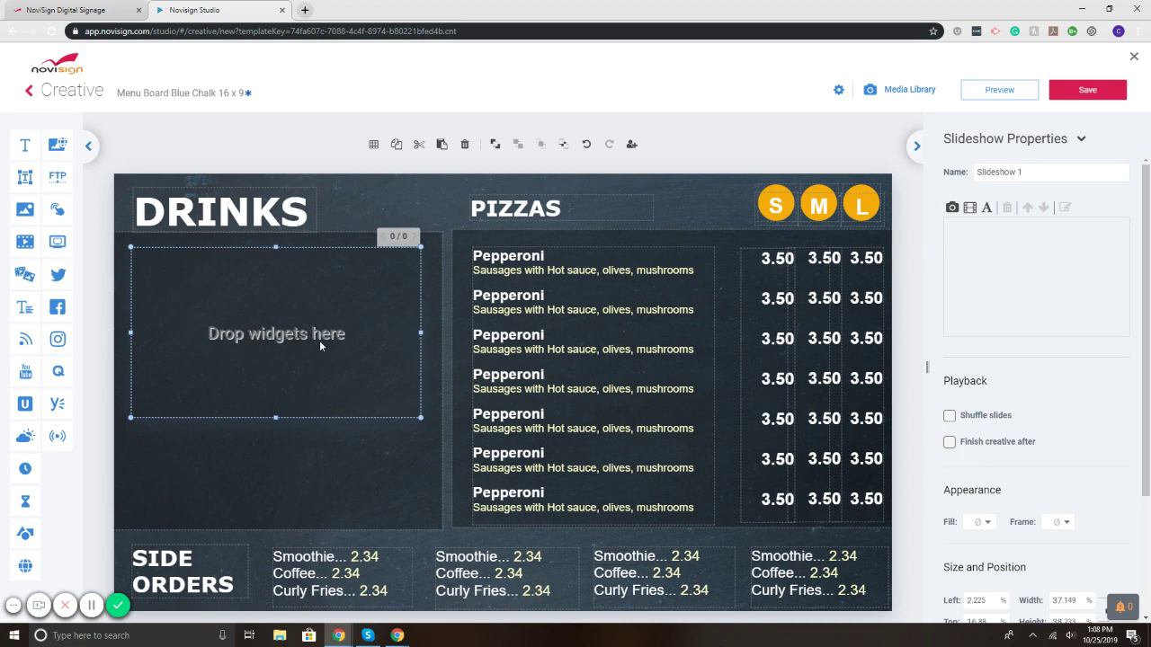
# Step: Add Video Slicing - 11612.mp4 as the first slide and change its duration from 57 to 10
pyautogui.click(969, 209)
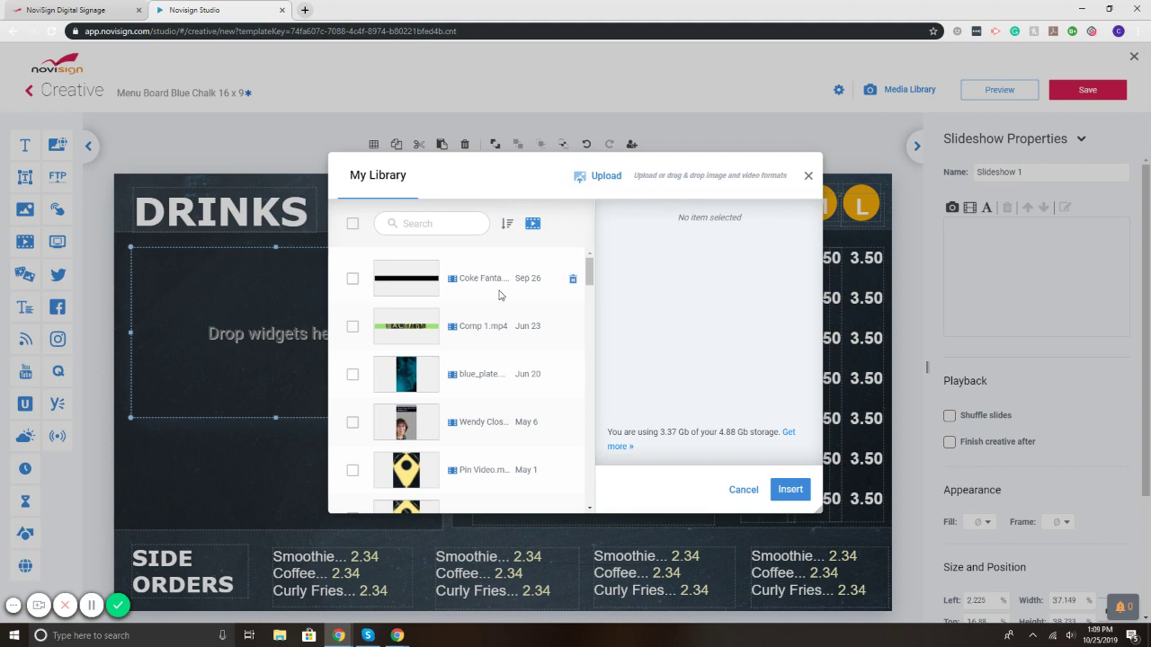
pyautogui.scroll(-10, 499, 295)
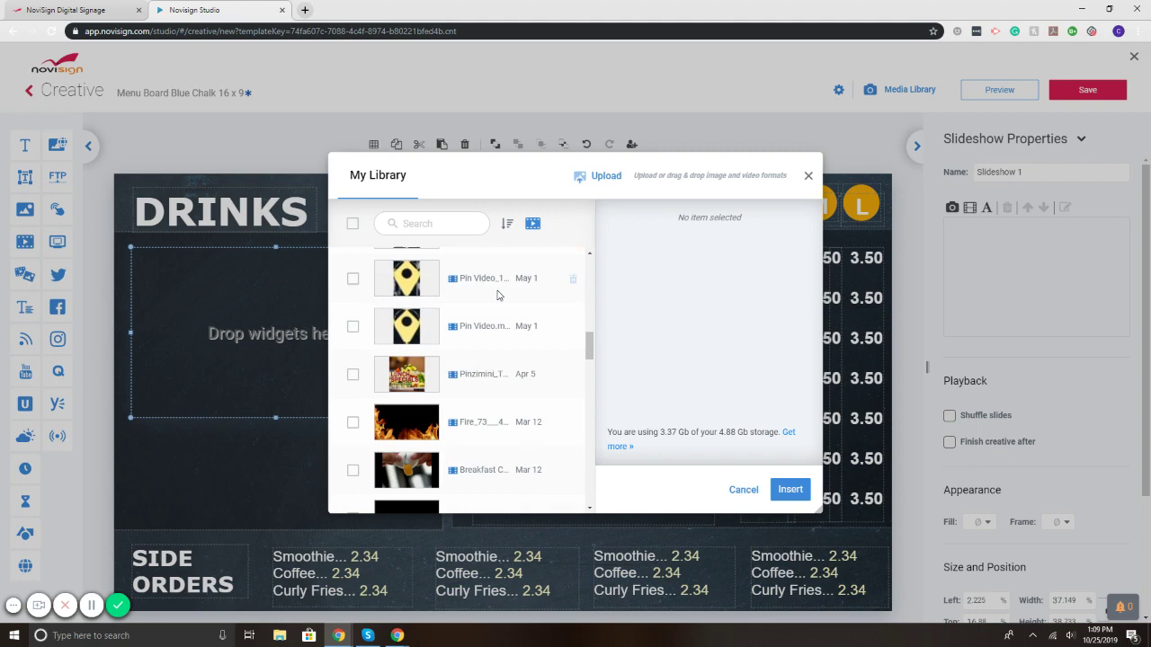
pyautogui.scroll(-8, 497, 295)
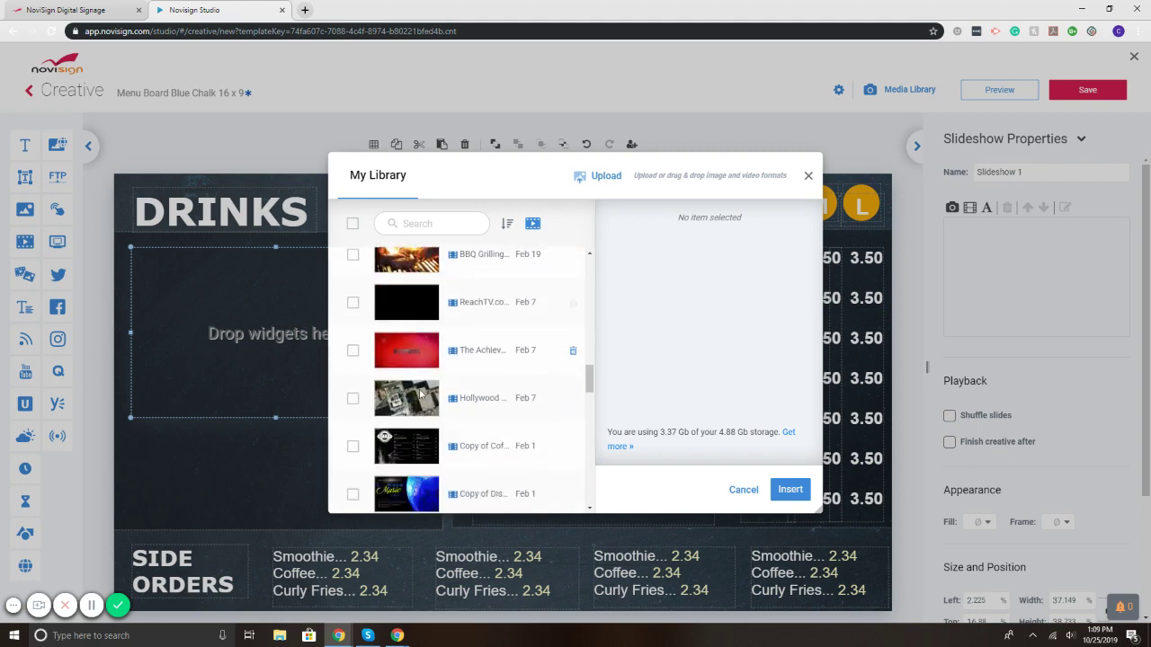
pyautogui.scroll(-10, 420, 394)
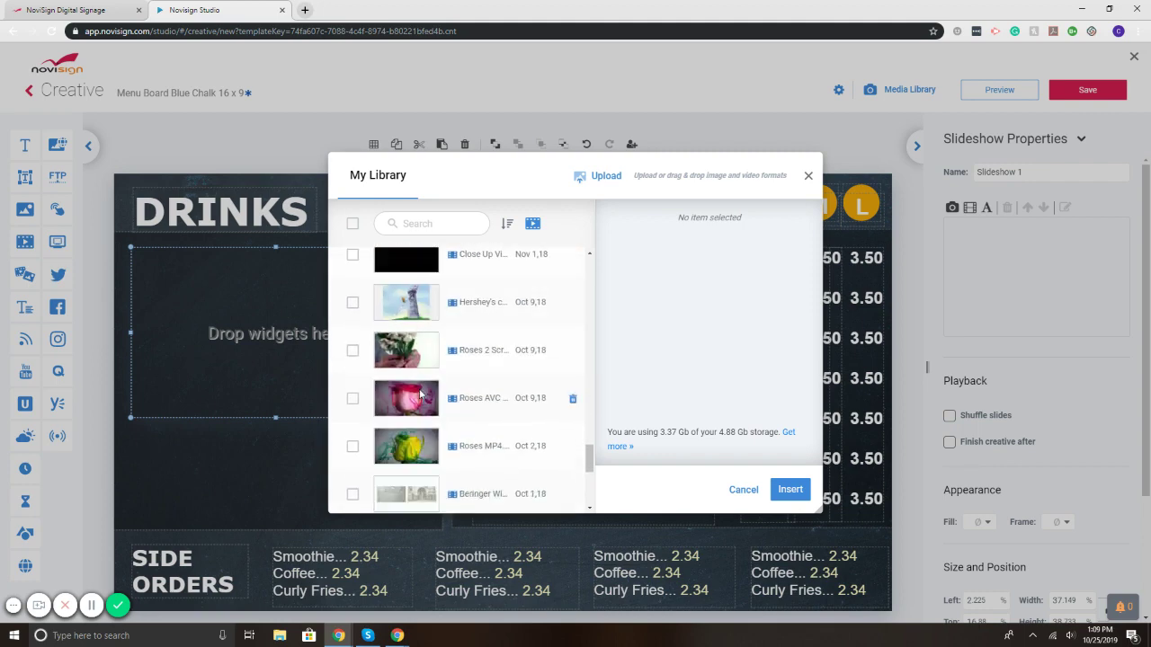
pyautogui.scroll(-3, 419, 393)
pyautogui.click(432, 340)
pyautogui.click(790, 489)
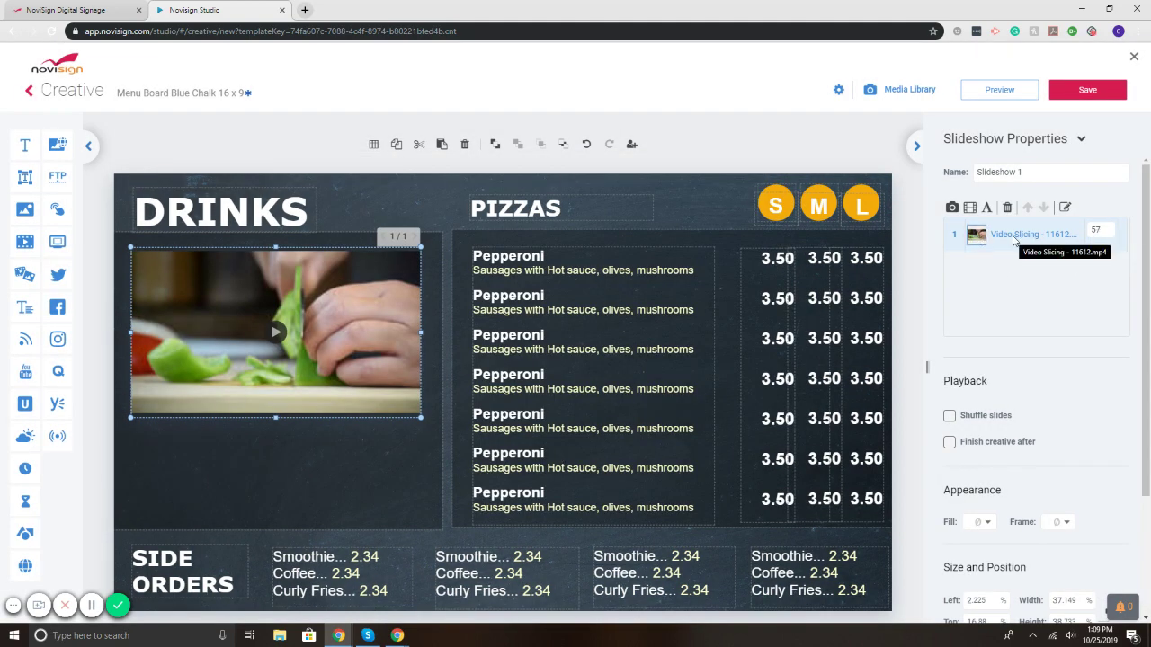
pyautogui.doubleClick(1106, 230)
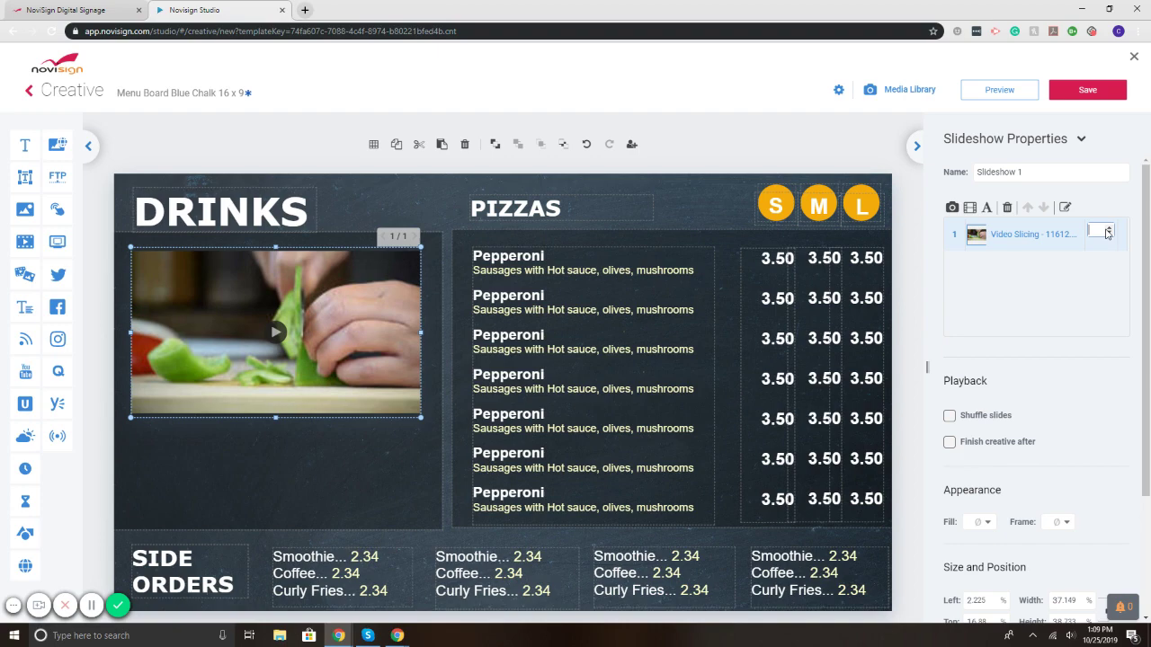
# Step: Search My Library for 'food' and insert the burger photo food 2.jpg as a new slide
pyautogui.click(952, 209)
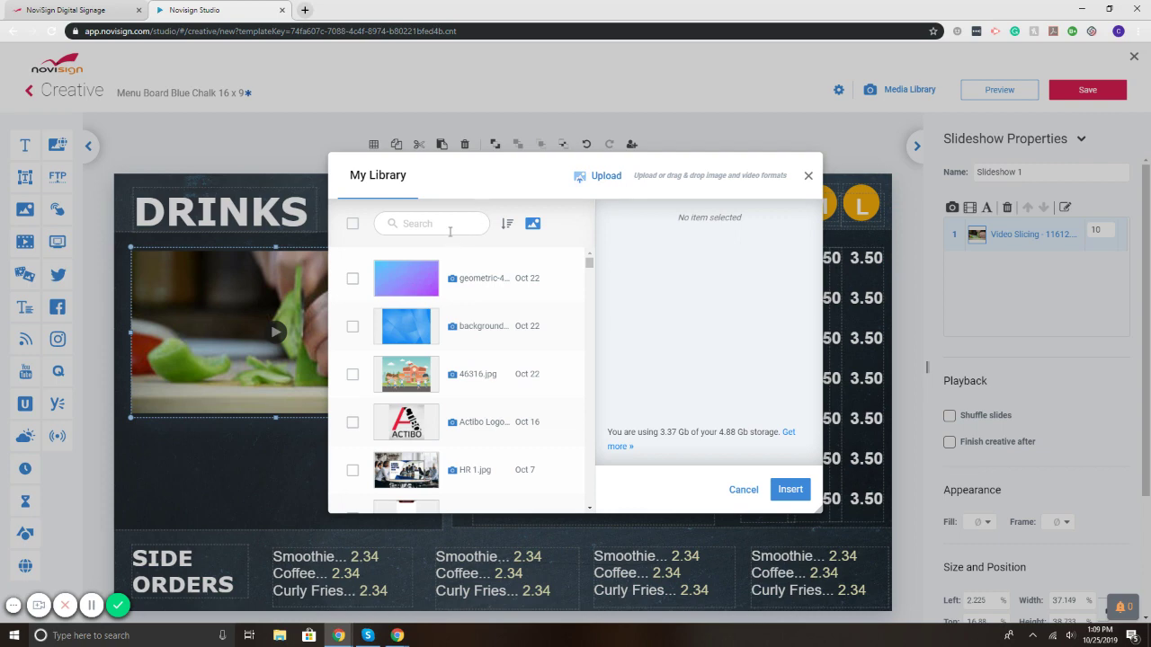
pyautogui.click(450, 228)
pyautogui.write('food')
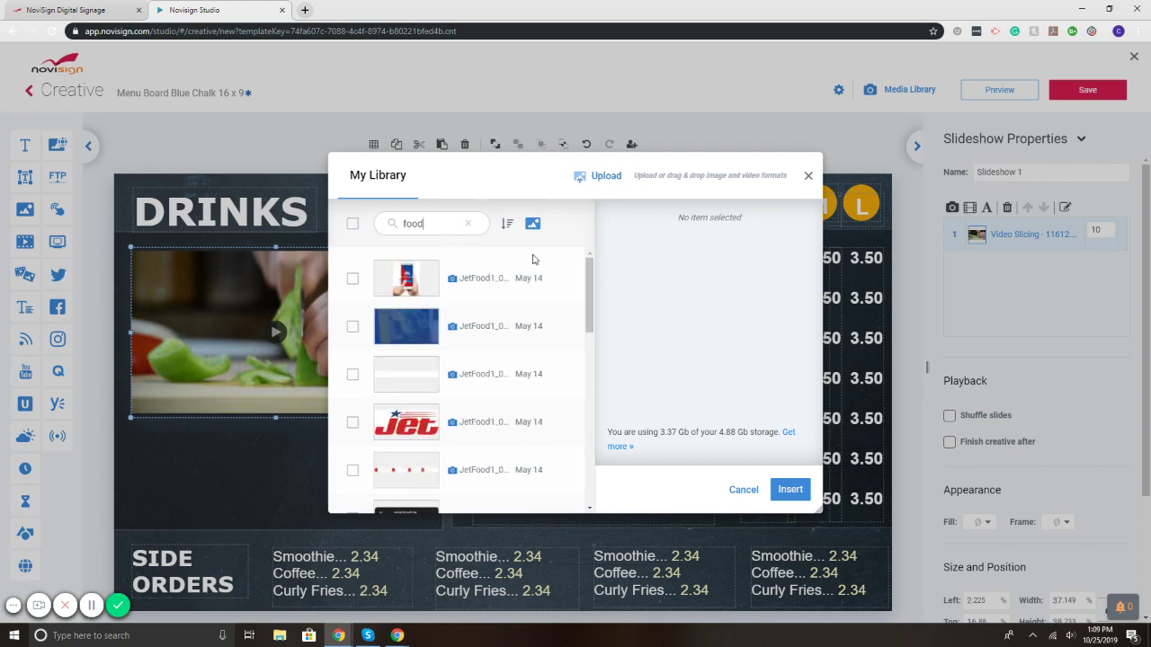
pyautogui.scroll(-8, 489, 316)
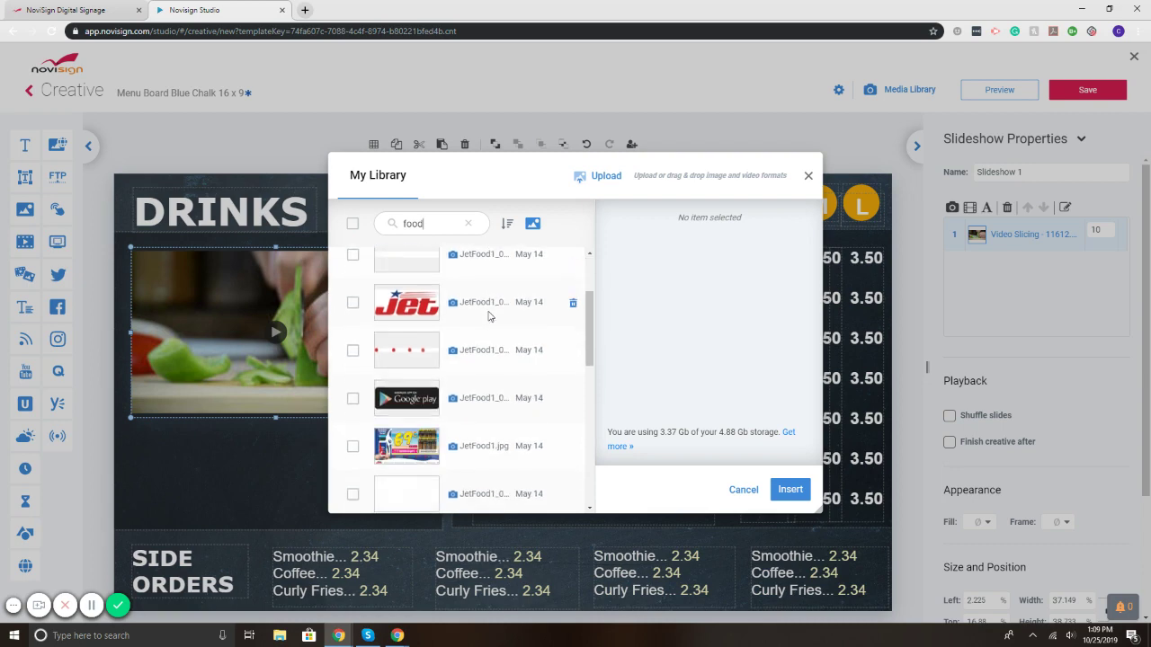
pyautogui.scroll(-5, 489, 315)
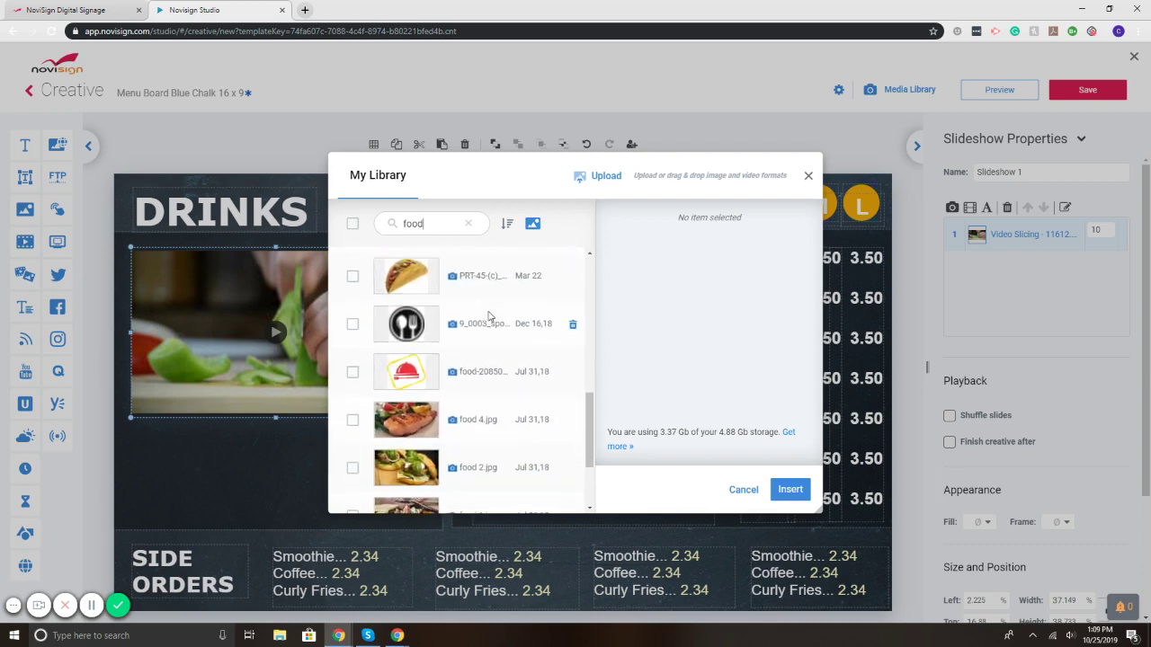
pyautogui.click(408, 352)
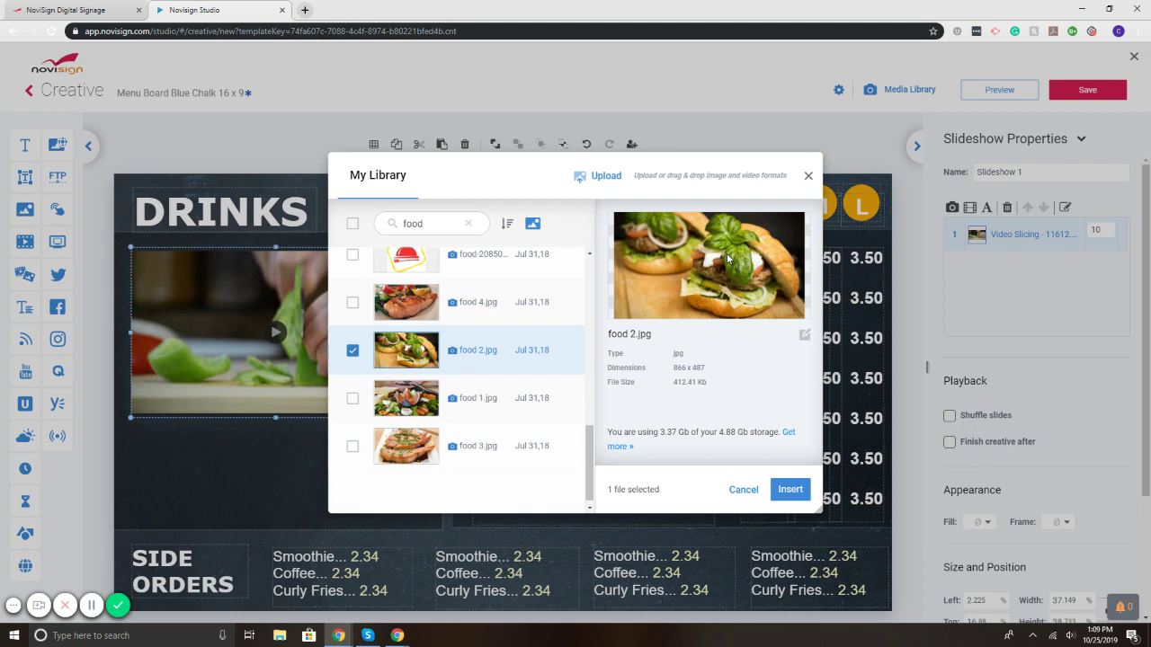
pyautogui.click(791, 489)
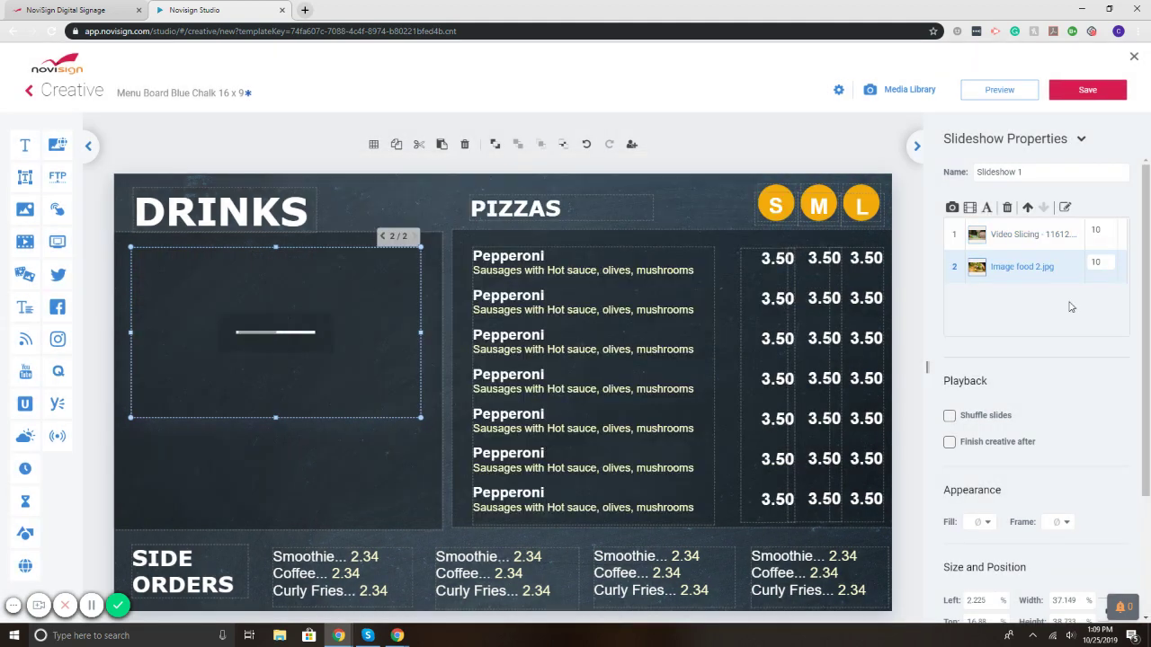
# Step: Set the burger slide's duration to 5 seconds and preview the video and burger slides
pyautogui.doubleClick(1092, 261)
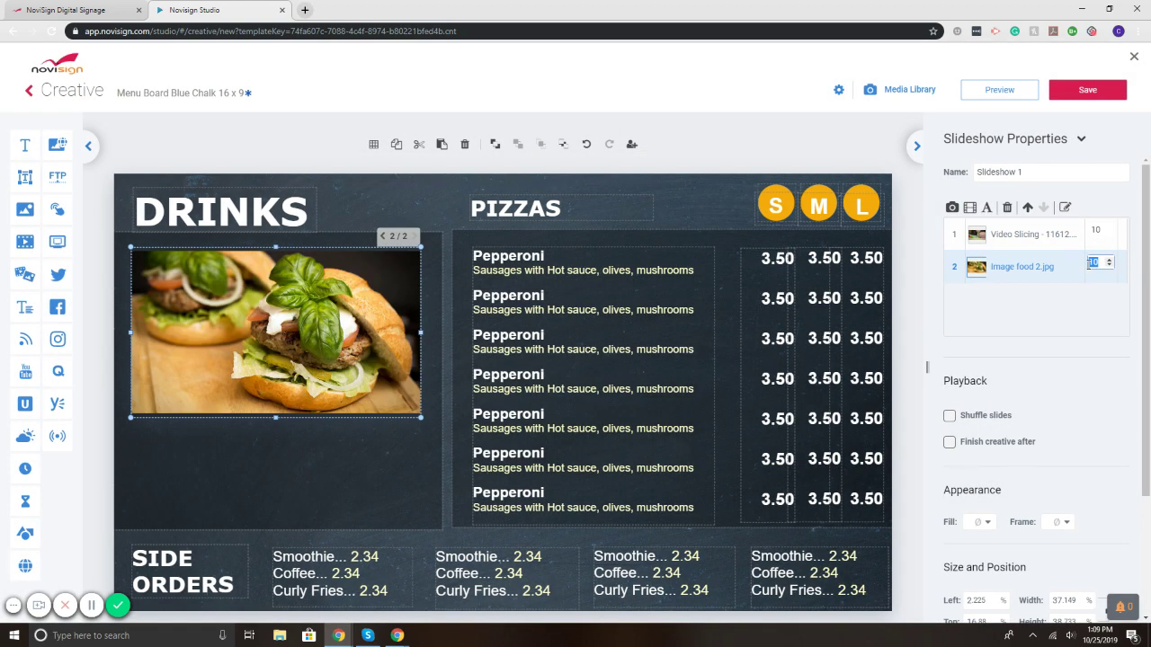
pyautogui.write('5')
pyautogui.click(1045, 235)
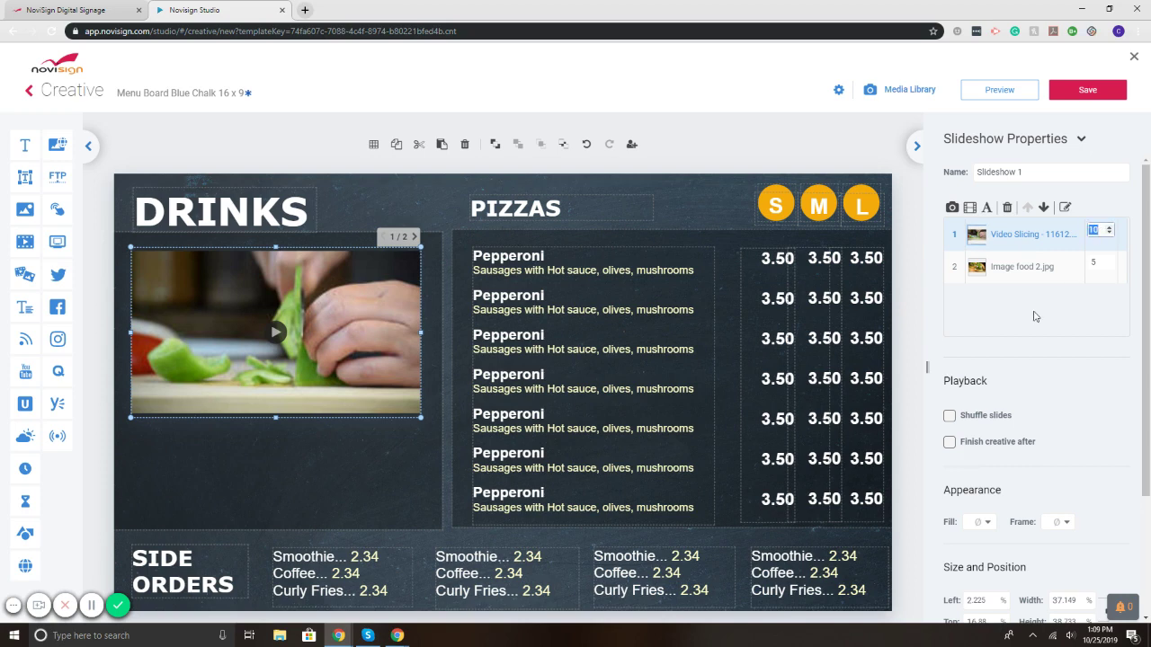
pyautogui.click(1032, 275)
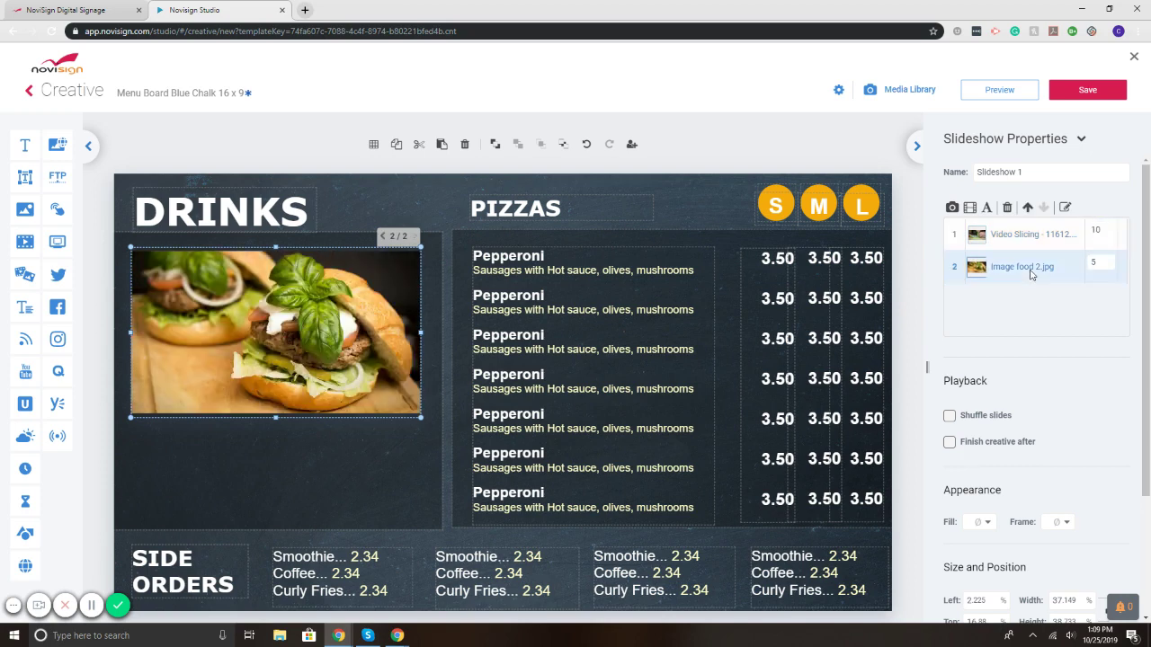
pyautogui.click(1111, 263)
pyautogui.click(313, 452)
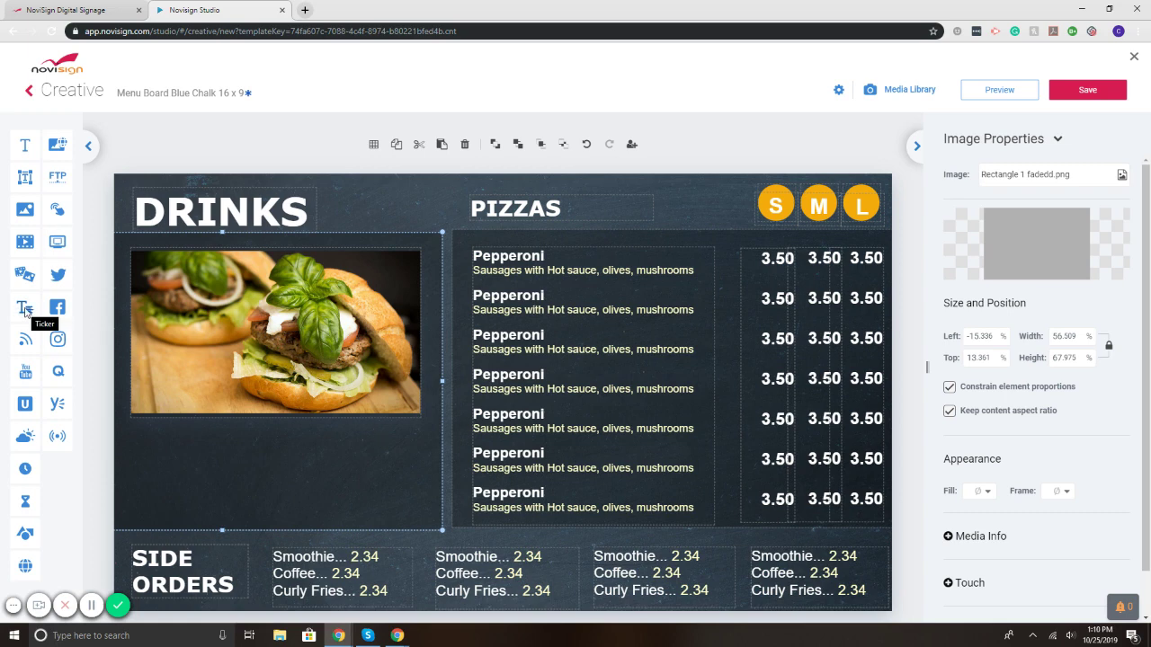
# Step: Add a scrolling ticker below the burger image, widened to match the image
pyautogui.moveTo(24, 309); pyautogui.dragTo(270, 455)
pyautogui.moveTo(339, 455); pyautogui.dragTo(420, 454)
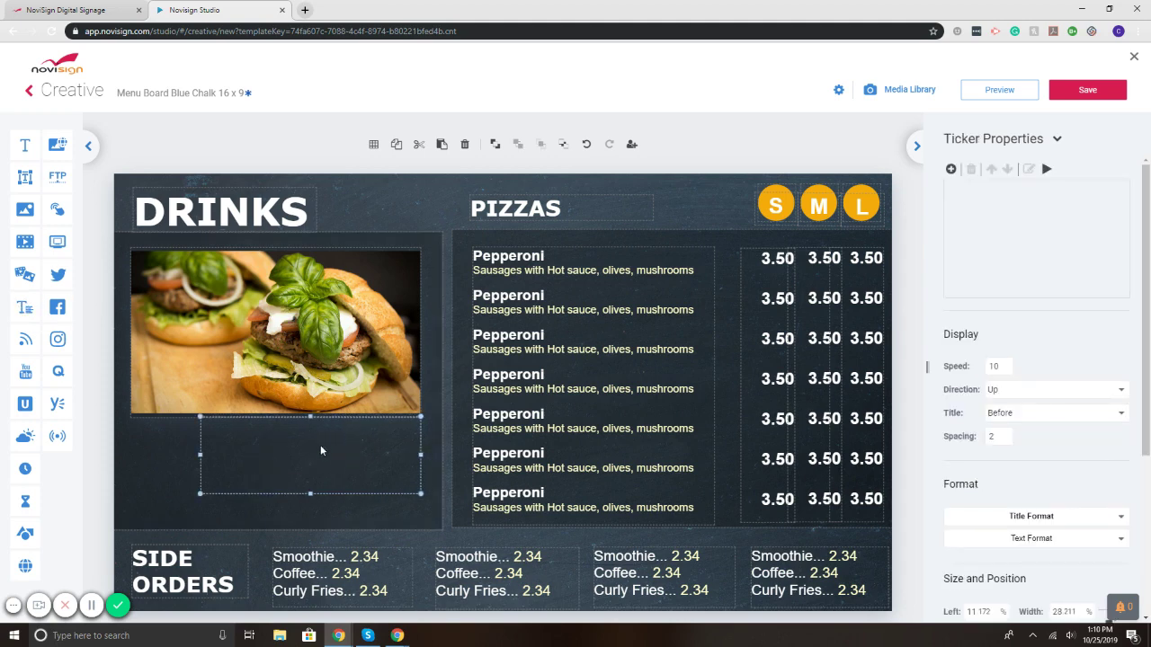
pyautogui.moveTo(201, 455); pyautogui.dragTo(132, 454)
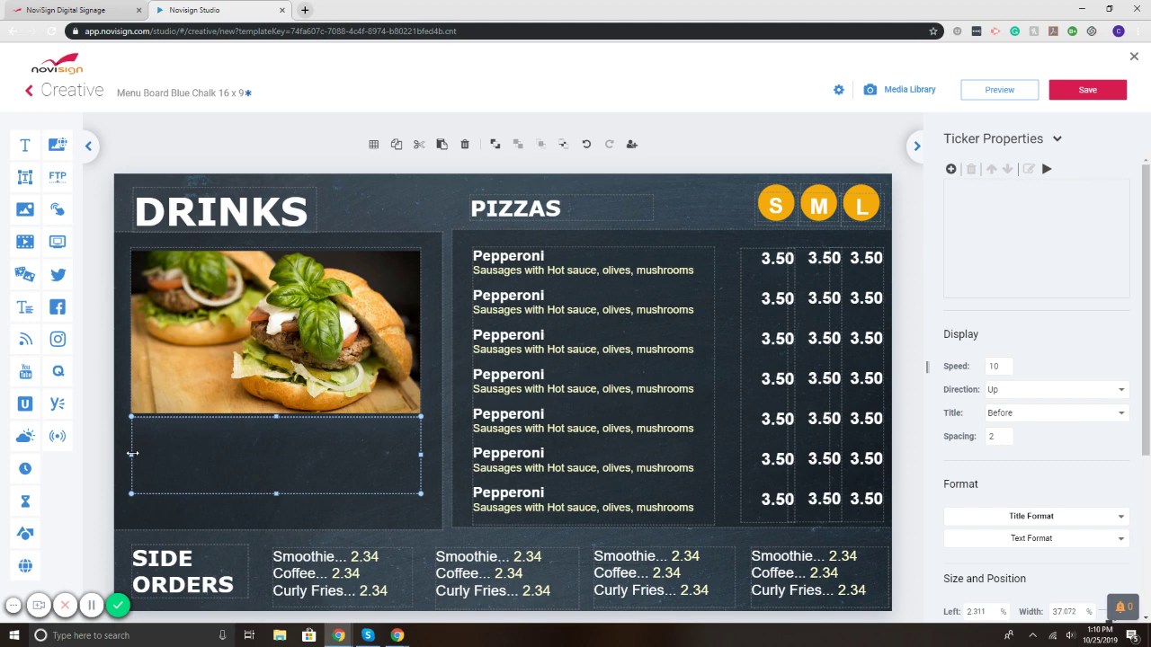
# Step: Add the ticker entry 'Burger Meal Special' with the text $9.99
pyautogui.click(951, 170)
pyautogui.click(514, 269)
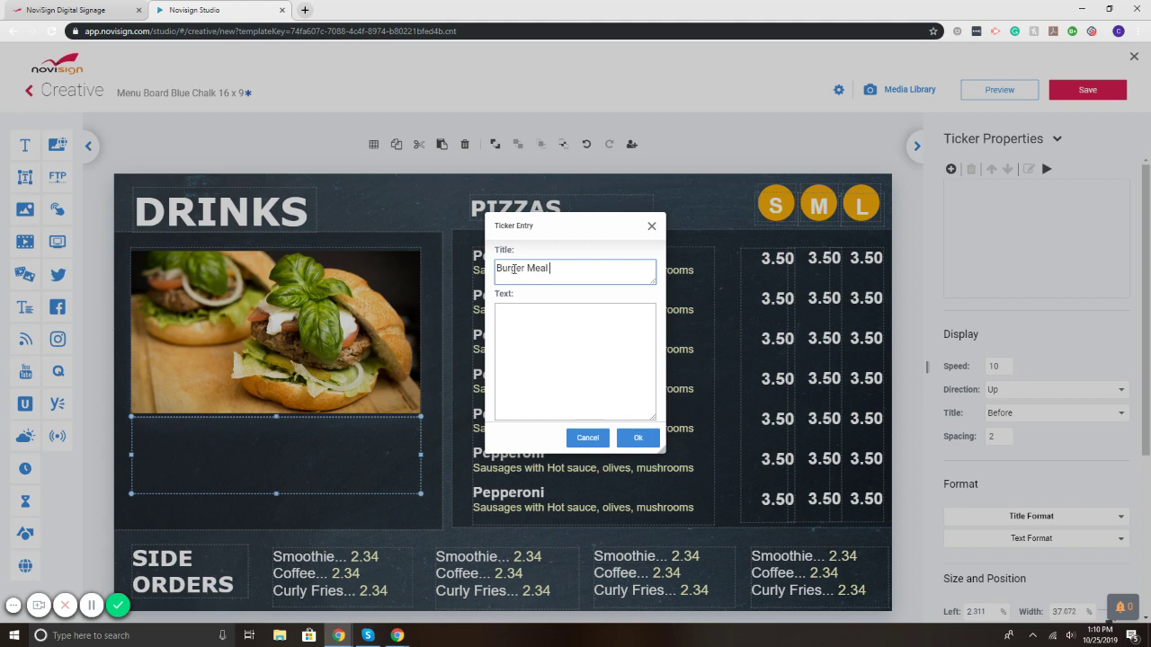
pyautogui.write('Burger Meal Special')
pyautogui.press('Tab')
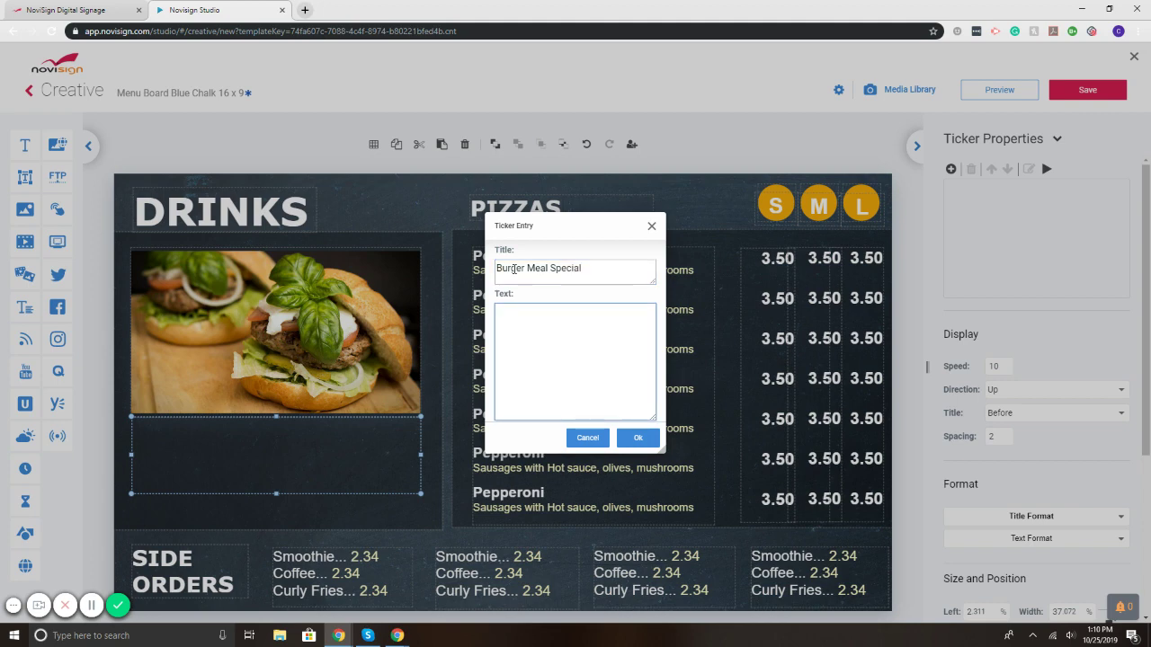
pyautogui.write('9.99')
pyautogui.press('Home')
pyautogui.write('$')
pyautogui.click(638, 438)
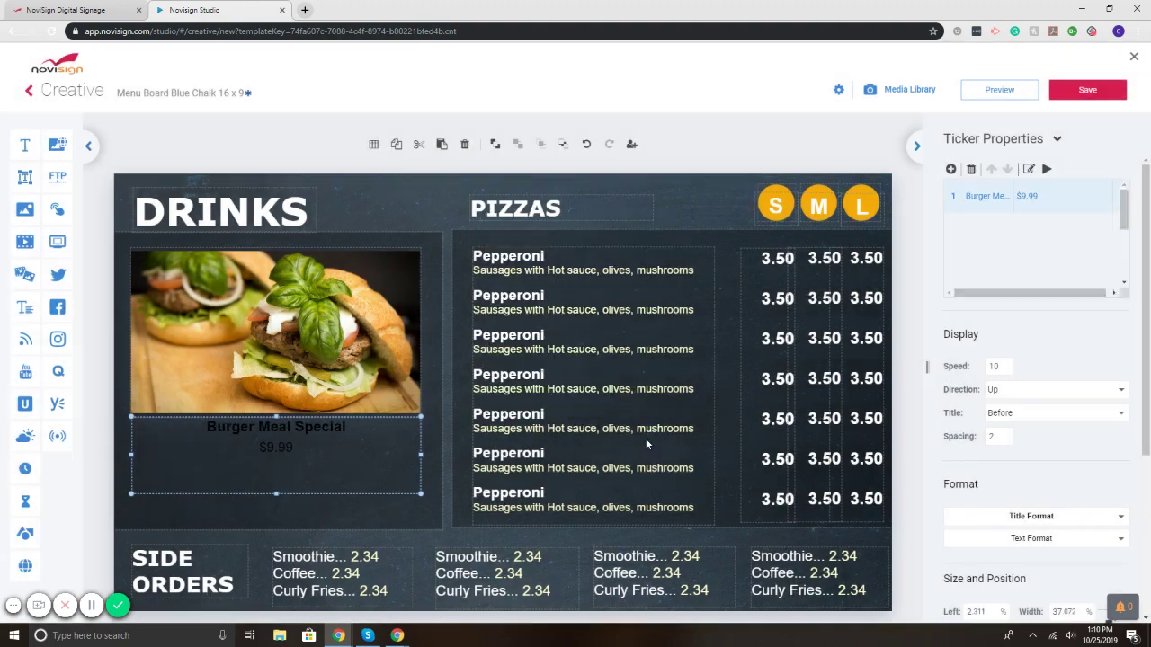
# Step: Add a second ticker entry 'Fresh Fish' priced $9.99
pyautogui.click(950, 169)
pyautogui.click(509, 277)
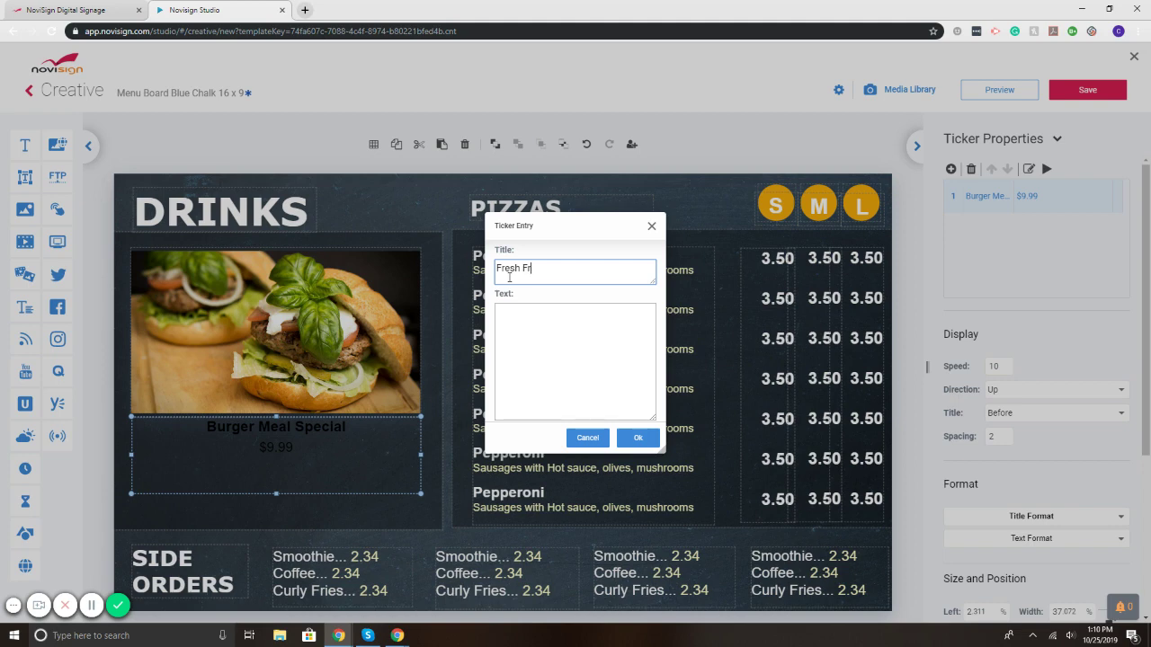
pyautogui.write('Fresh Fish')
pyautogui.press('Tab')
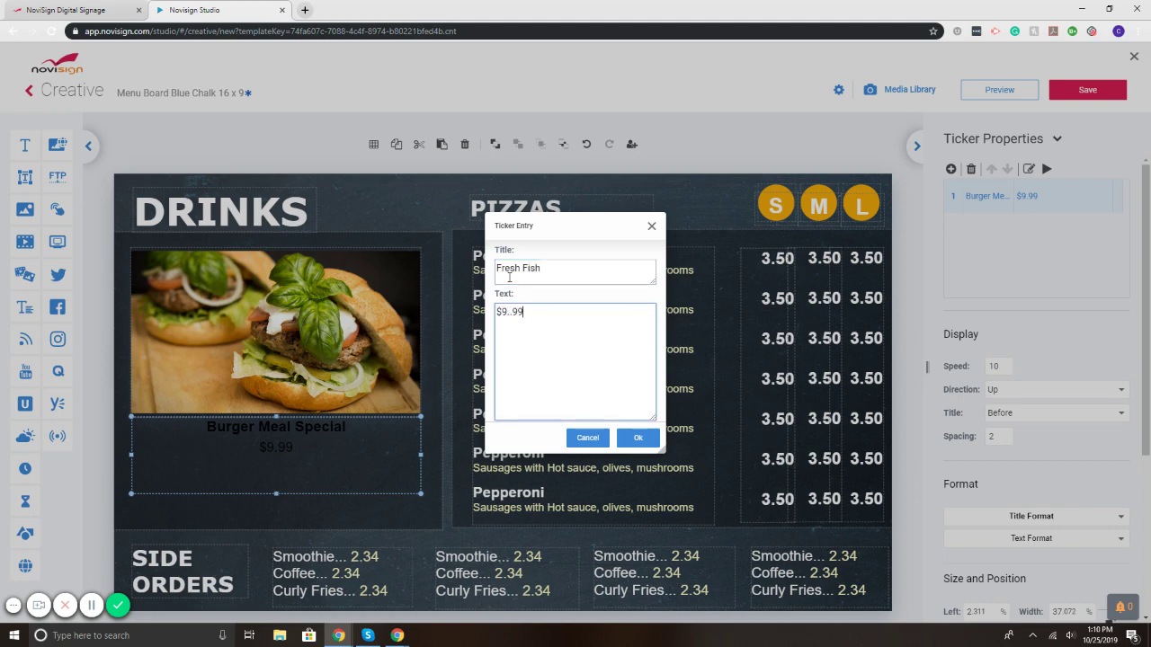
pyautogui.write('$9..9')
pyautogui.press('BackSpace')
pyautogui.press('BackSpace')
pyautogui.write('99')
pyautogui.click(639, 439)
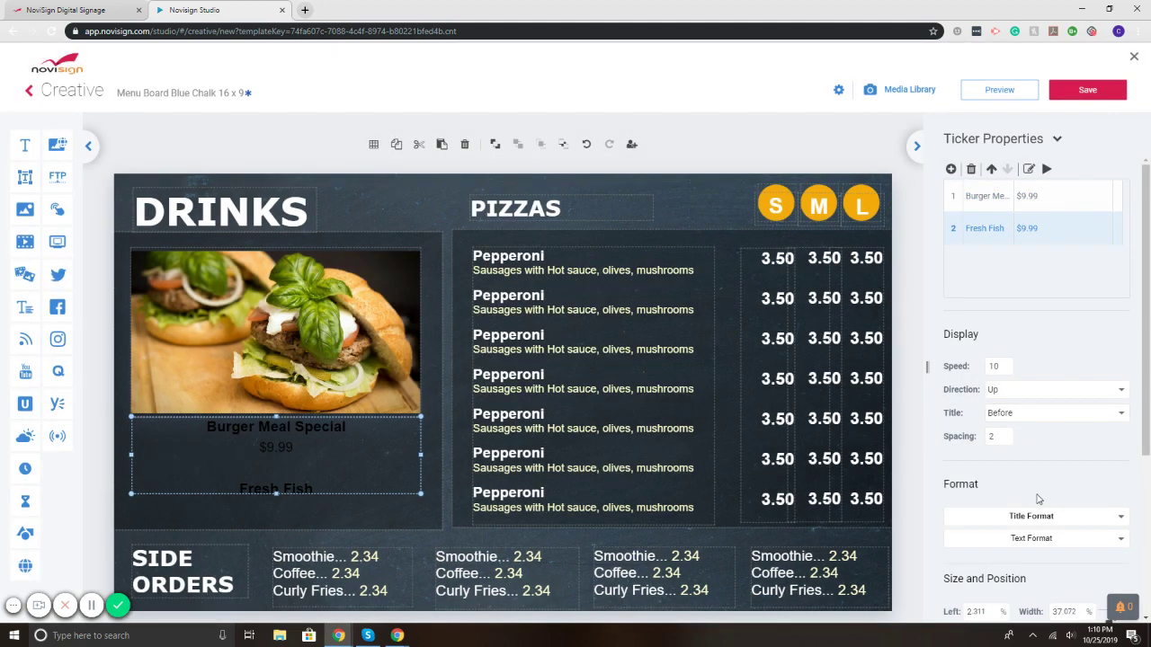
# Step: Fill the ticker background with black
pyautogui.moveTo(1146, 393); pyautogui.dragTo(1148, 529)
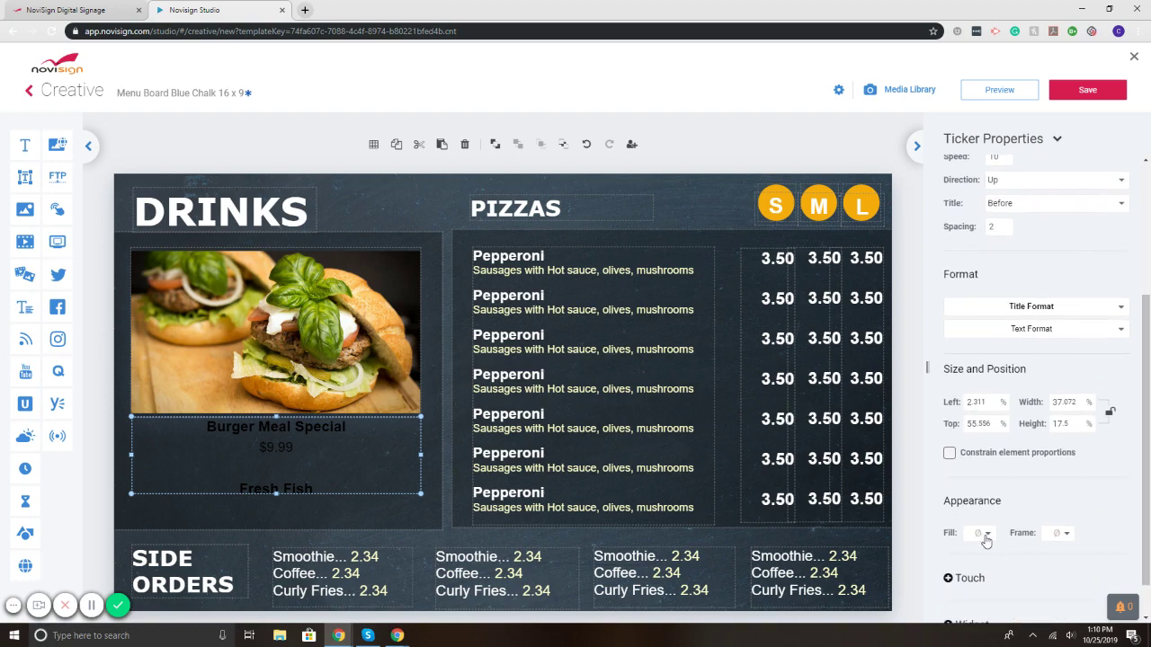
pyautogui.click(985, 536)
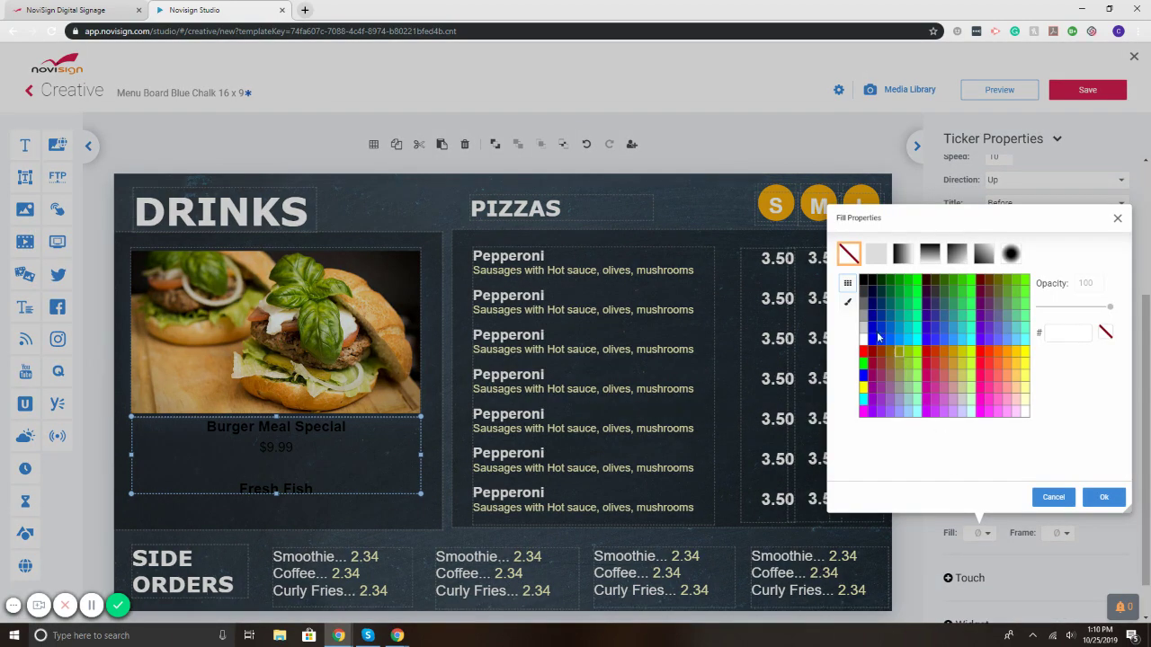
pyautogui.click(864, 284)
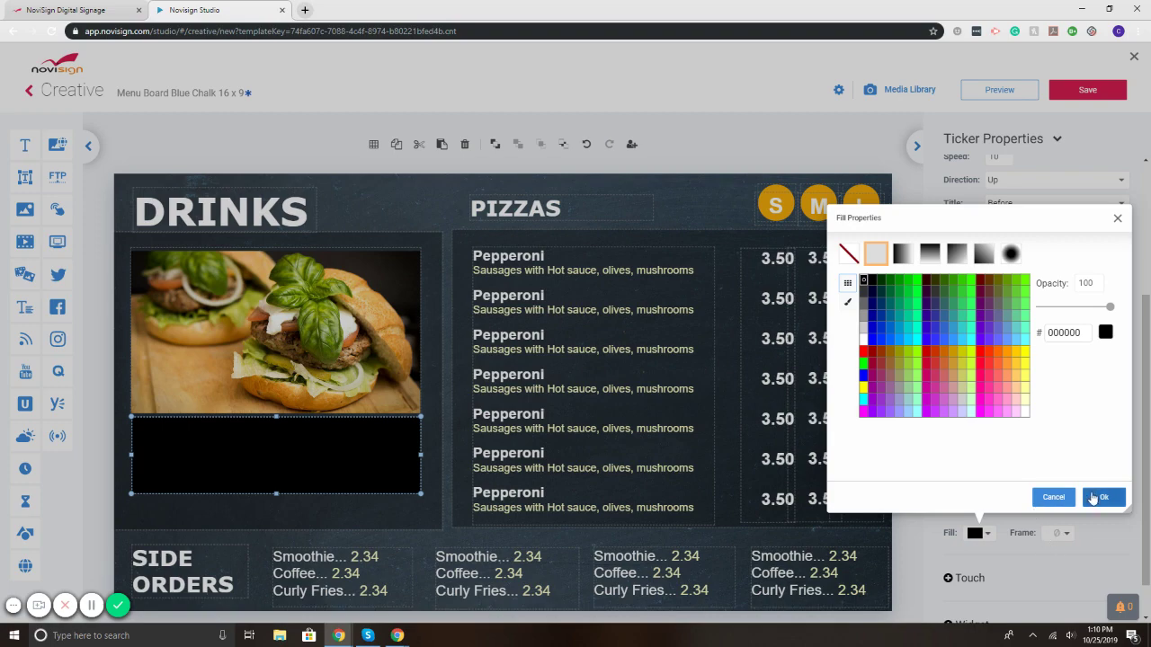
pyautogui.click(1102, 497)
# Step: Set the ticker's title text colour to white in Title Format
pyautogui.scroll(1, 1144, 467)
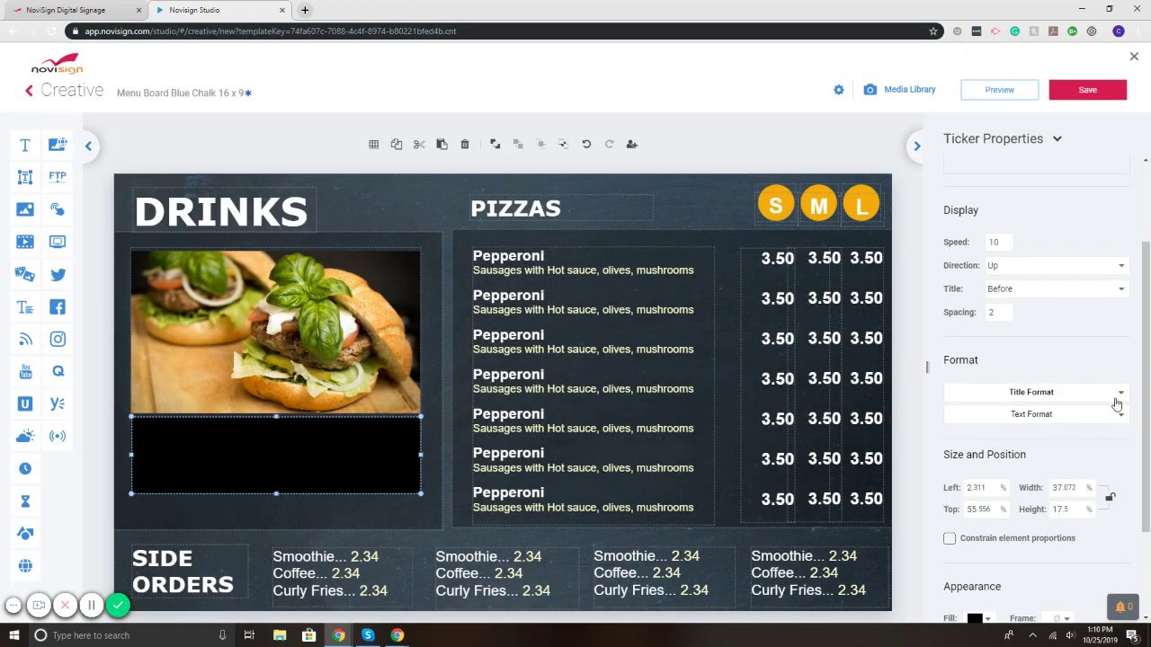
pyautogui.click(1121, 395)
pyautogui.click(1125, 286)
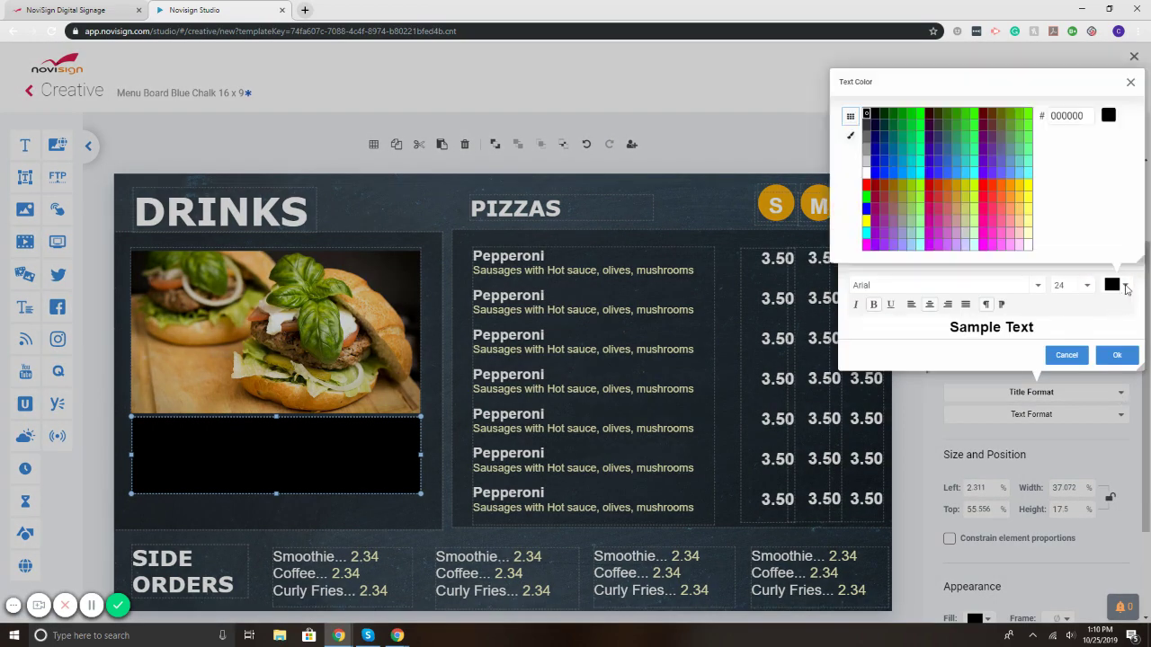
pyautogui.click(867, 173)
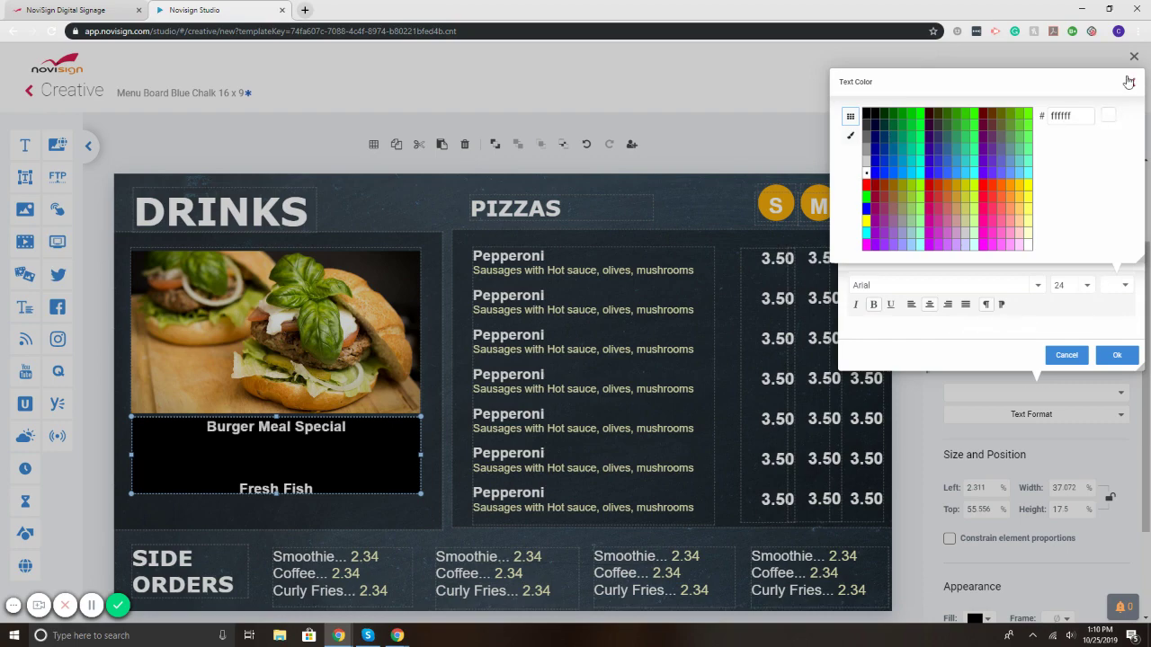
pyautogui.click(1129, 84)
pyautogui.click(1116, 355)
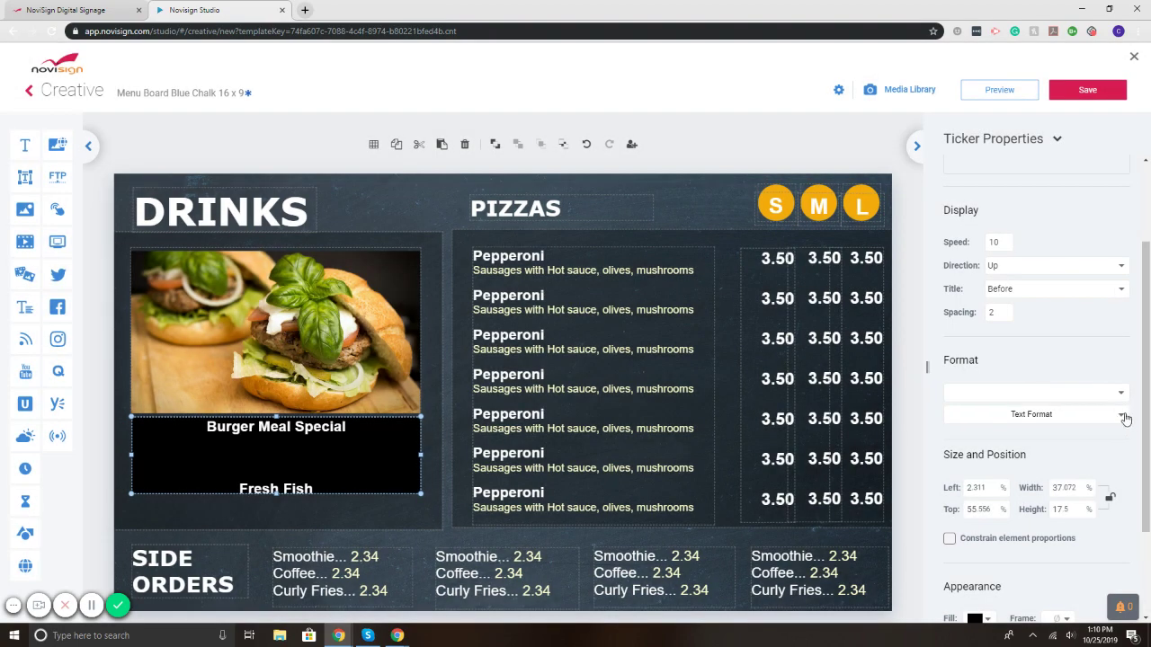
# Step: Set the ticker's item text colour to white in Text Format
pyautogui.click(1121, 415)
pyautogui.click(1125, 308)
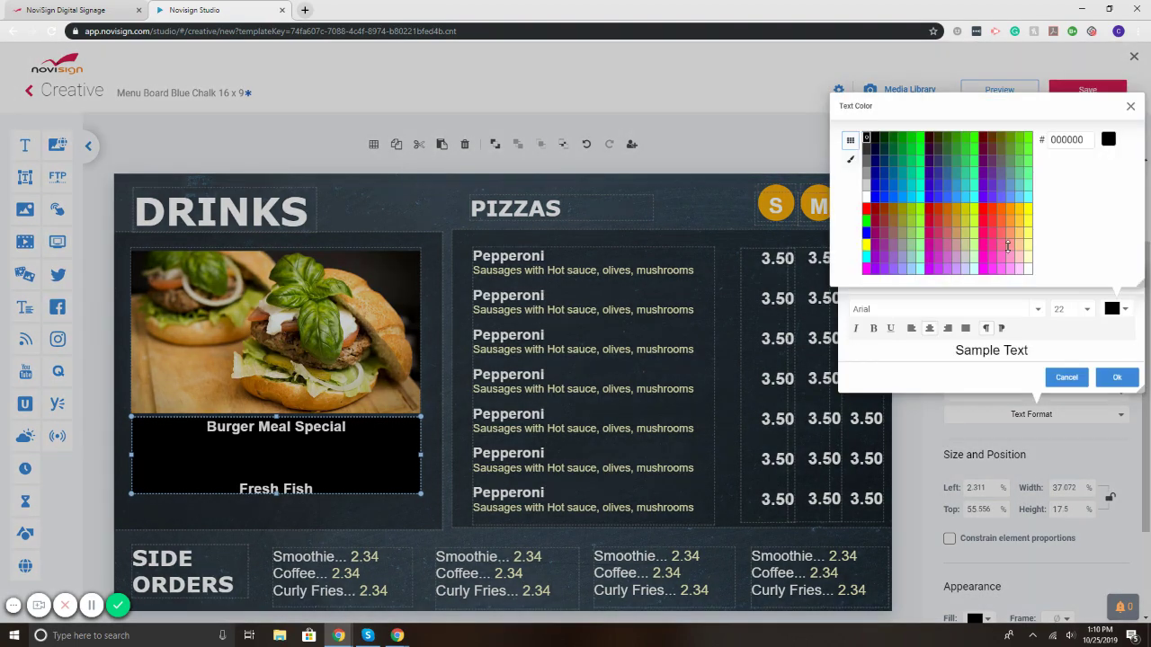
pyautogui.click(868, 199)
pyautogui.click(1130, 107)
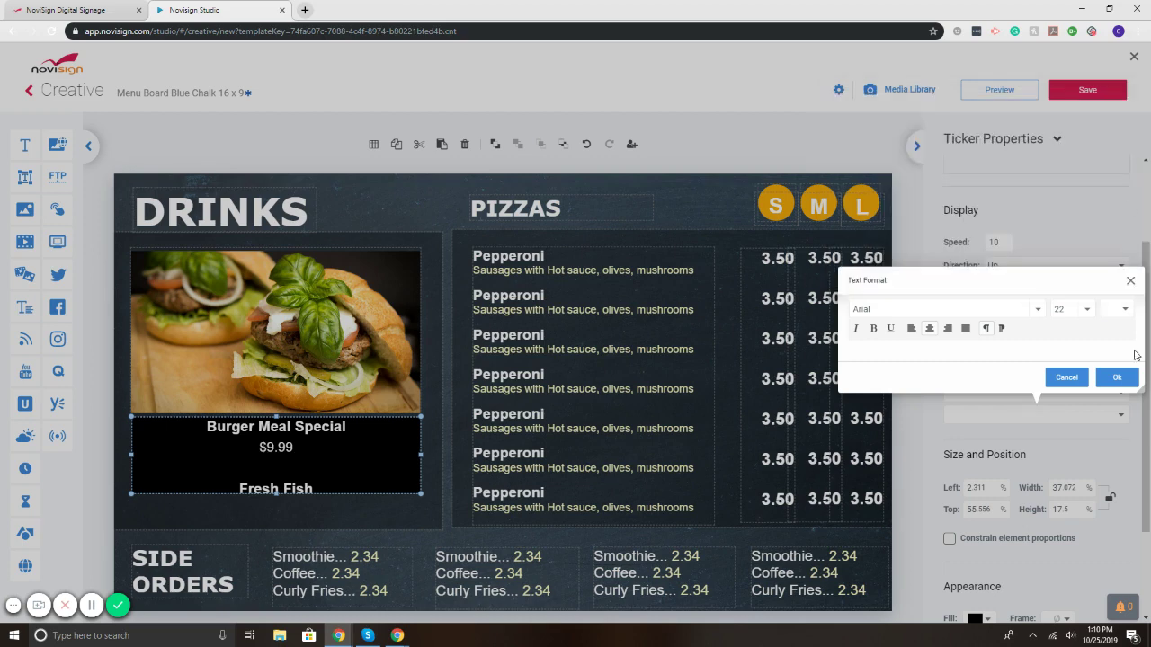
pyautogui.click(1118, 378)
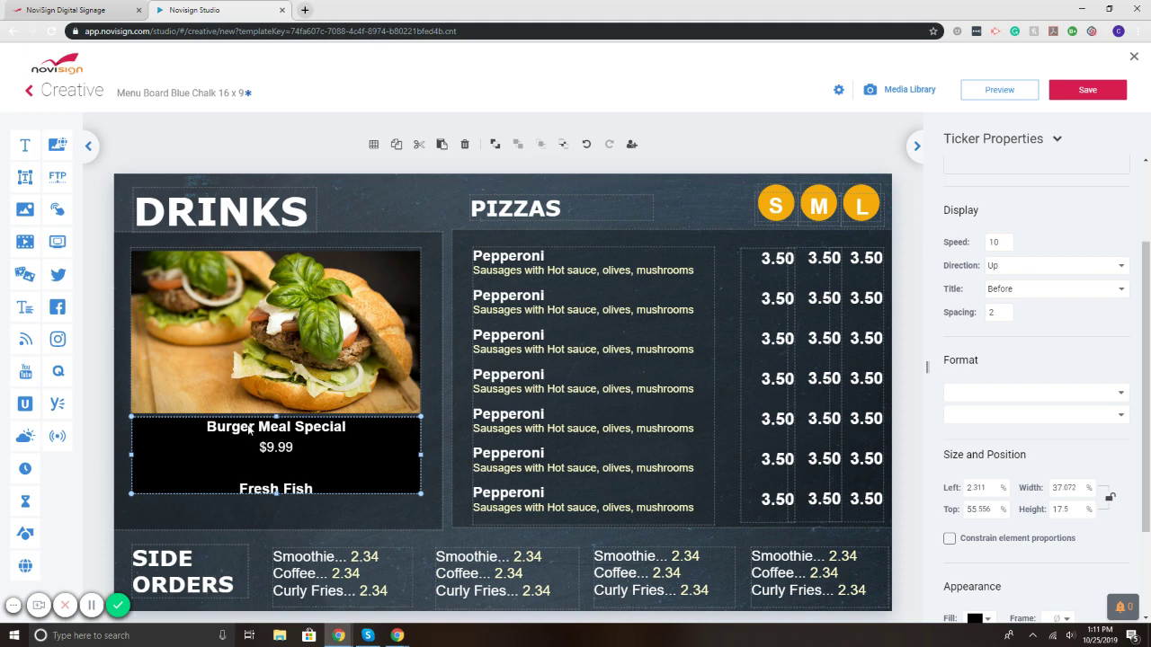
# Step: Change the top price in the first pizza-size column from 3.50 to 5.50
pyautogui.click(620, 469)
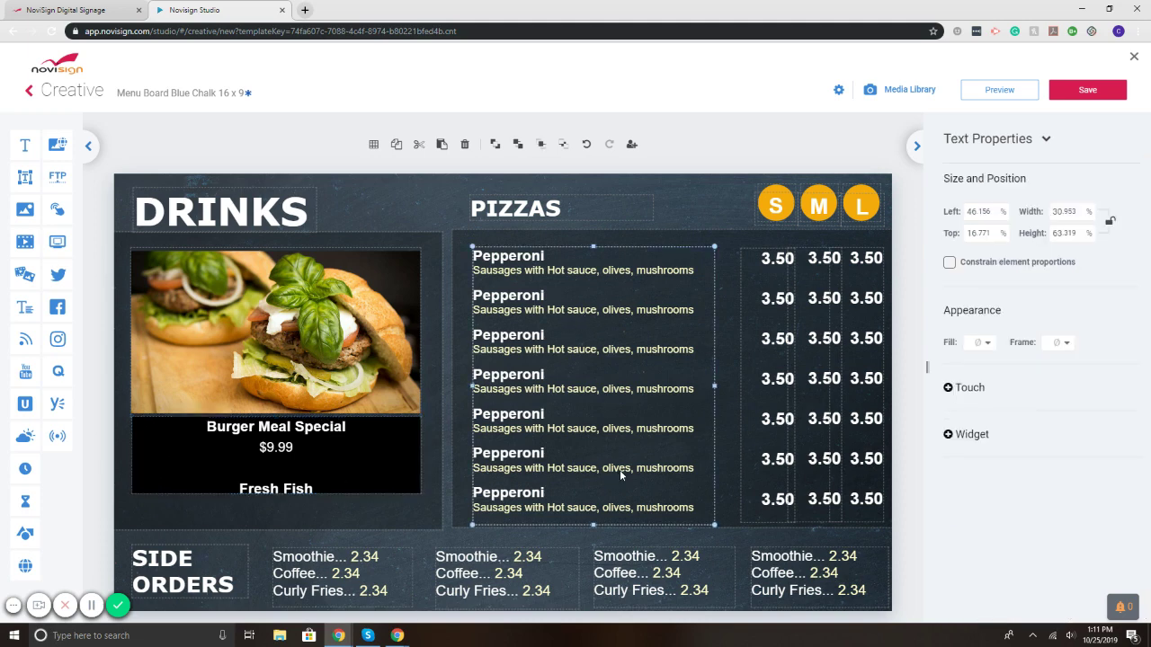
pyautogui.click(757, 278)
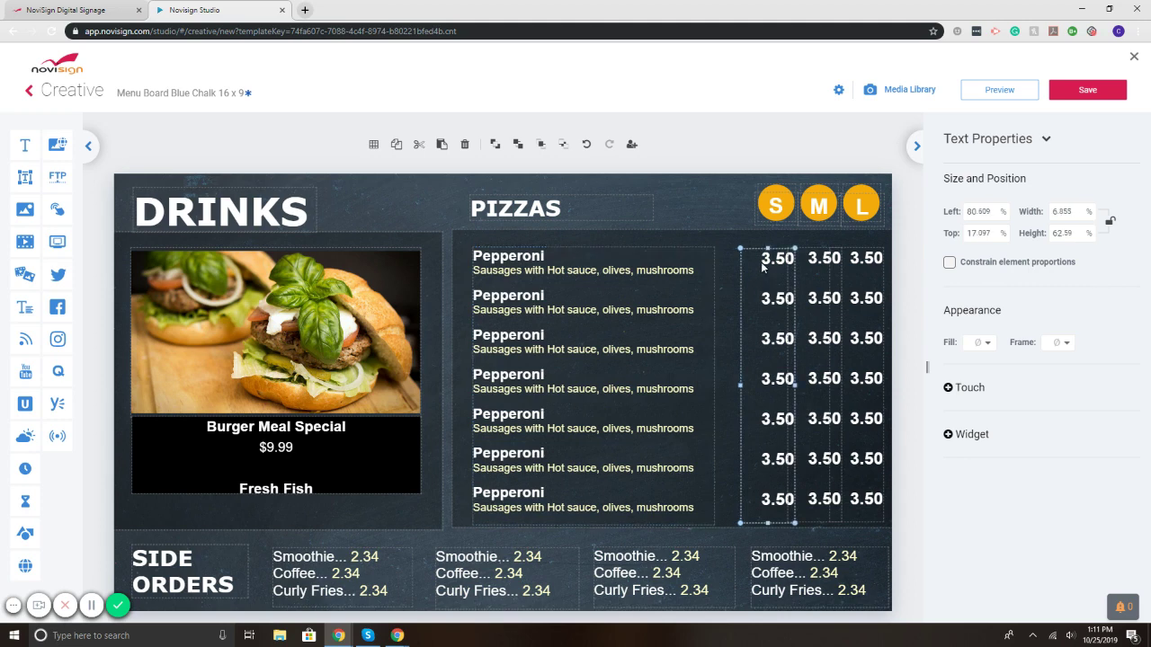
pyautogui.doubleClick(761, 261)
pyautogui.click(762, 262)
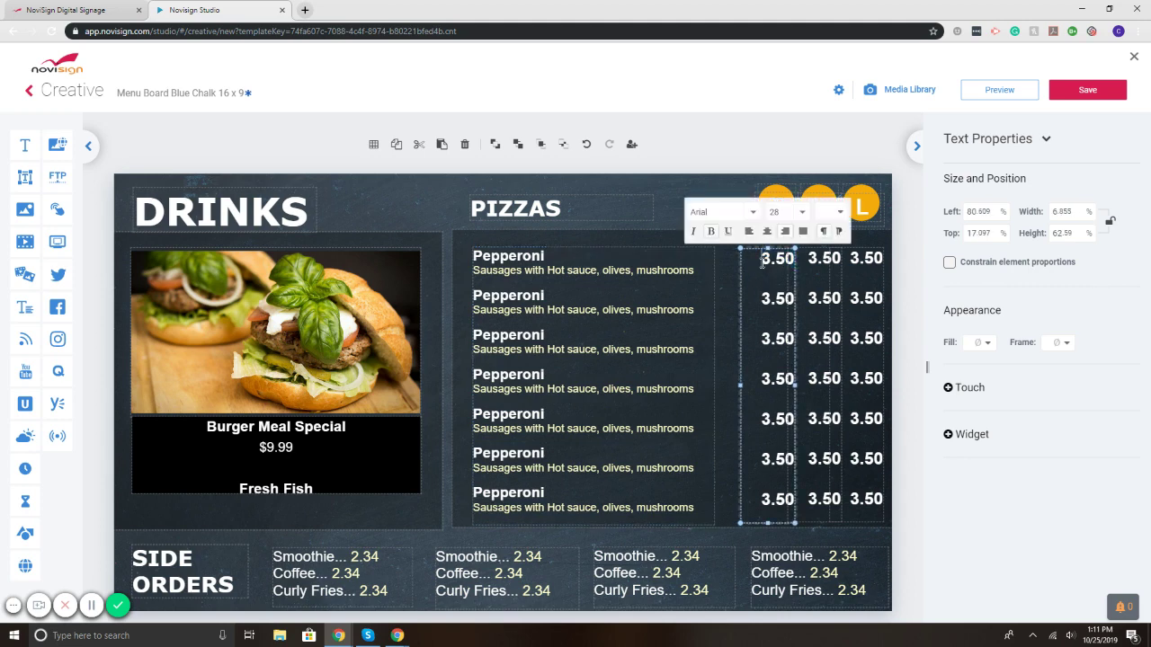
pyautogui.write('5')
pyautogui.click(820, 271)
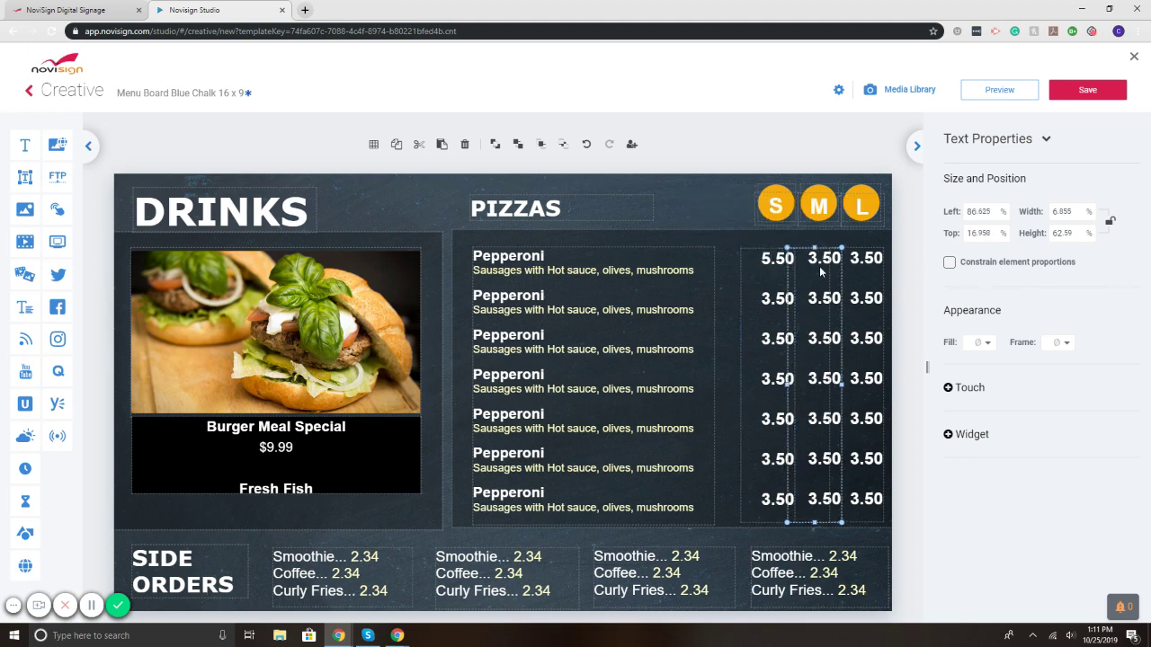
# Step: Relabel the S size circle as XL and preview the menu board full screen
pyautogui.click(778, 208)
pyautogui.doubleClick(775, 205)
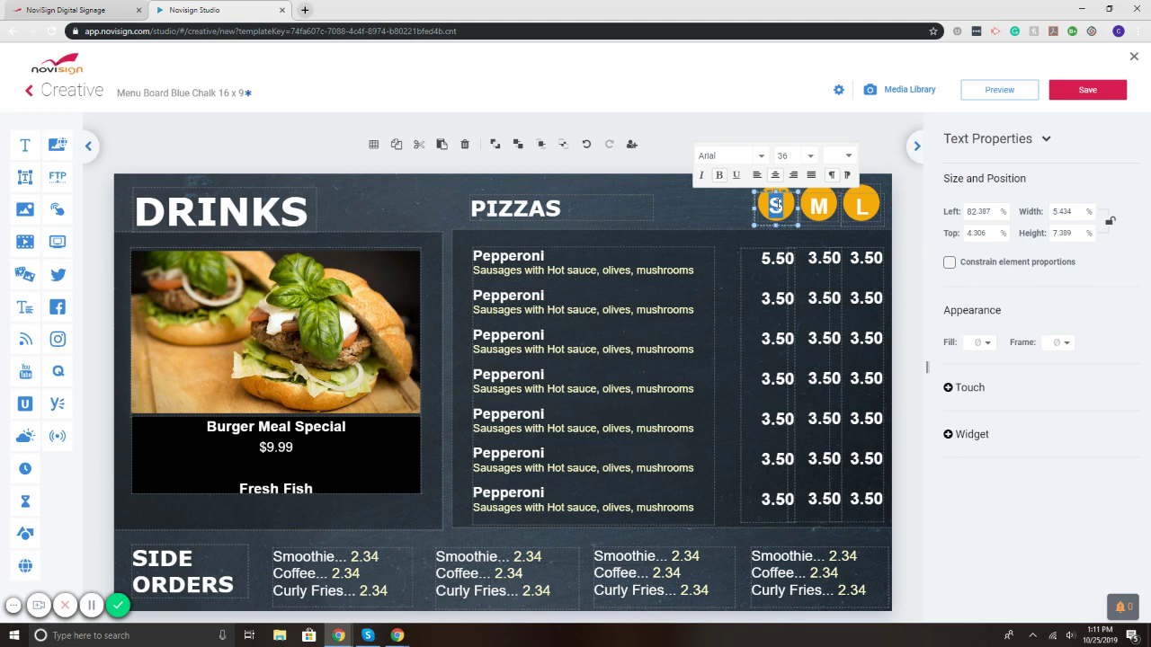
pyautogui.write('XL')
pyautogui.click(722, 207)
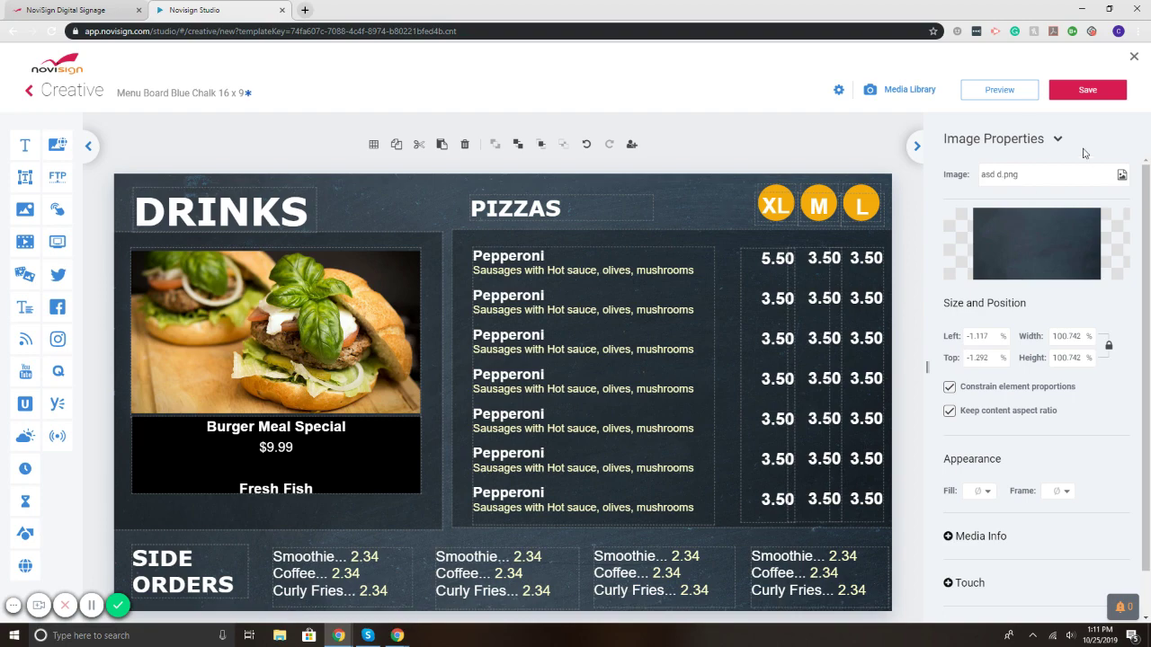
pyautogui.click(988, 89)
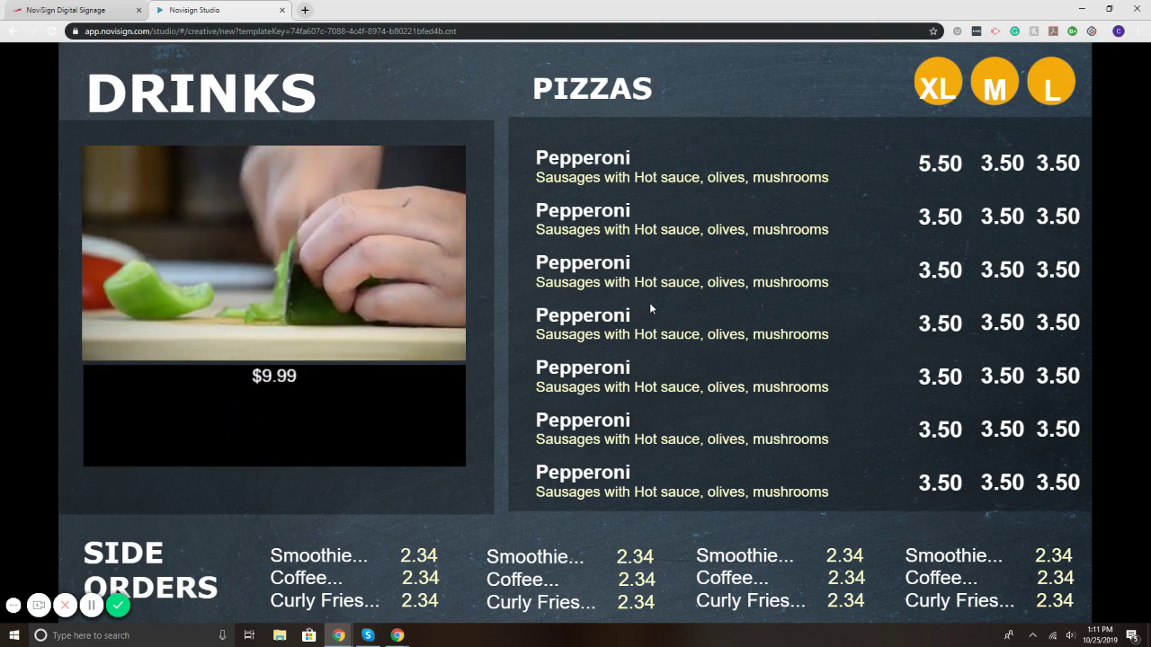
# Step: Exit the preview and close the menu board without saving changes
pyautogui.click(1124, 72)
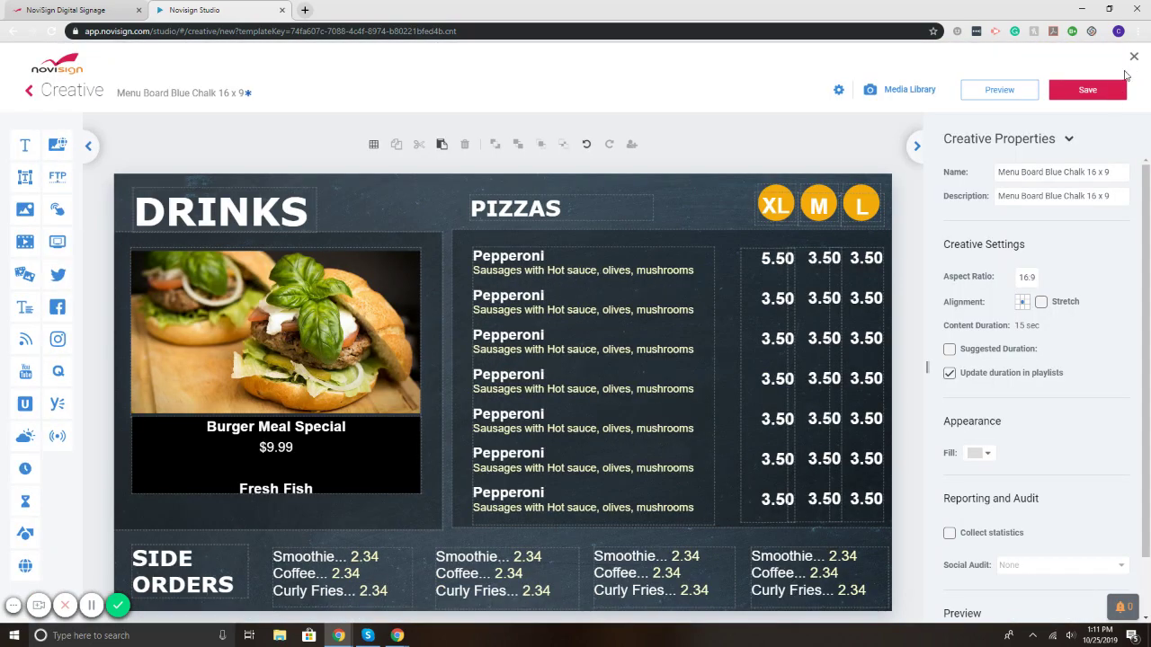
pyautogui.click(1134, 56)
pyautogui.click(663, 365)
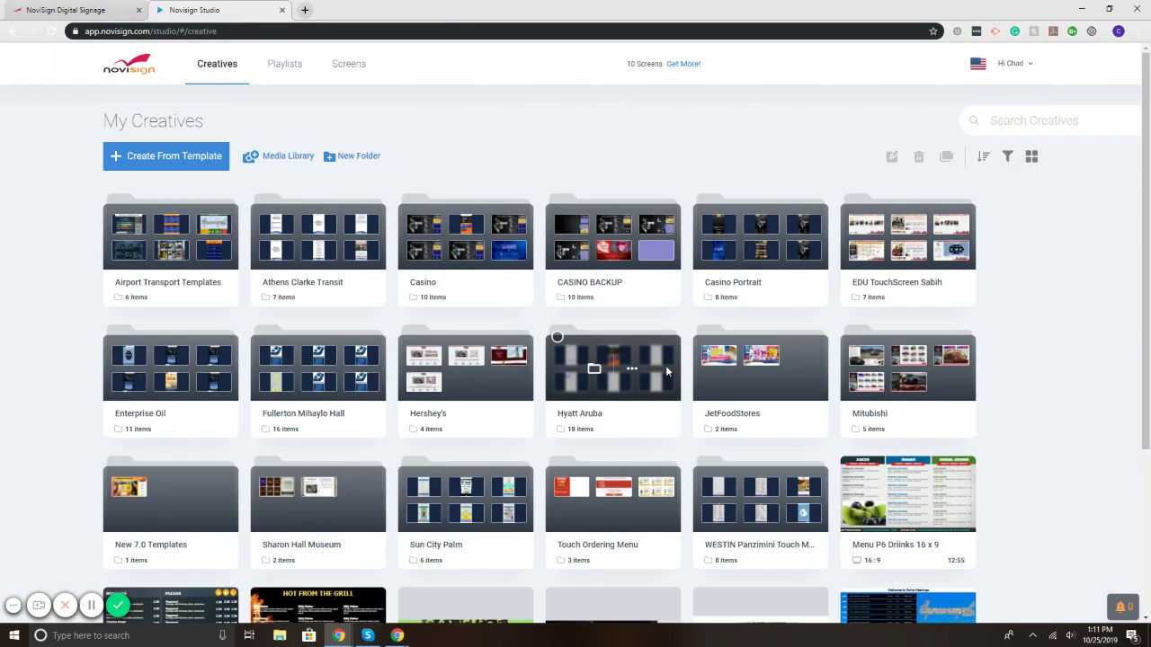
# Step: Create a new creative from a Blank Page, filtering the templates to Menu Boards
pyautogui.click(128, 157)
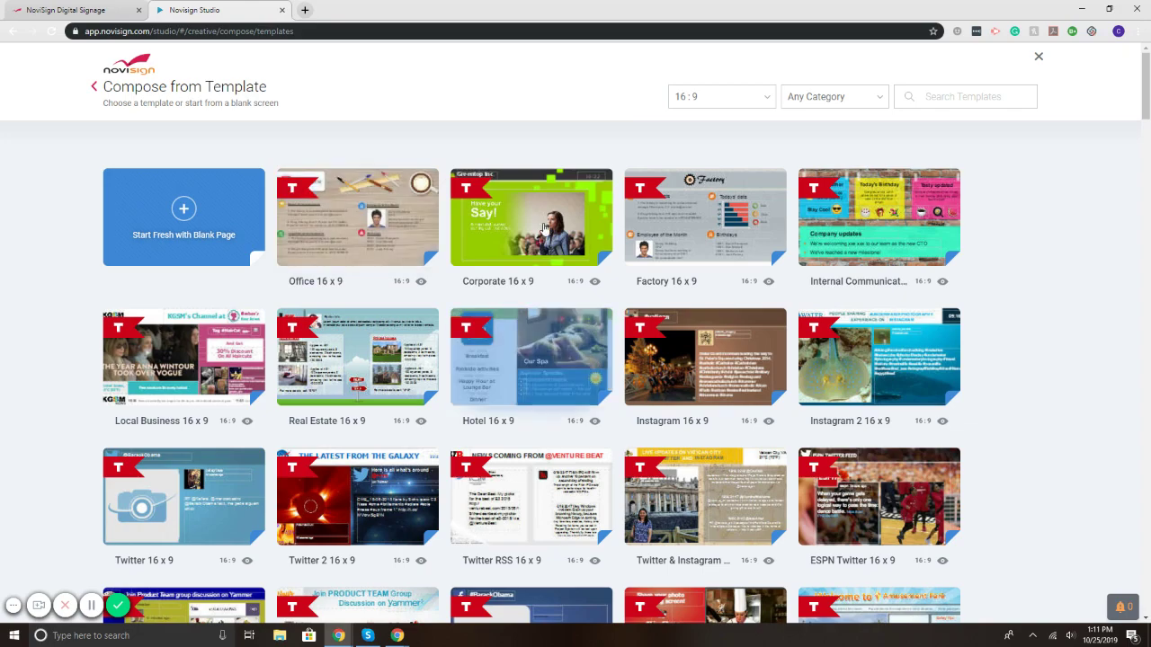
pyautogui.click(831, 101)
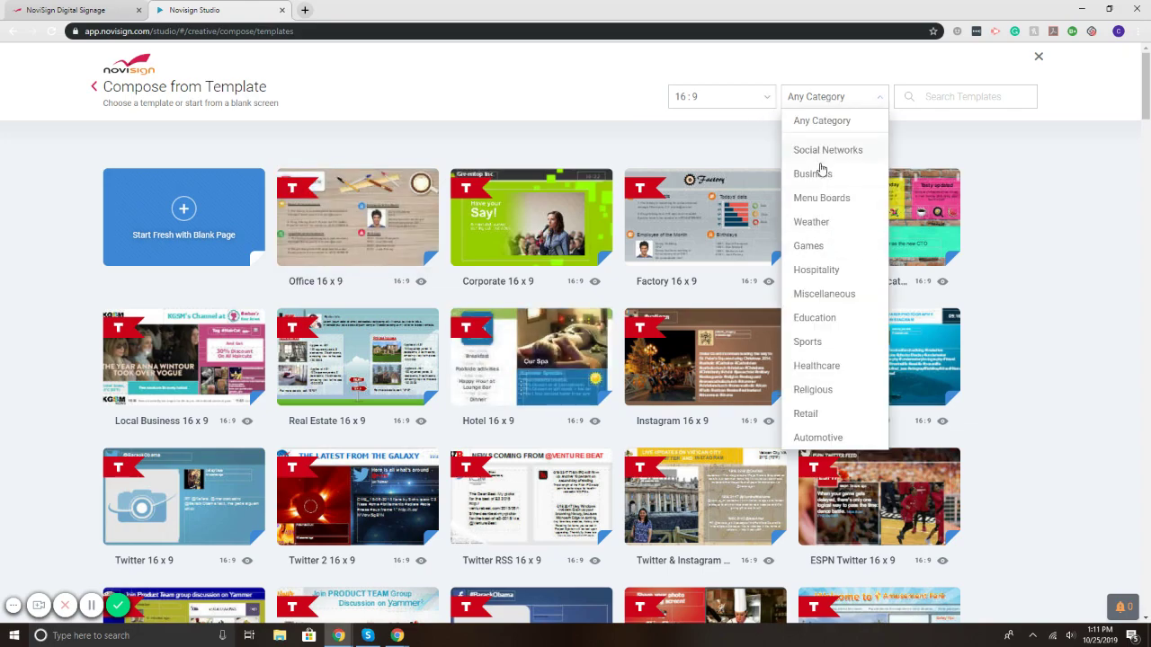
pyautogui.click(821, 198)
pyautogui.scroll(-8, 619, 437)
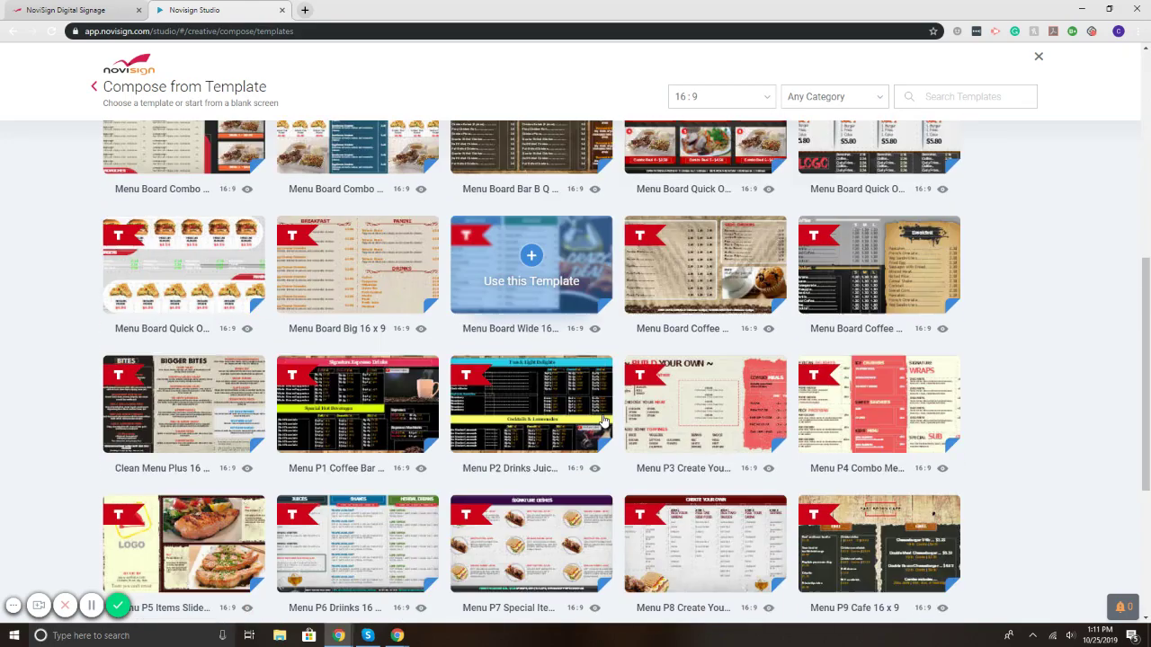
pyautogui.scroll(-2, 602, 420)
pyautogui.scroll(11, 602, 419)
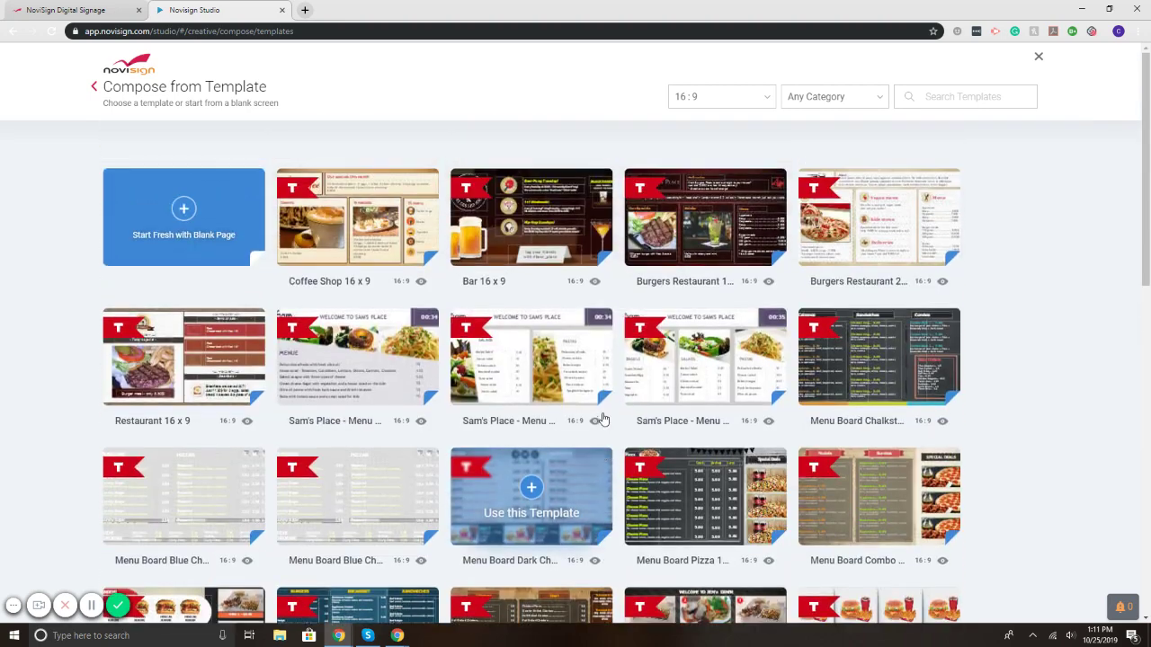
pyautogui.click(184, 213)
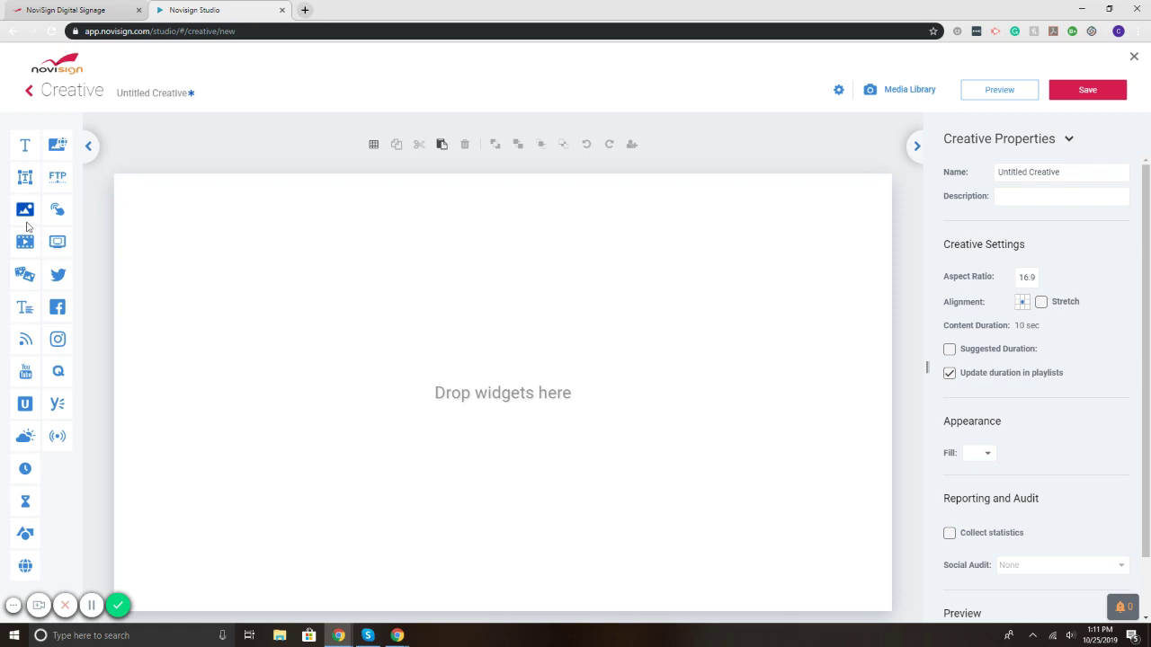
# Step: Insert the Mexican food image (searched 'mexi') and stretch it from the top-left corner to fill the canvas
pyautogui.moveTo(25, 208); pyautogui.dragTo(454, 328)
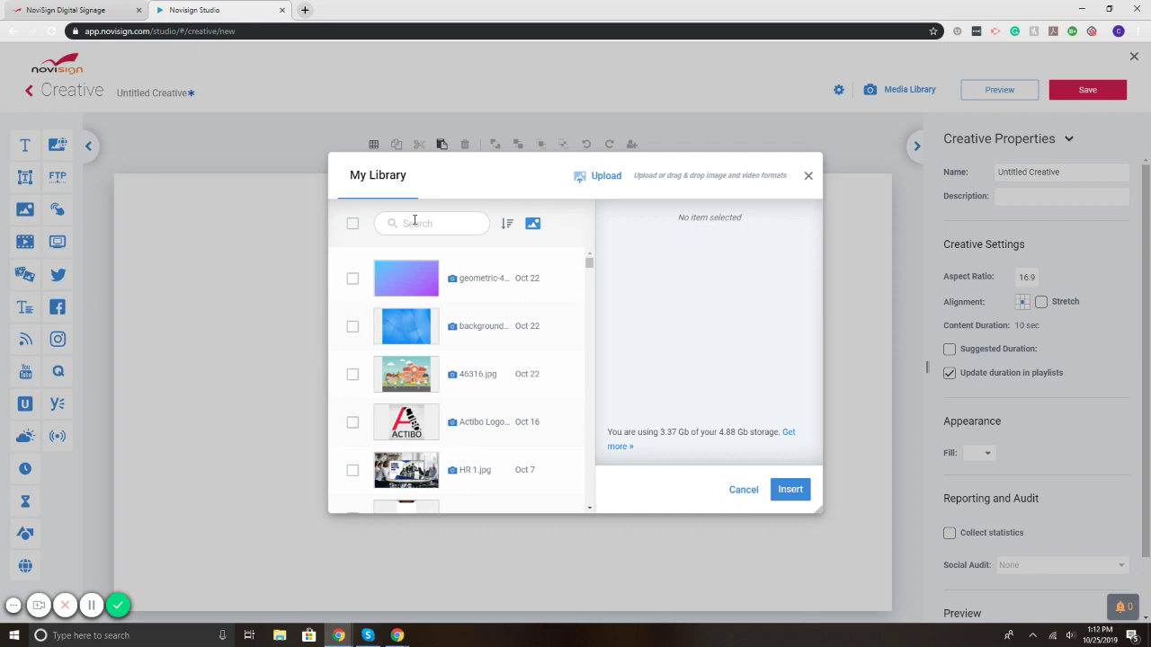
pyautogui.write('mexi')
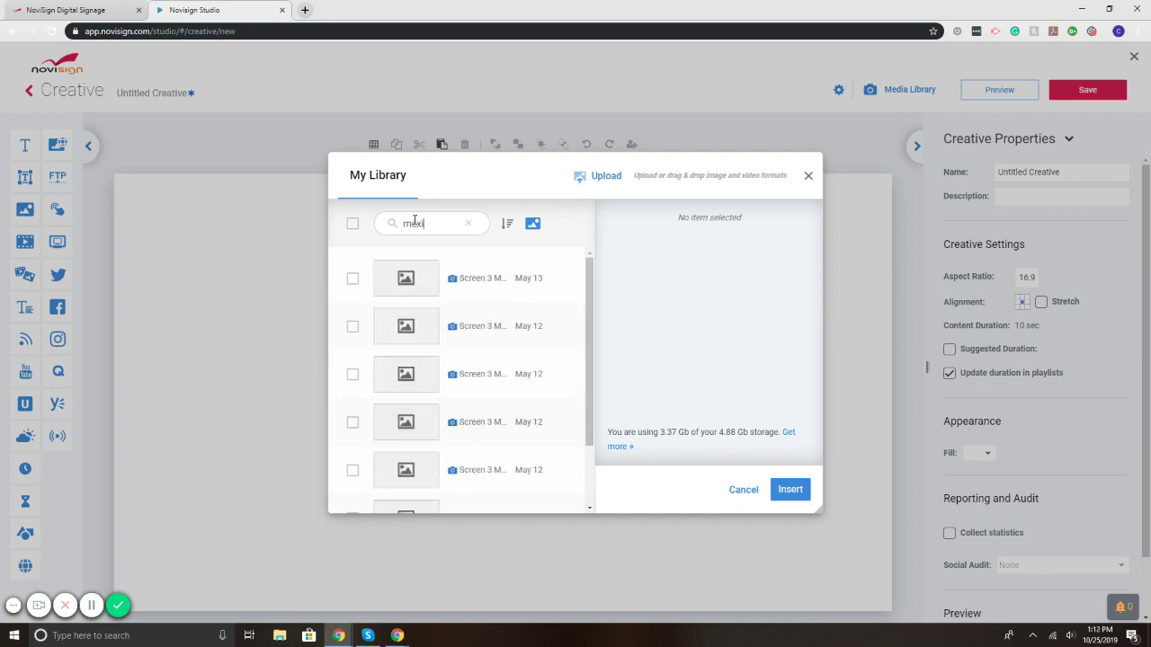
pyautogui.scroll(-3, 405, 404)
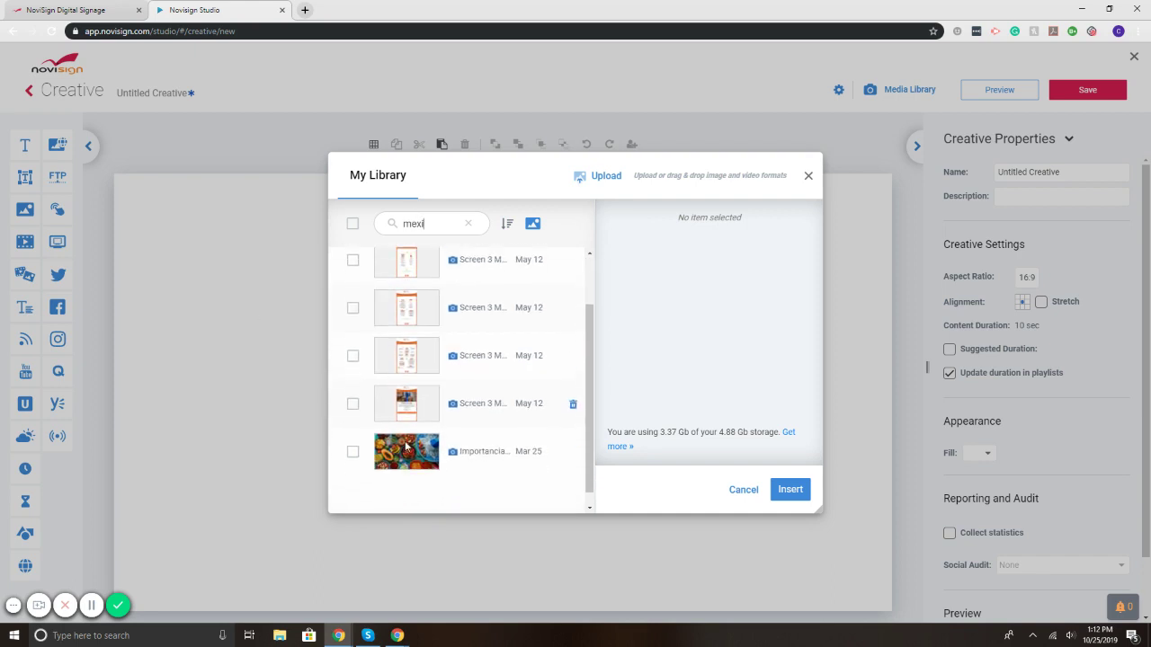
pyautogui.click(401, 450)
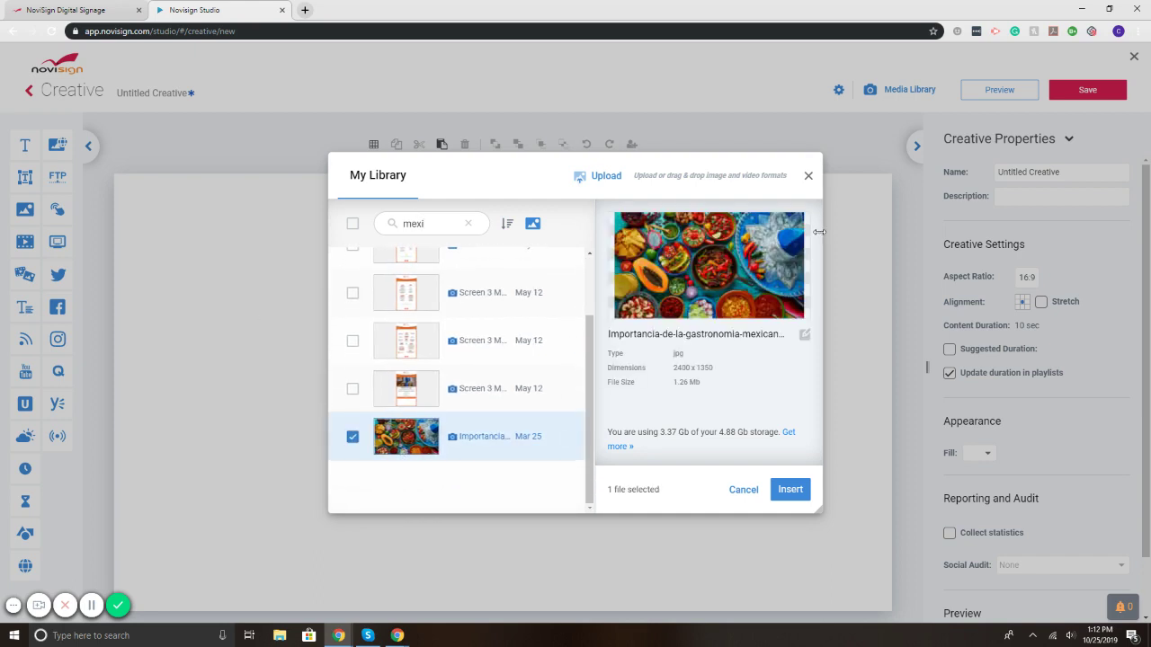
pyautogui.click(790, 489)
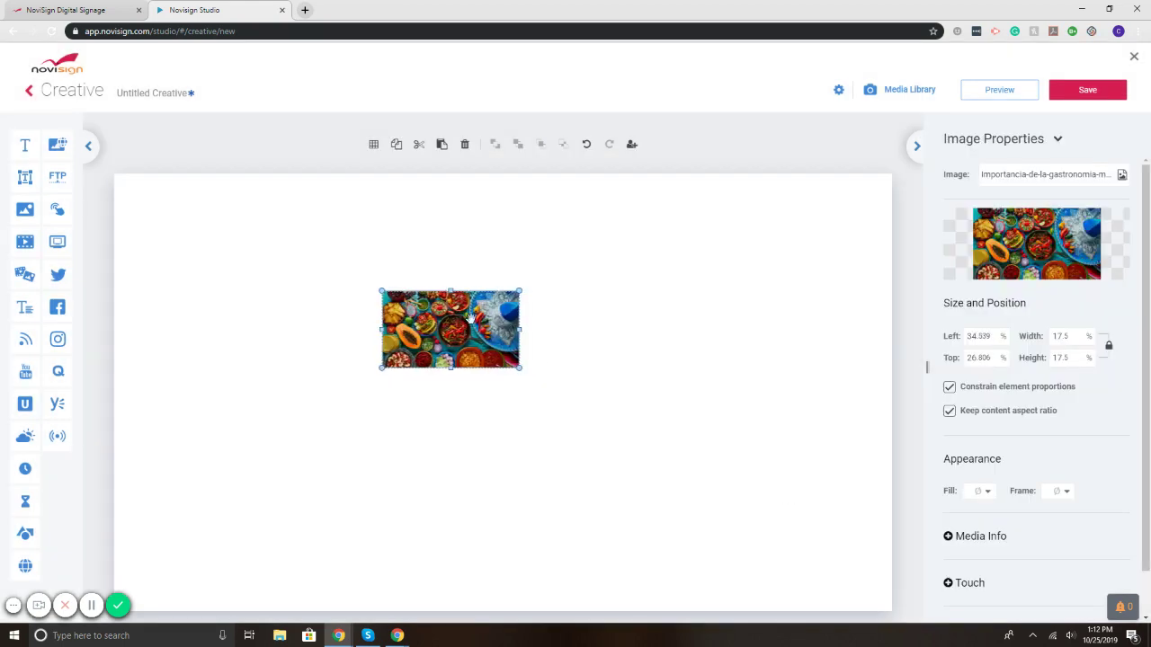
pyautogui.moveTo(498, 324); pyautogui.dragTo(218, 206)
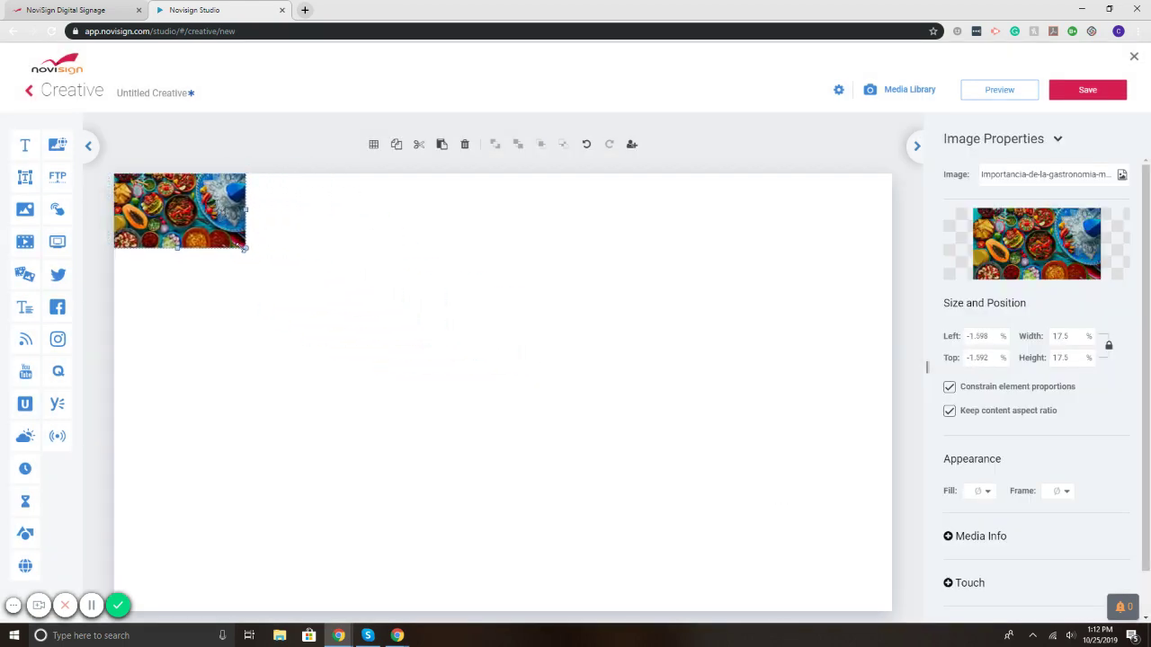
pyautogui.moveTo(244, 249); pyautogui.dragTo(902, 618)
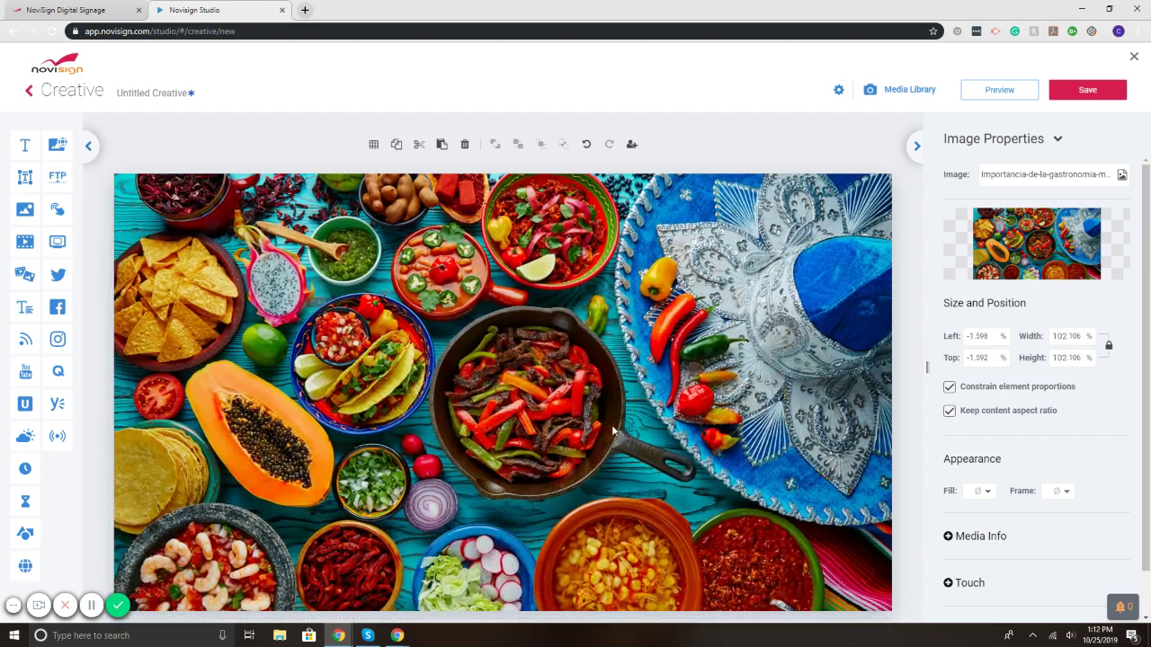
pyautogui.click(226, 133)
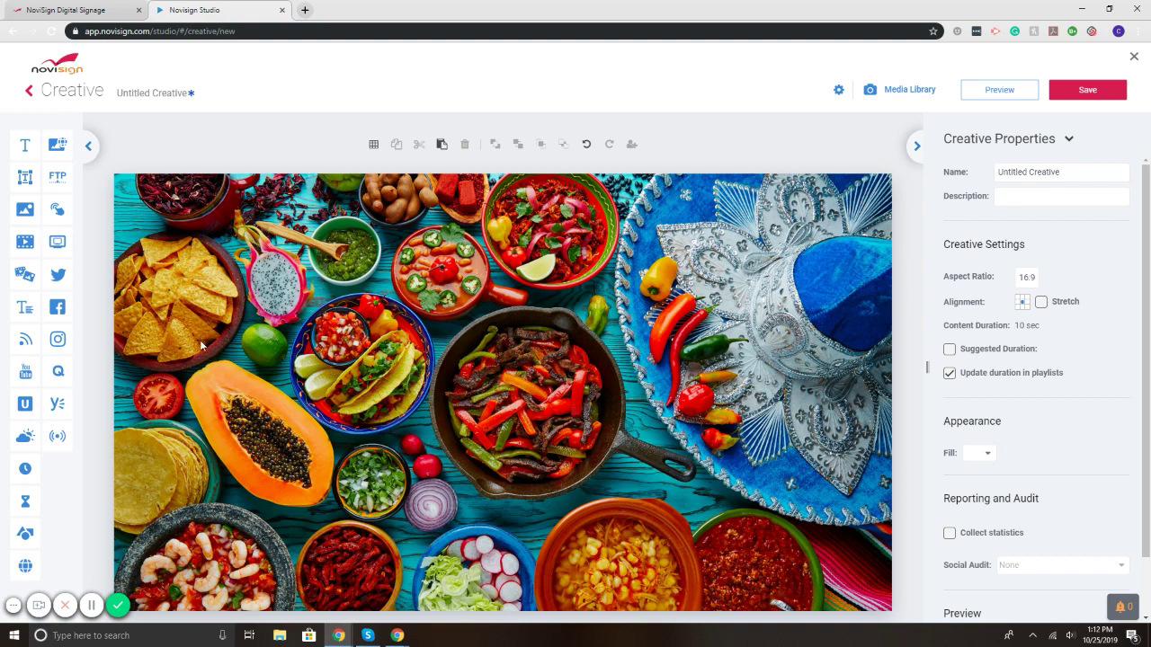
# Step: Stretch a box shape over the whole canvas with a black fill at about 40% opacity
pyautogui.moveTo(25, 534); pyautogui.dragTo(171, 207)
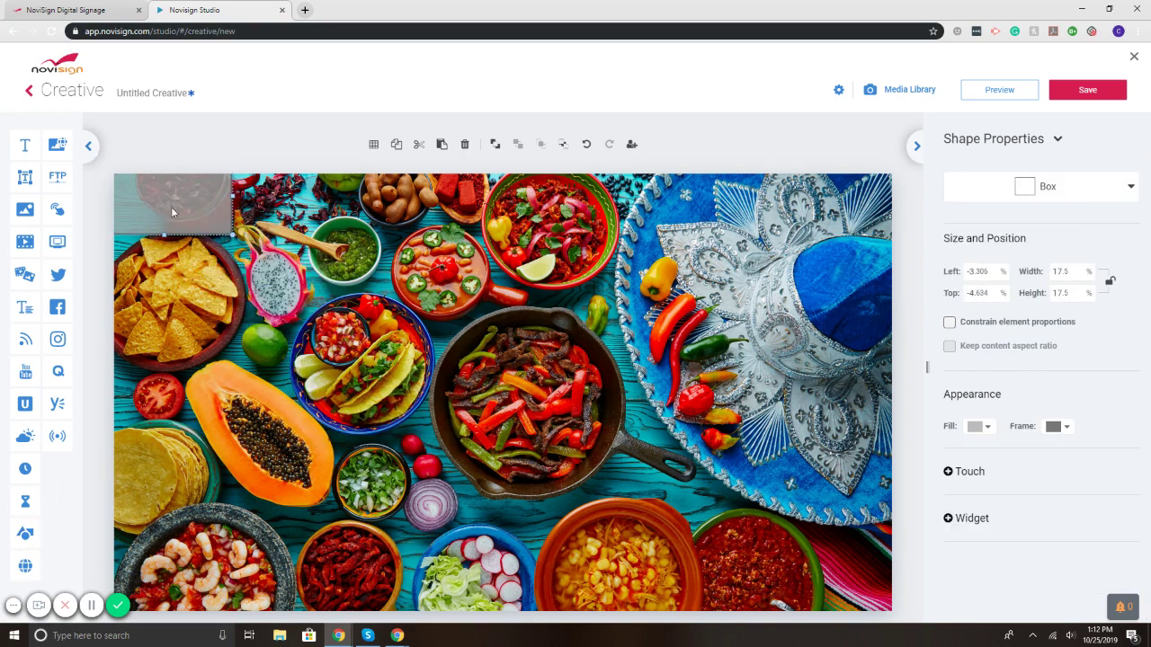
pyautogui.moveTo(232, 235); pyautogui.dragTo(931, 623)
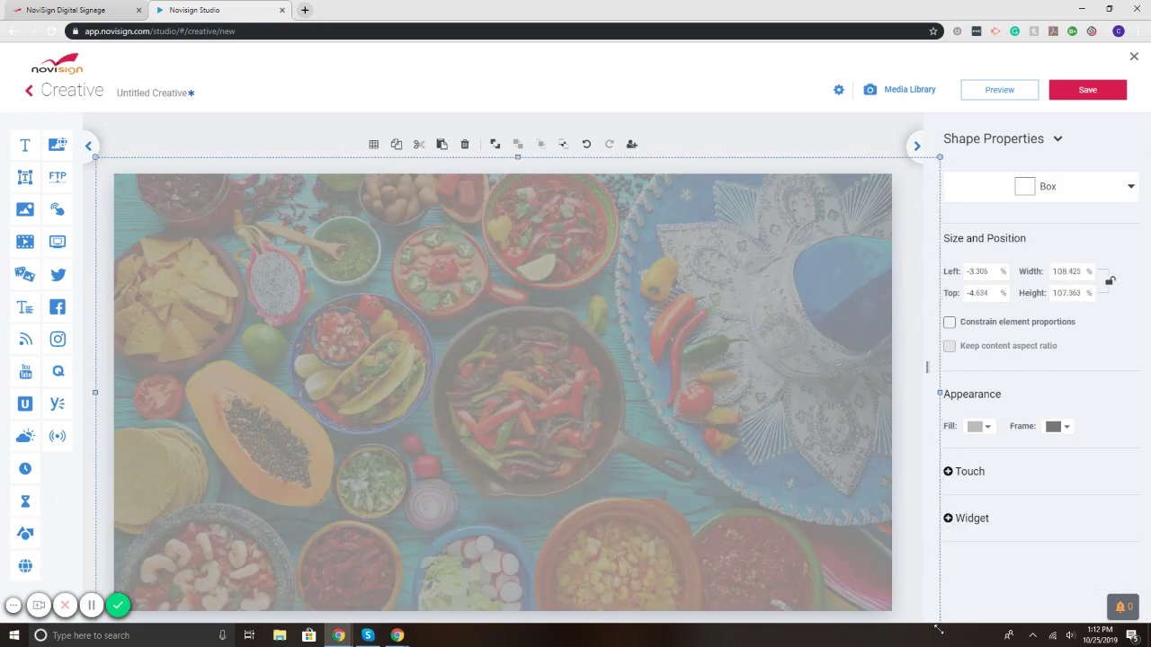
pyautogui.click(992, 434)
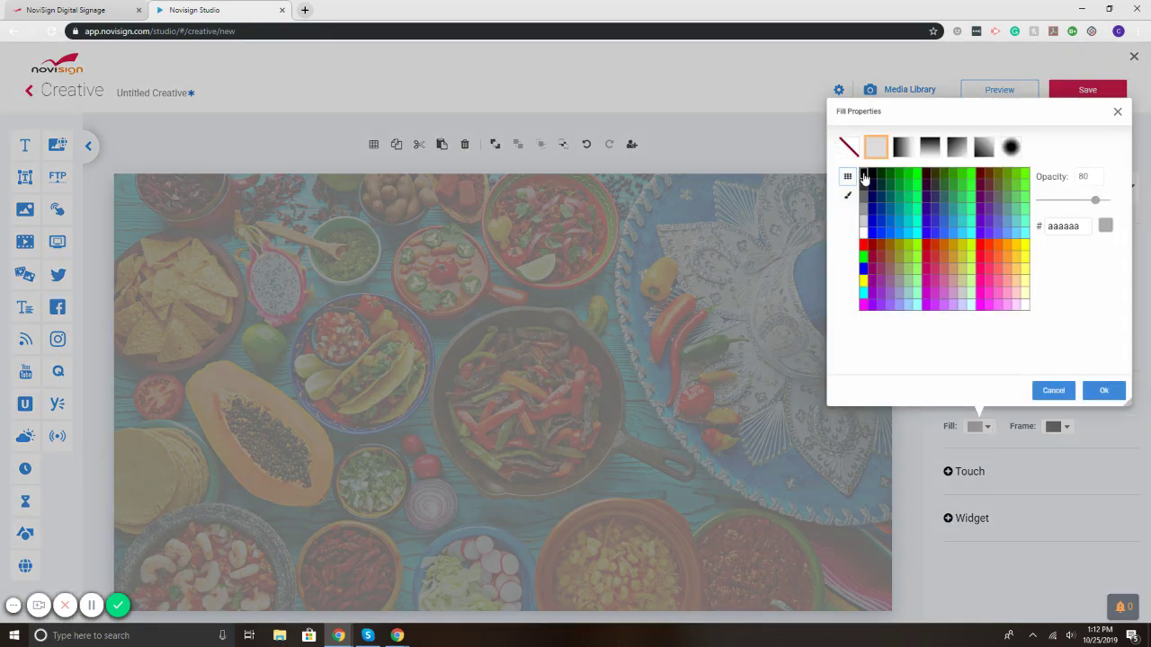
pyautogui.click(863, 173)
pyautogui.moveTo(1095, 200); pyautogui.dragTo(1066, 199)
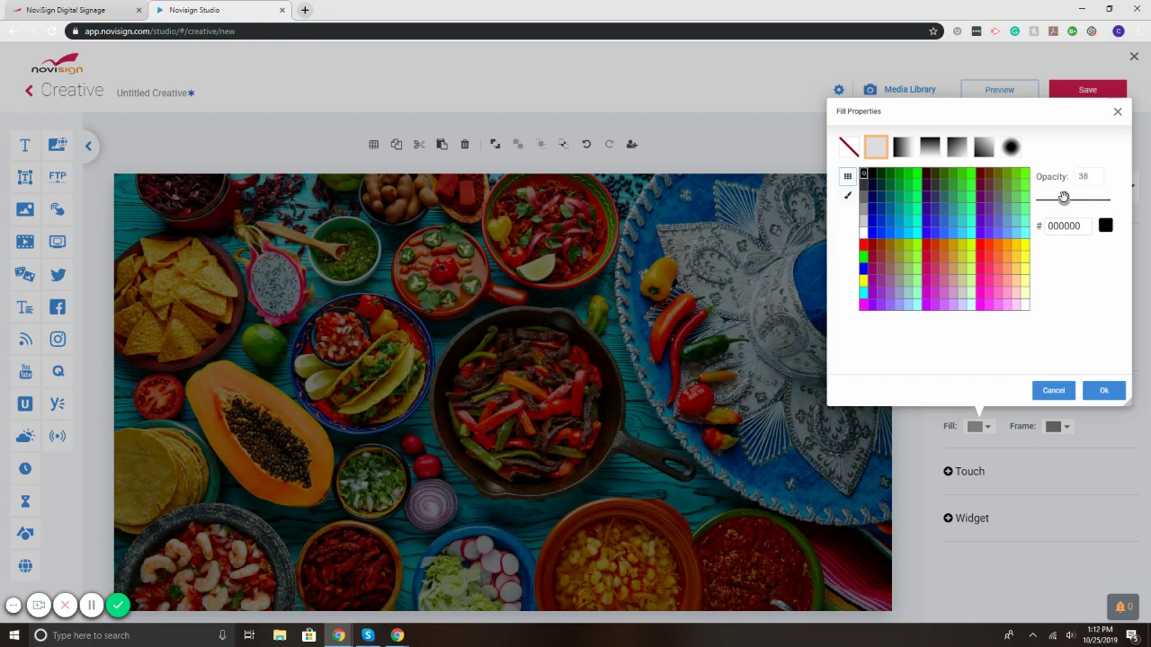
pyautogui.click(1104, 390)
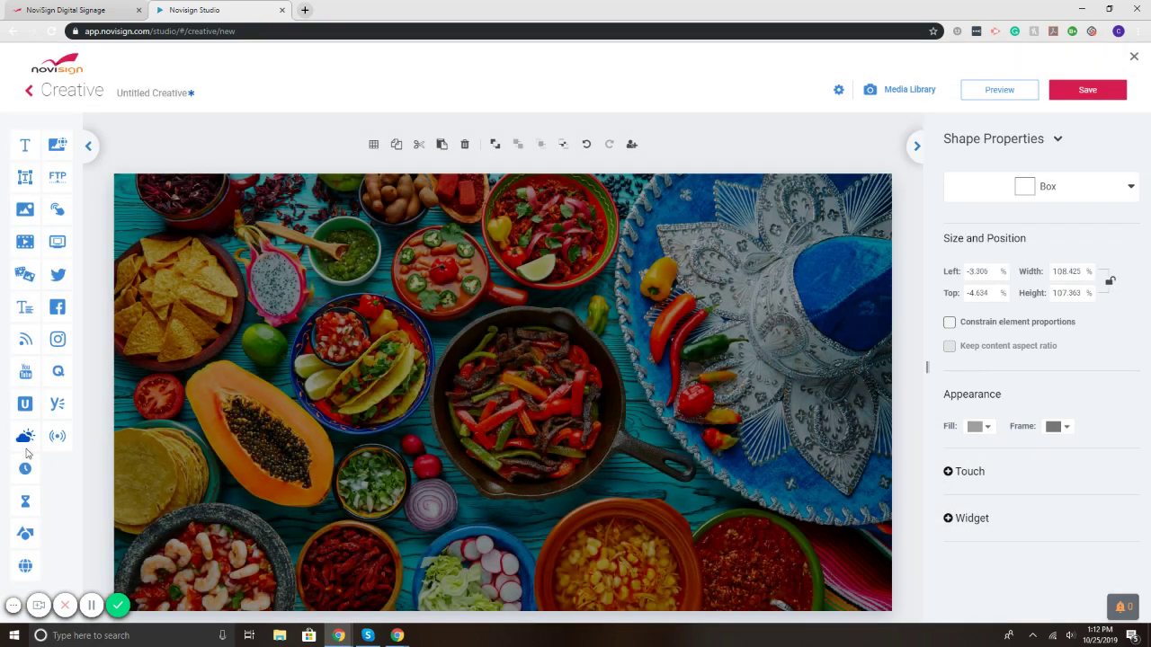
pyautogui.click(198, 152)
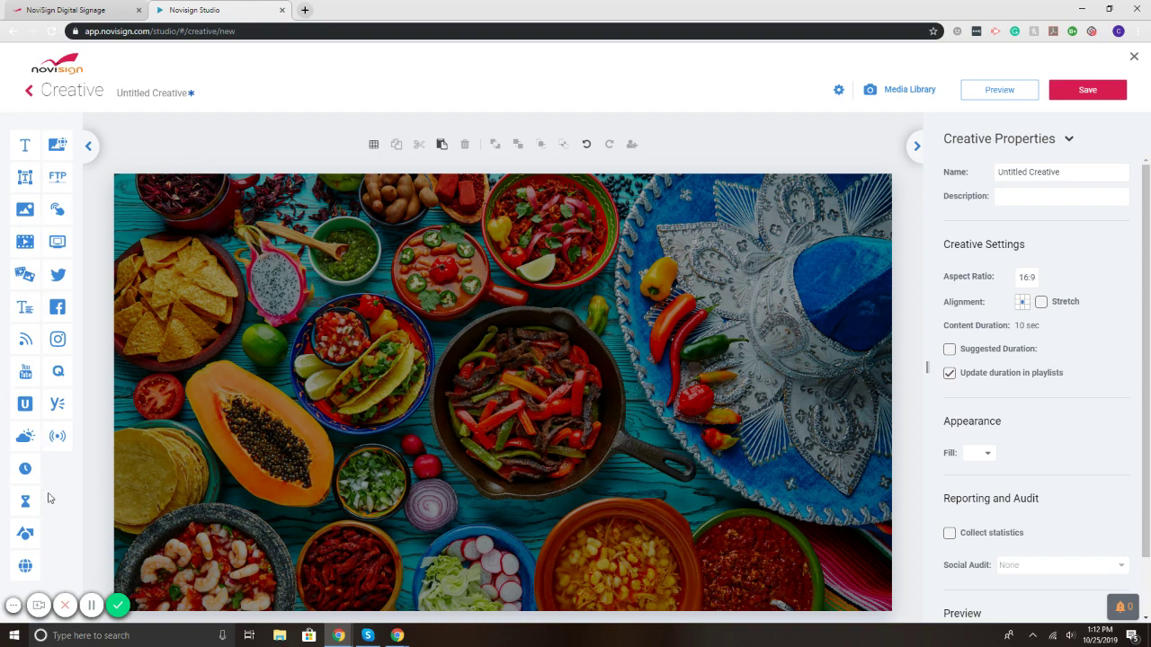
# Step: Draw a box and stretch it into a tall column reaching the canvas top
pyautogui.moveTo(25, 533); pyautogui.dragTo(175, 218)
pyautogui.moveTo(272, 241); pyautogui.dragTo(376, 241)
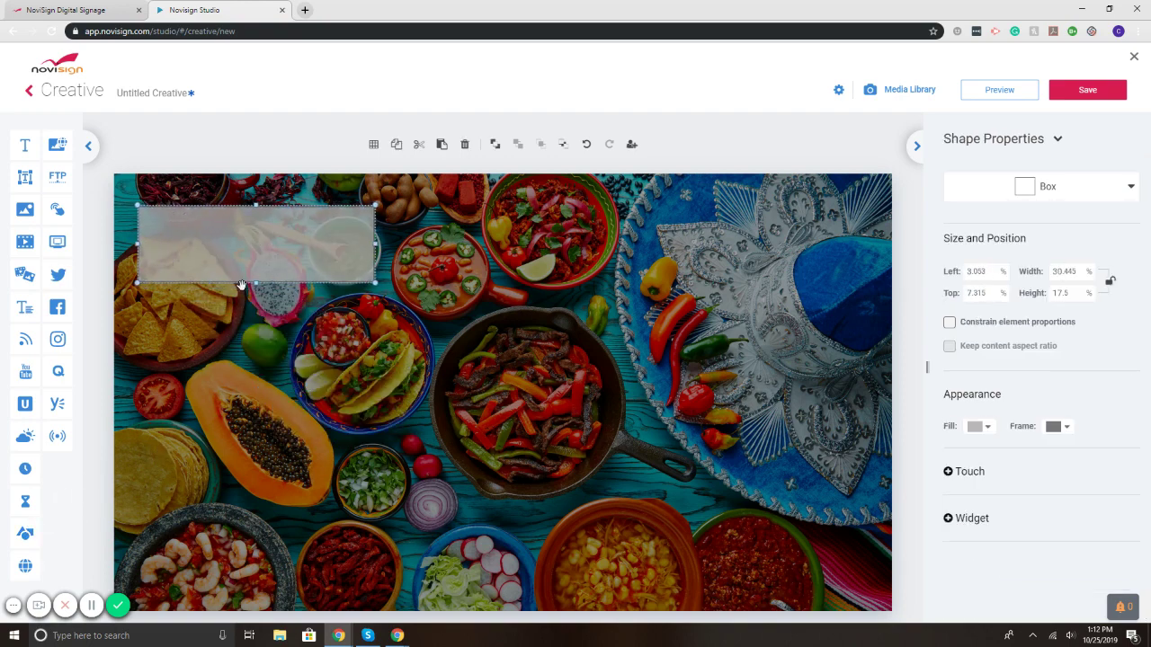
pyautogui.moveTo(256, 283); pyautogui.dragTo(248, 602)
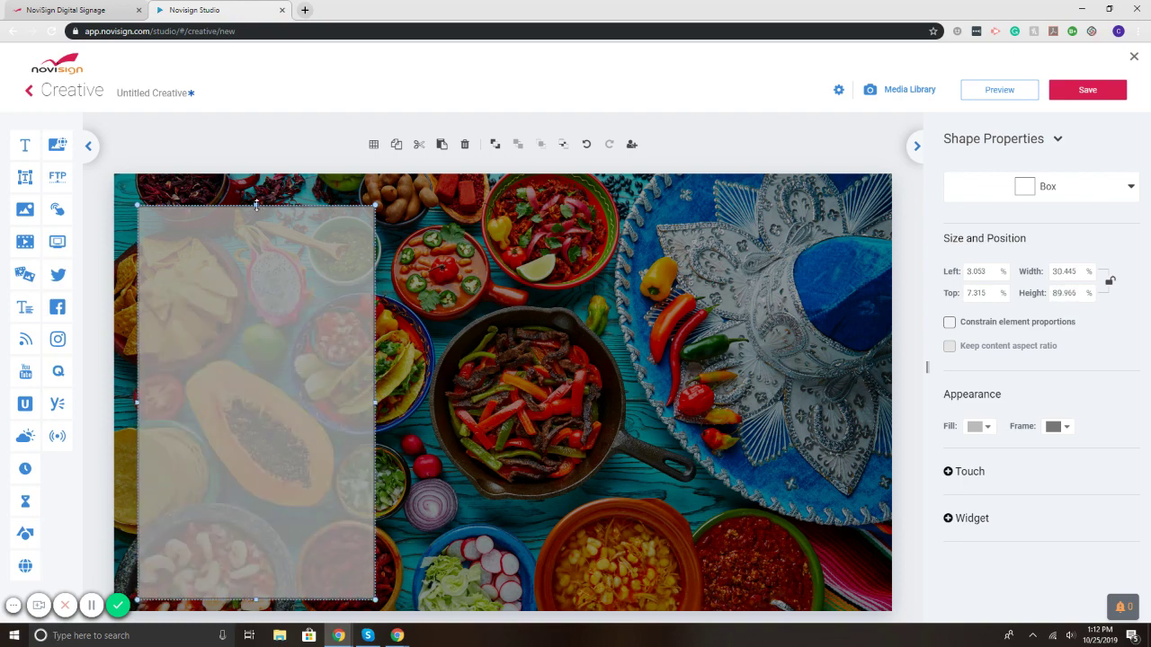
pyautogui.moveTo(257, 207); pyautogui.dragTo(255, 182)
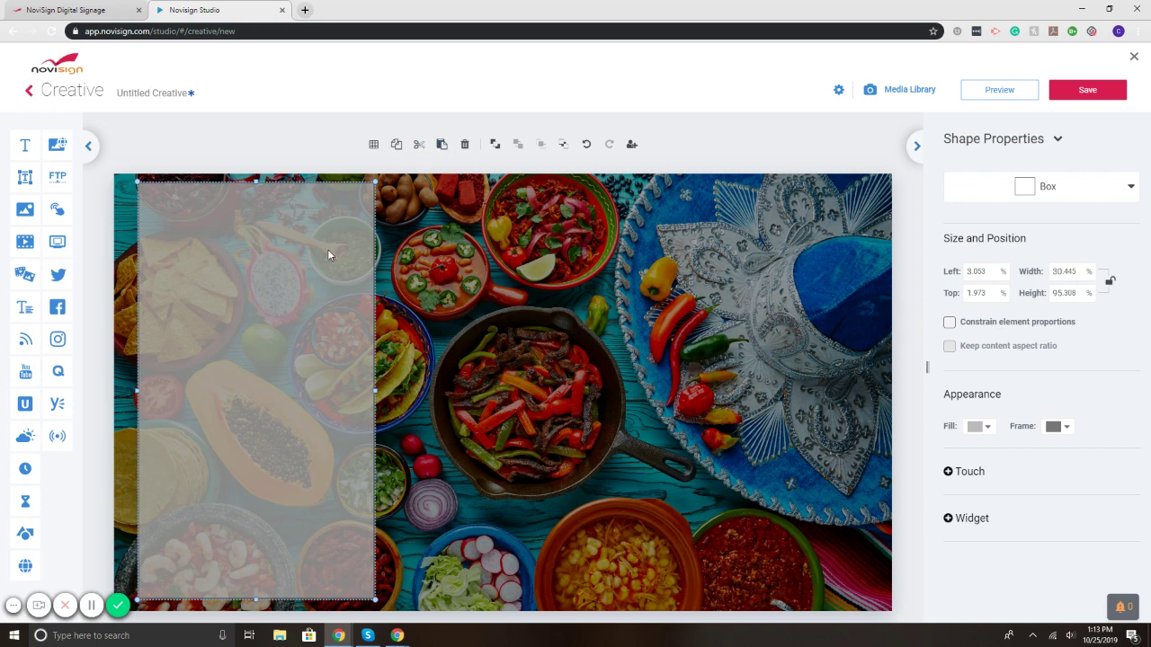
# Step: Narrow the left column and paste two copies into the middle and right positions
pyautogui.click(398, 151)
pyautogui.click(440, 149)
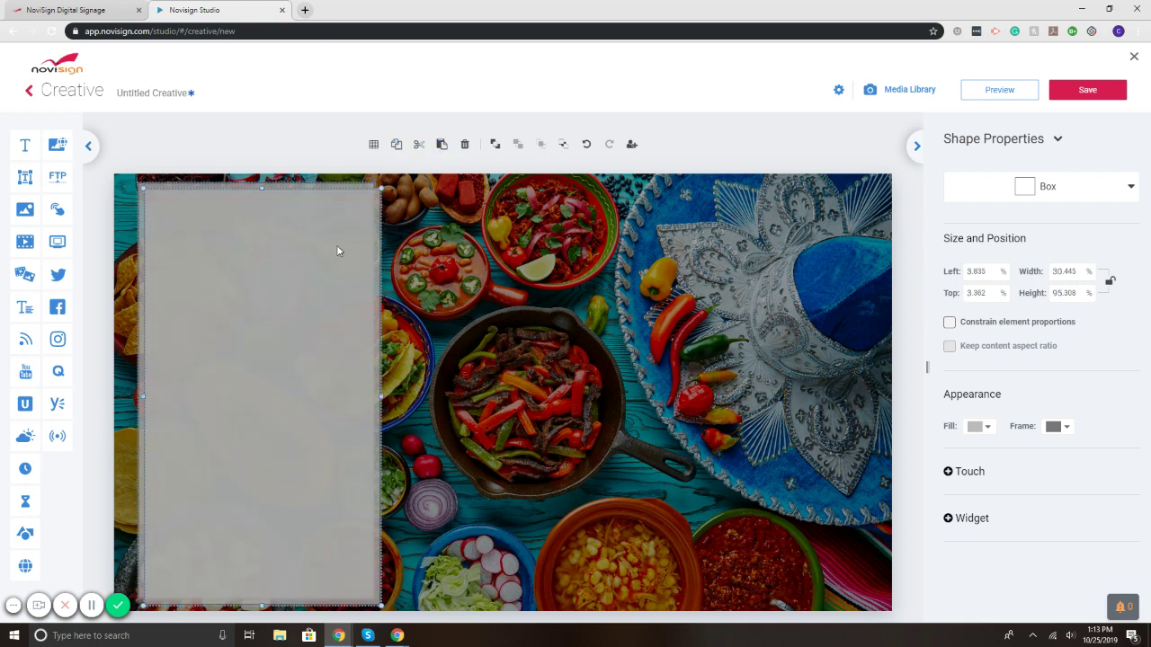
pyautogui.moveTo(336, 249); pyautogui.dragTo(552, 285)
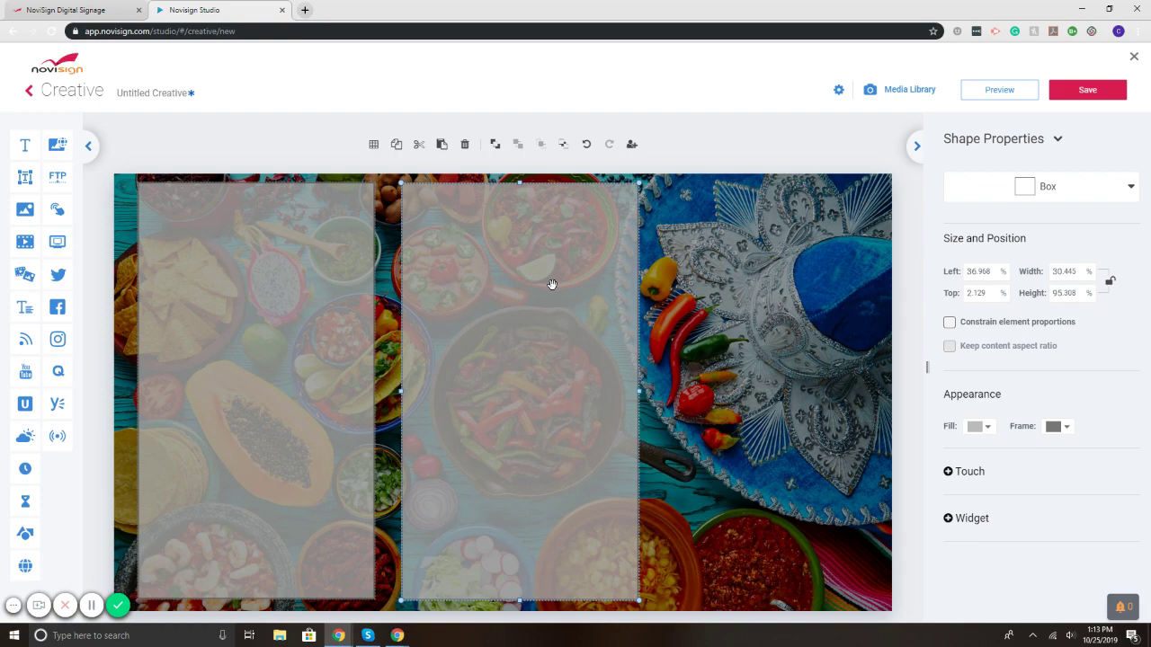
pyautogui.click(419, 147)
pyautogui.click(364, 328)
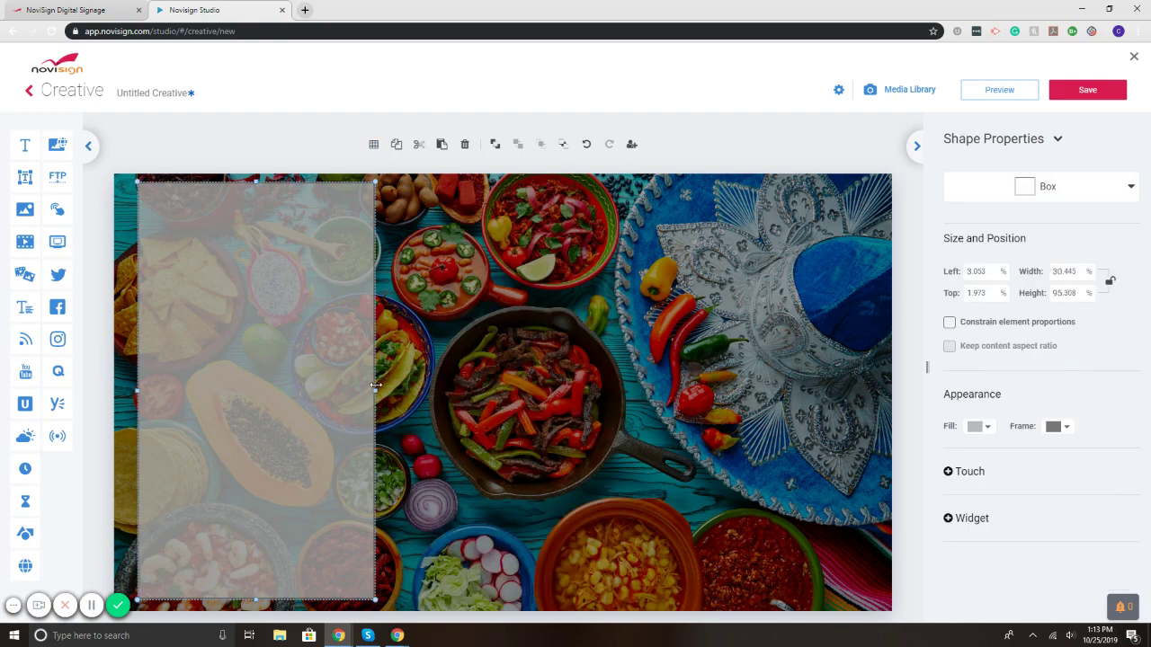
pyautogui.moveTo(376, 385); pyautogui.dragTo(346, 385)
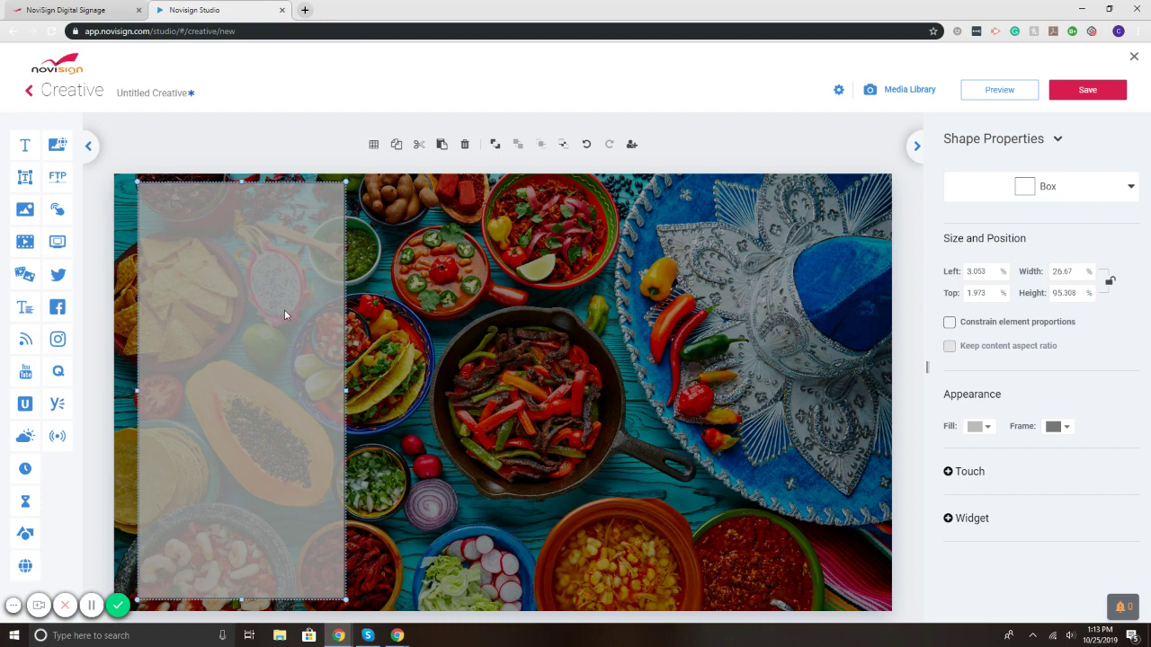
pyautogui.hotkey('ctrl', 'v')
pyautogui.moveTo(300, 332); pyautogui.dragTo(531, 323)
pyautogui.hotkey('ctrl', 'v')
pyautogui.moveTo(243, 332); pyautogui.dragTo(726, 327)
# Step: Turn on the 9 X 16 grid and nudge the three columns into even spacing
pyautogui.click(333, 148)
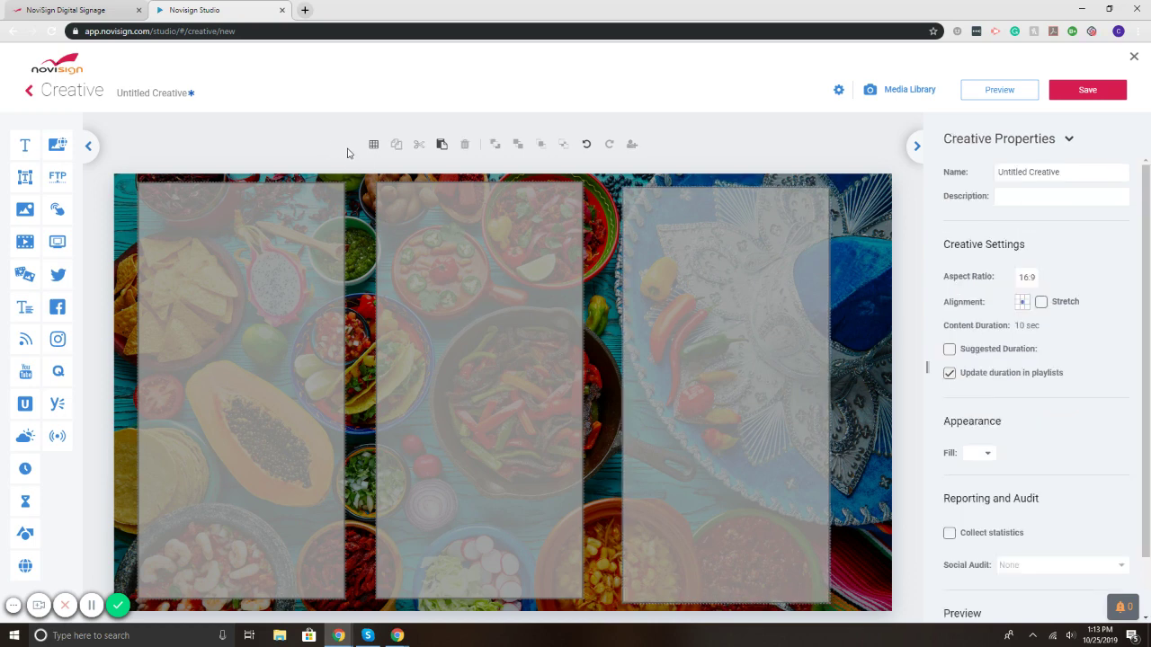
pyautogui.click(372, 146)
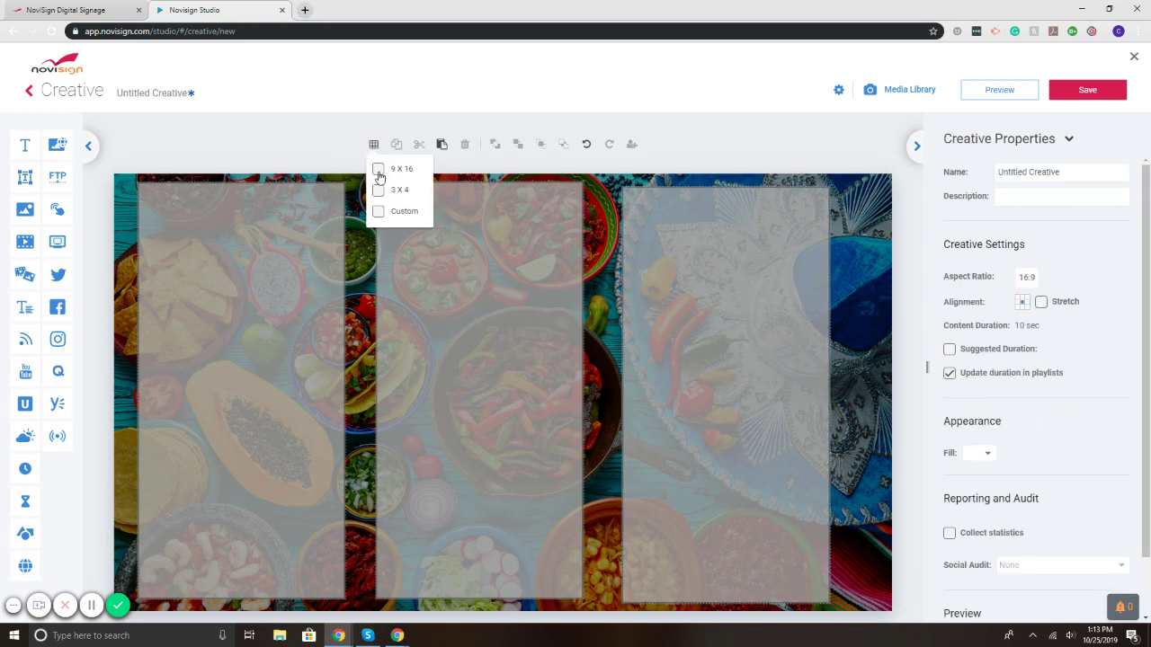
pyautogui.click(377, 169)
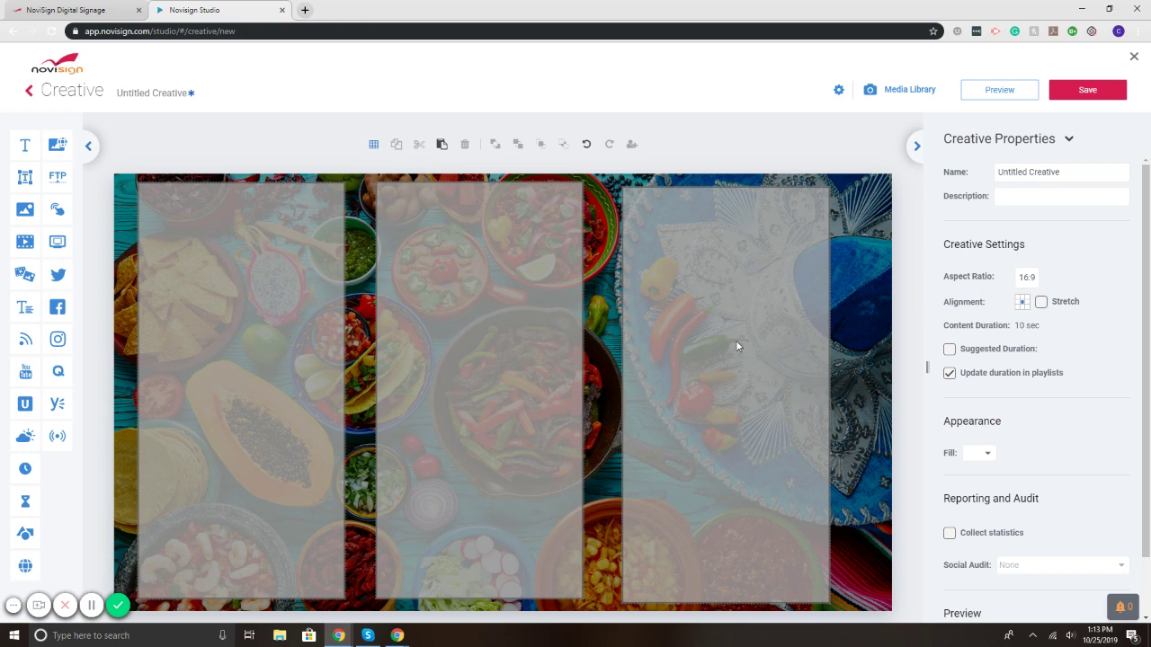
pyautogui.click(508, 419)
pyautogui.moveTo(306, 353); pyautogui.dragTo(251, 314)
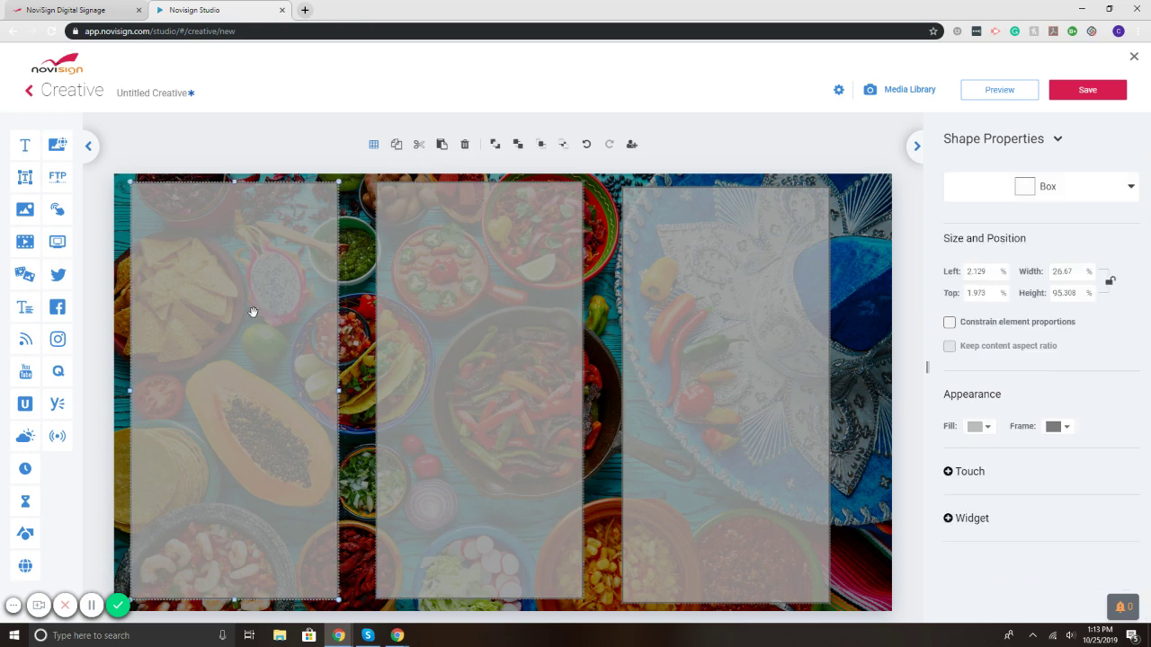
pyautogui.moveTo(421, 317); pyautogui.dragTo(416, 314)
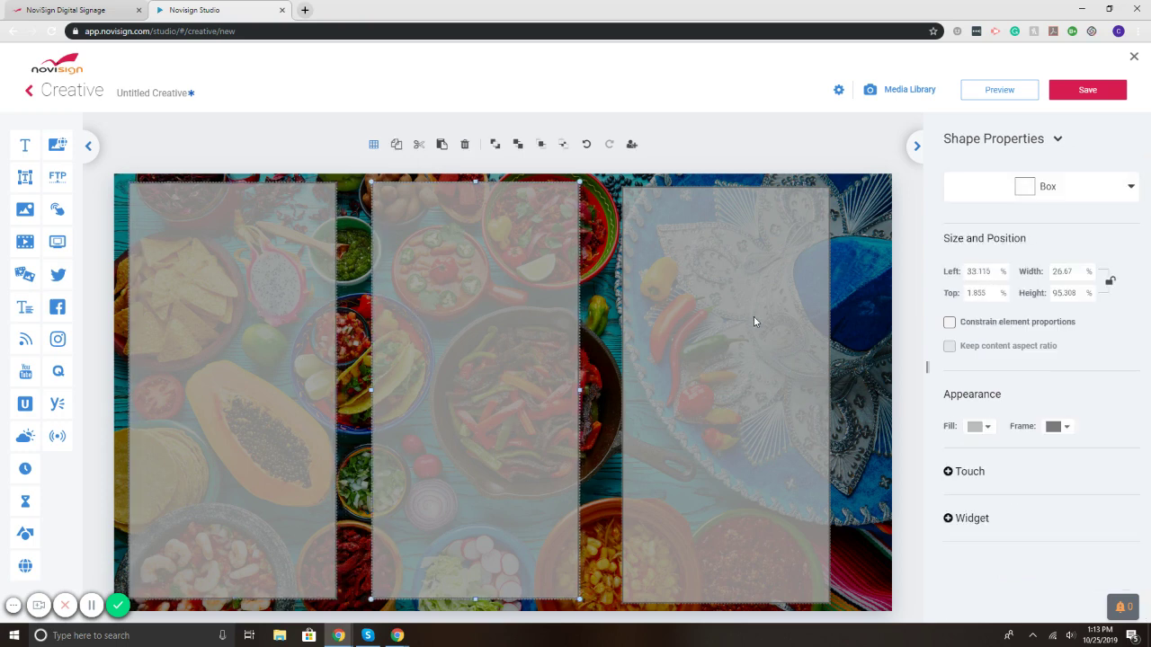
pyautogui.moveTo(753, 316); pyautogui.dragTo(778, 312)
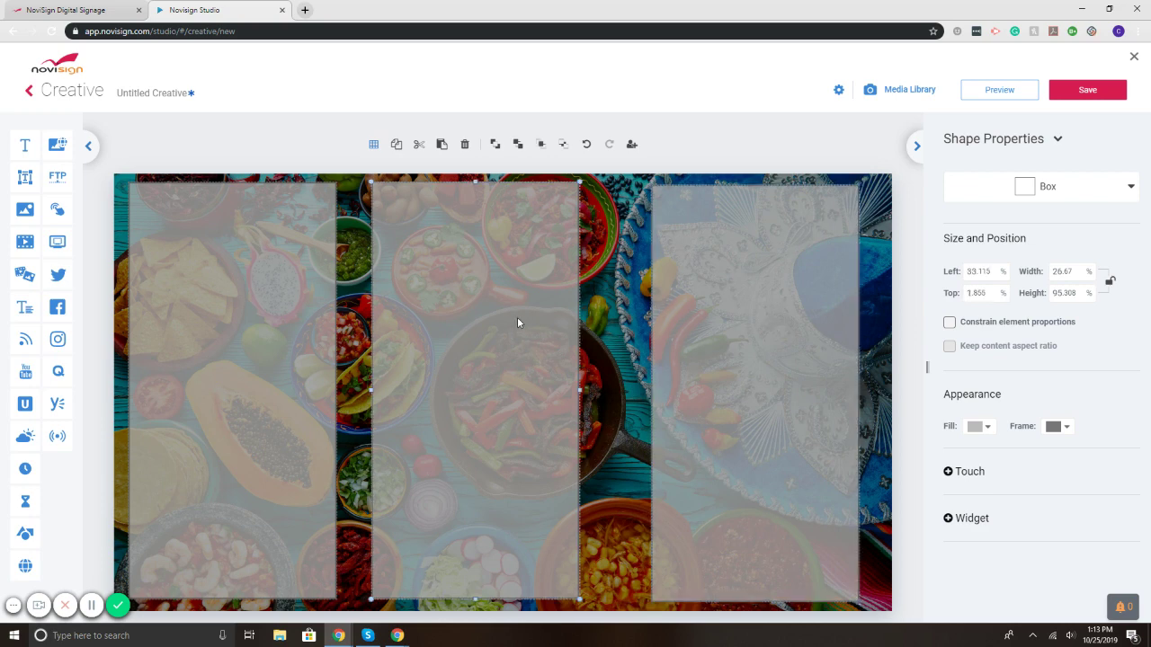
pyautogui.moveTo(517, 321); pyautogui.dragTo(525, 321)
pyautogui.click(267, 153)
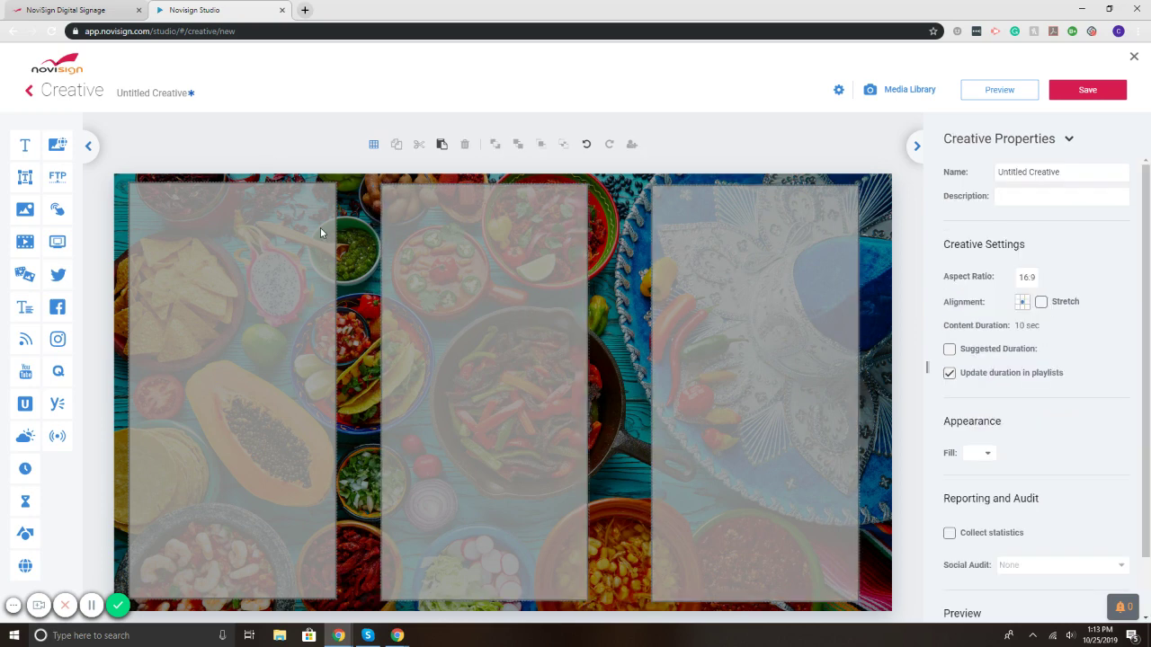
pyautogui.click(398, 353)
# Step: Add a text element reading CHICKEN at the top of the left column
pyautogui.click(191, 129)
pyautogui.moveTo(25, 180); pyautogui.dragTo(220, 216)
pyautogui.moveTo(217, 209); pyautogui.dragTo(333, 222)
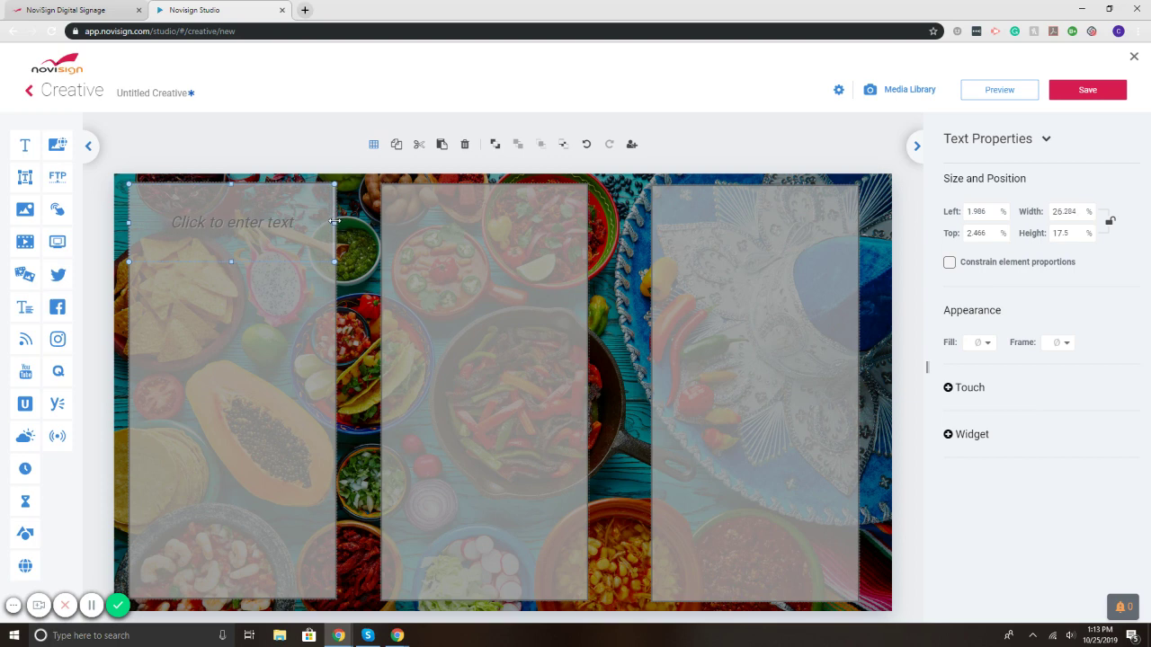
pyautogui.doubleClick(247, 225)
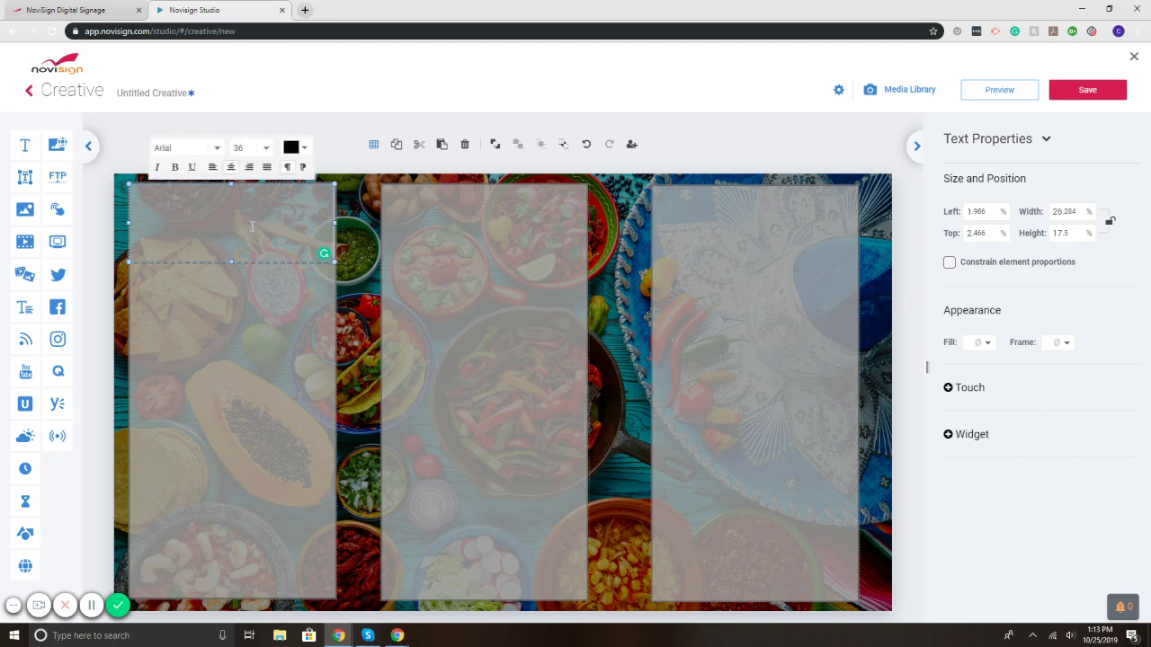
pyautogui.write('CHICKEN')
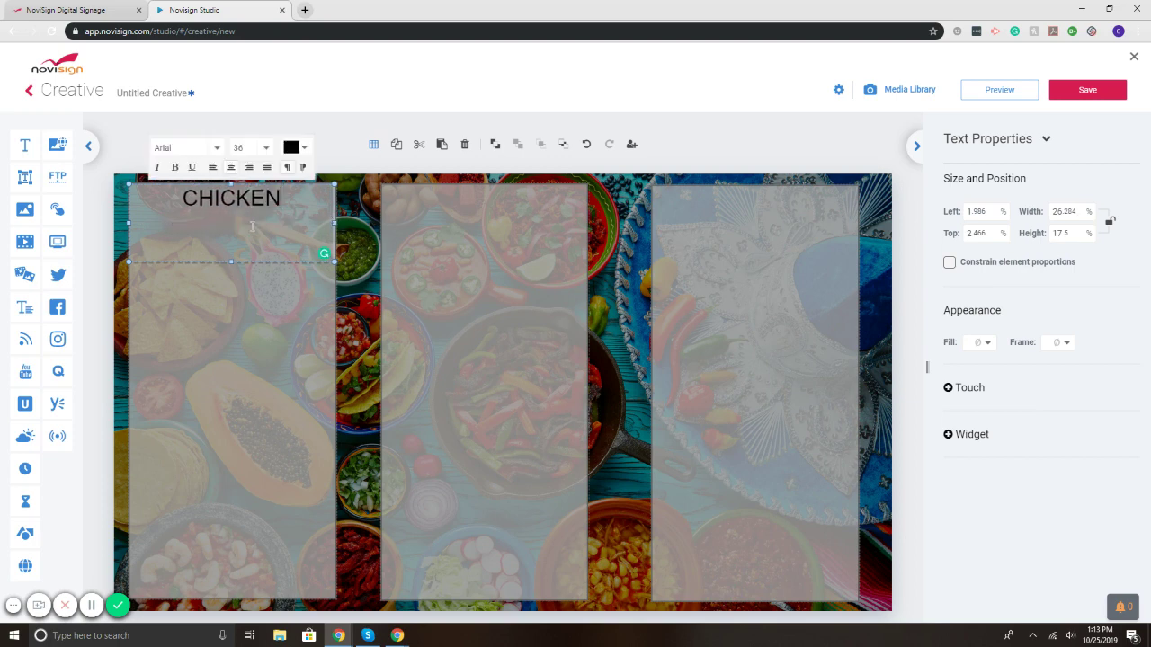
pyautogui.moveTo(231, 267); pyautogui.dragTo(239, 213)
pyautogui.doubleClick(267, 199)
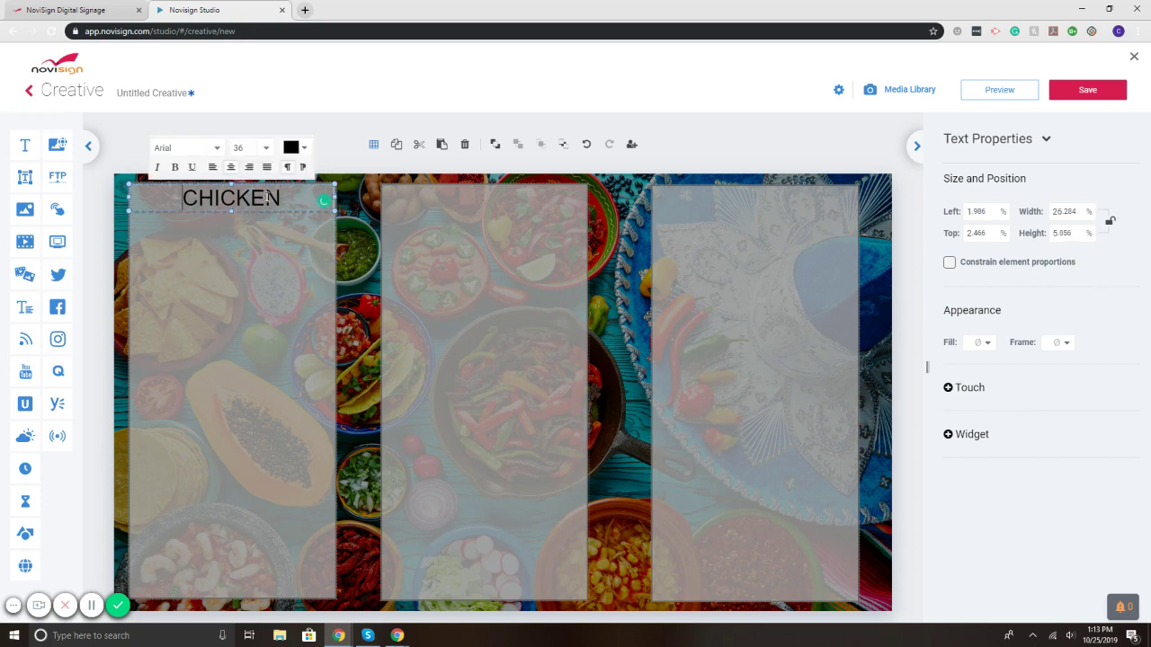
# Step: Fill the CHICKEN header box with solid black
pyautogui.click(988, 346)
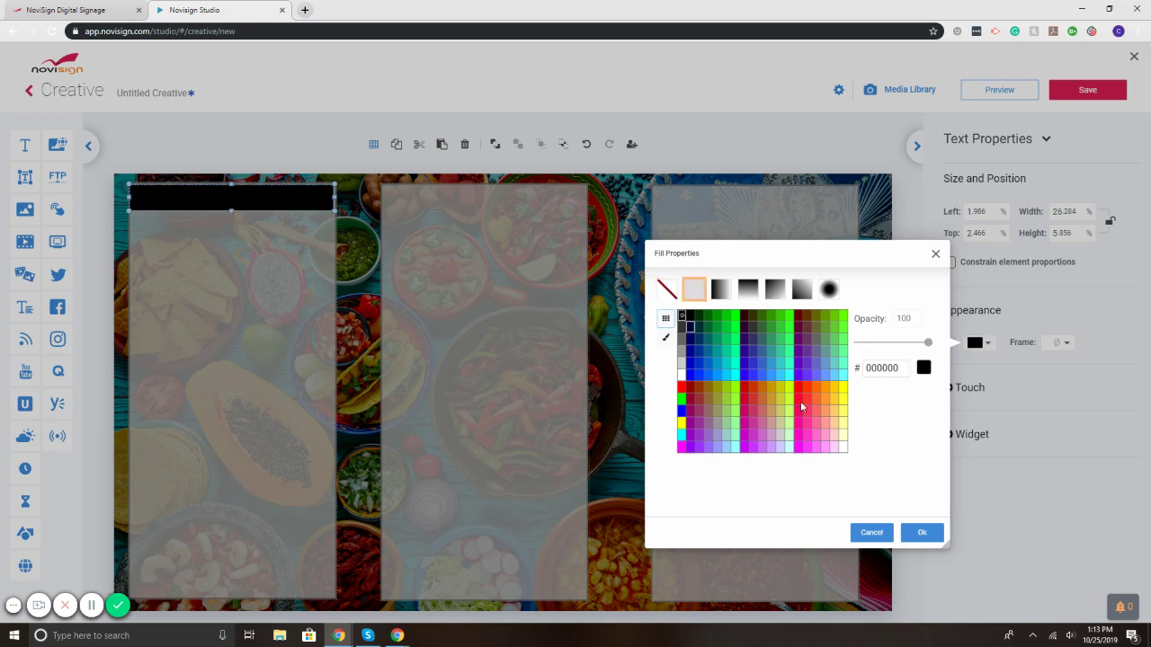
pyautogui.click(681, 316)
pyautogui.click(919, 532)
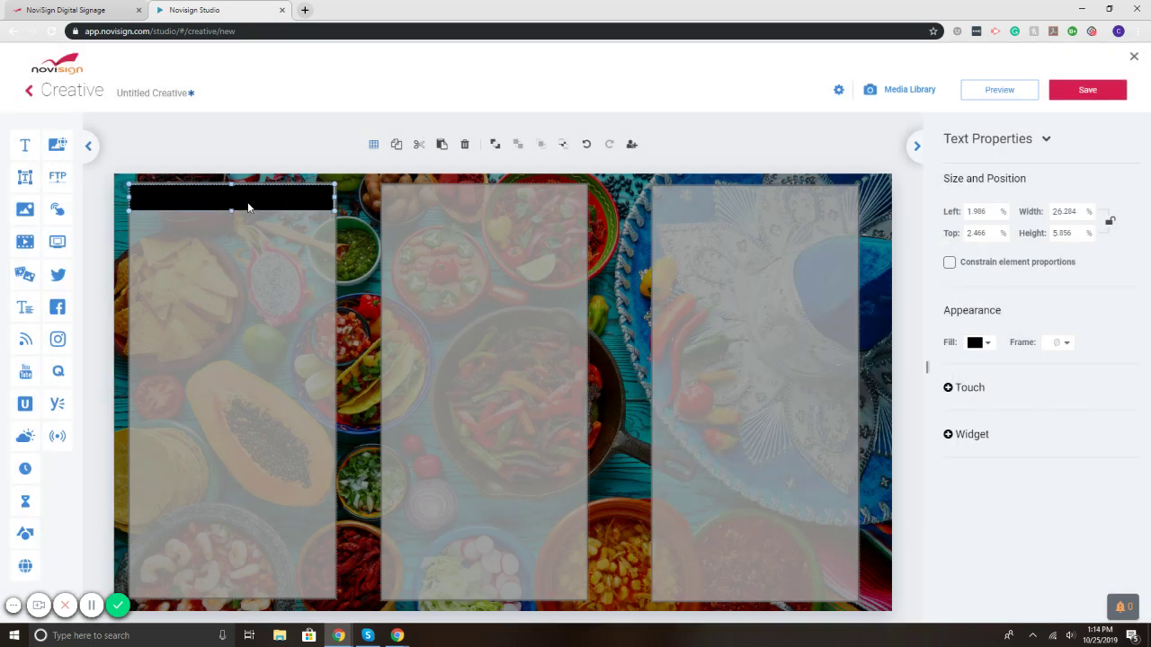
# Step: Change the CHICKEN lettering colour to white
pyautogui.doubleClick(248, 208)
pyautogui.click(302, 149)
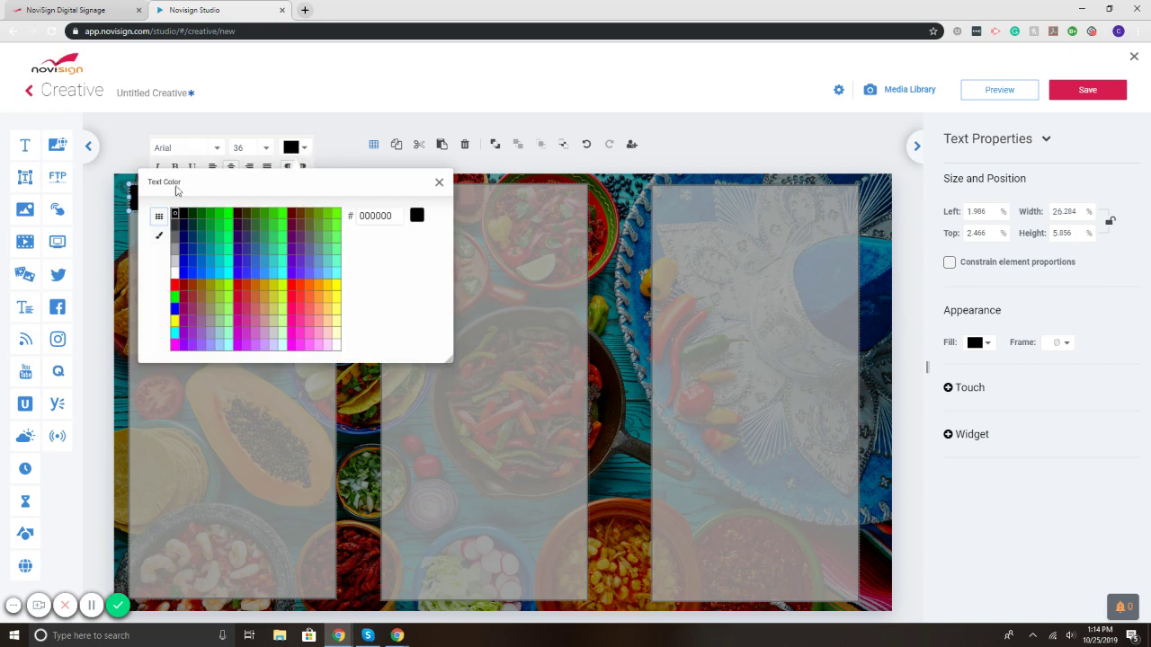
pyautogui.click(174, 273)
pyautogui.click(439, 185)
pyautogui.click(239, 263)
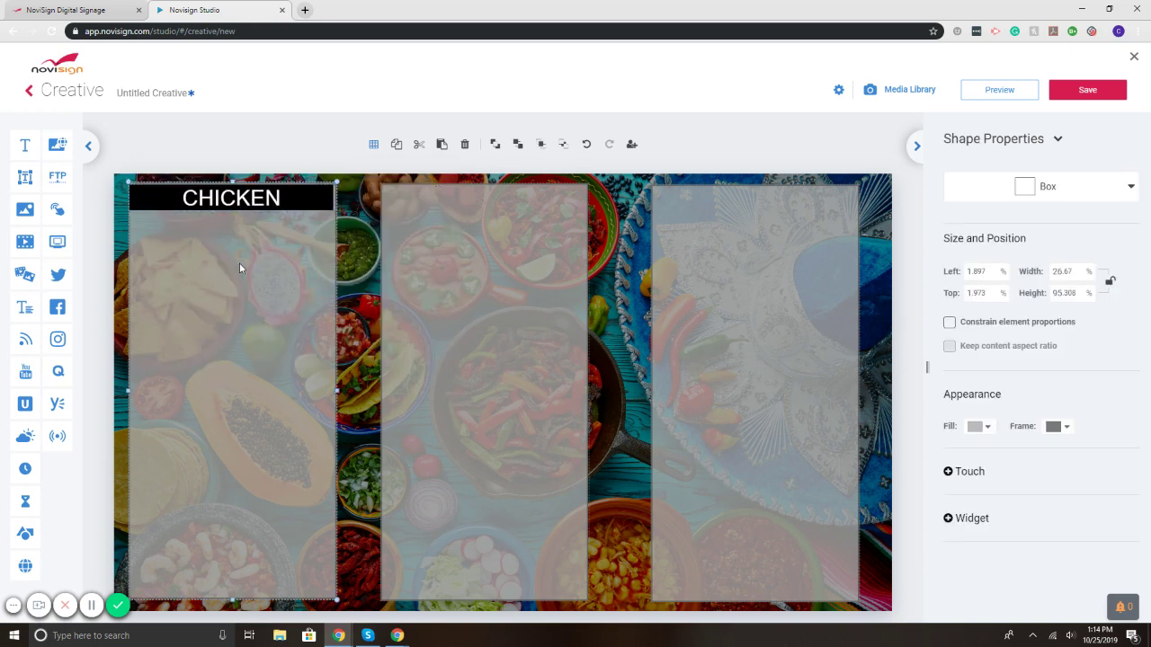
pyautogui.click(280, 205)
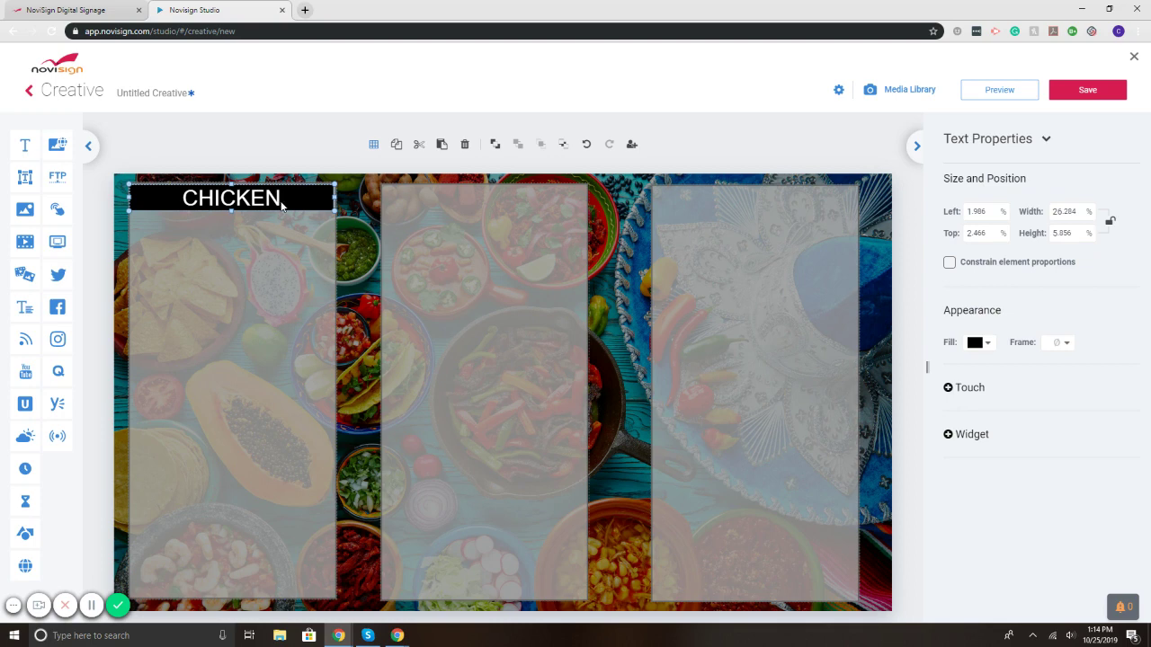
# Step: Place copies of the CHICKEN header over the middle and right columns
pyautogui.moveTo(280, 206); pyautogui.dragTo(529, 201)
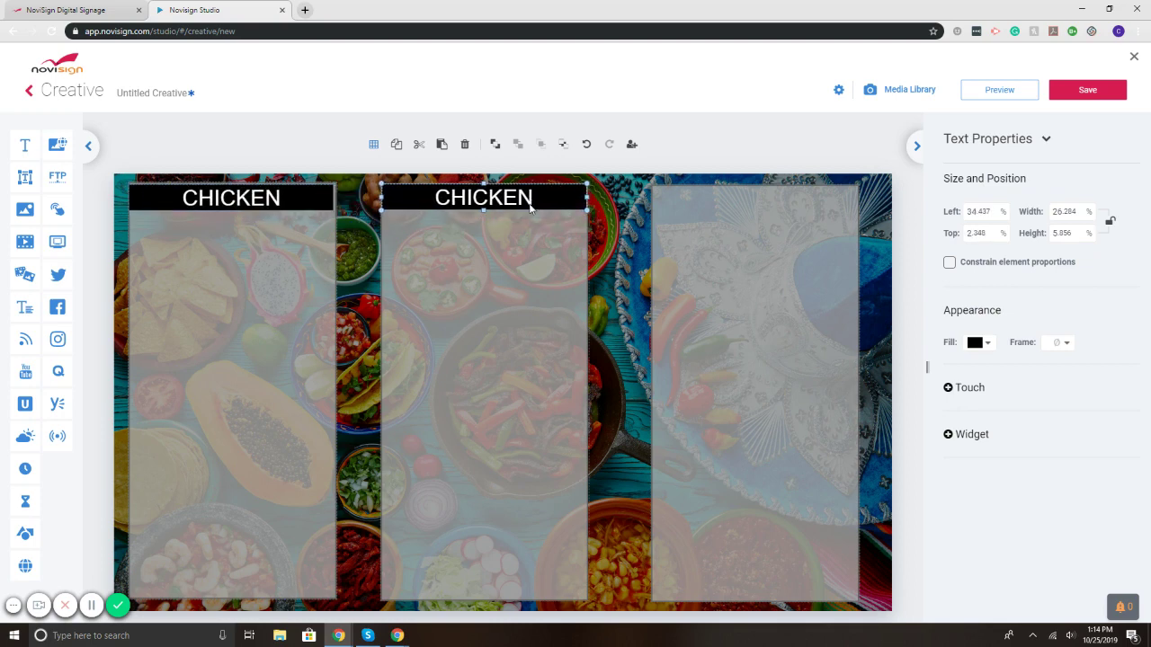
pyautogui.click(276, 210)
pyautogui.moveTo(277, 209); pyautogui.dragTo(796, 197)
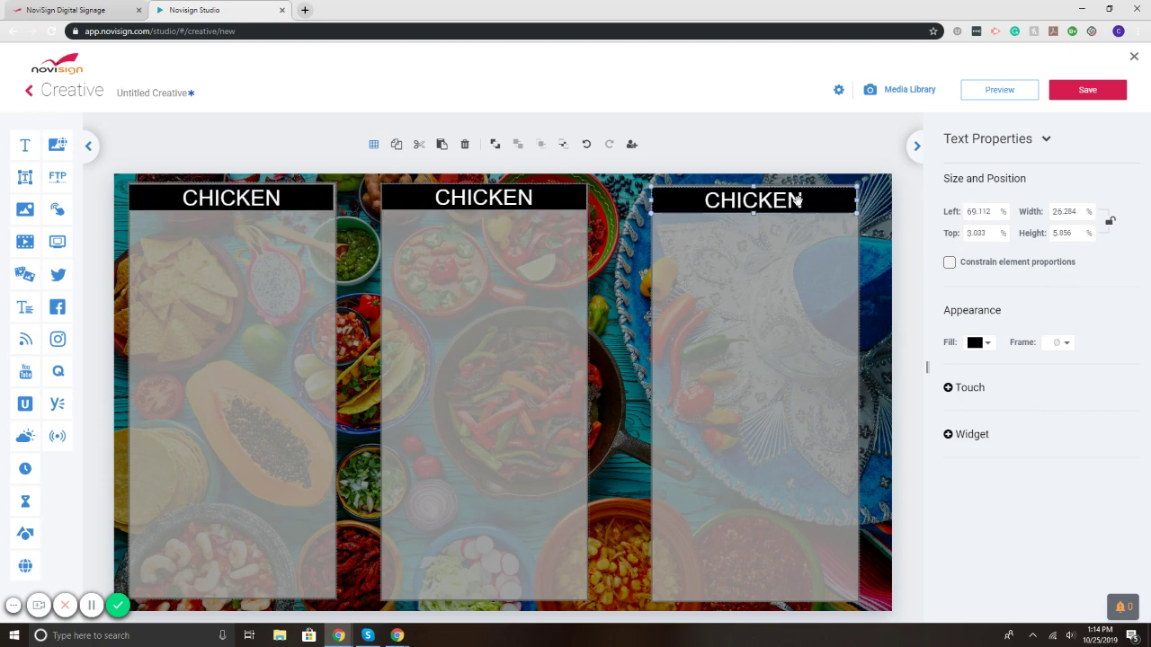
# Step: Retype the copies as TACOS and SHRIMP, then draw a tall blank text box in the CHICKEN column
pyautogui.click(464, 210)
pyautogui.click(466, 208)
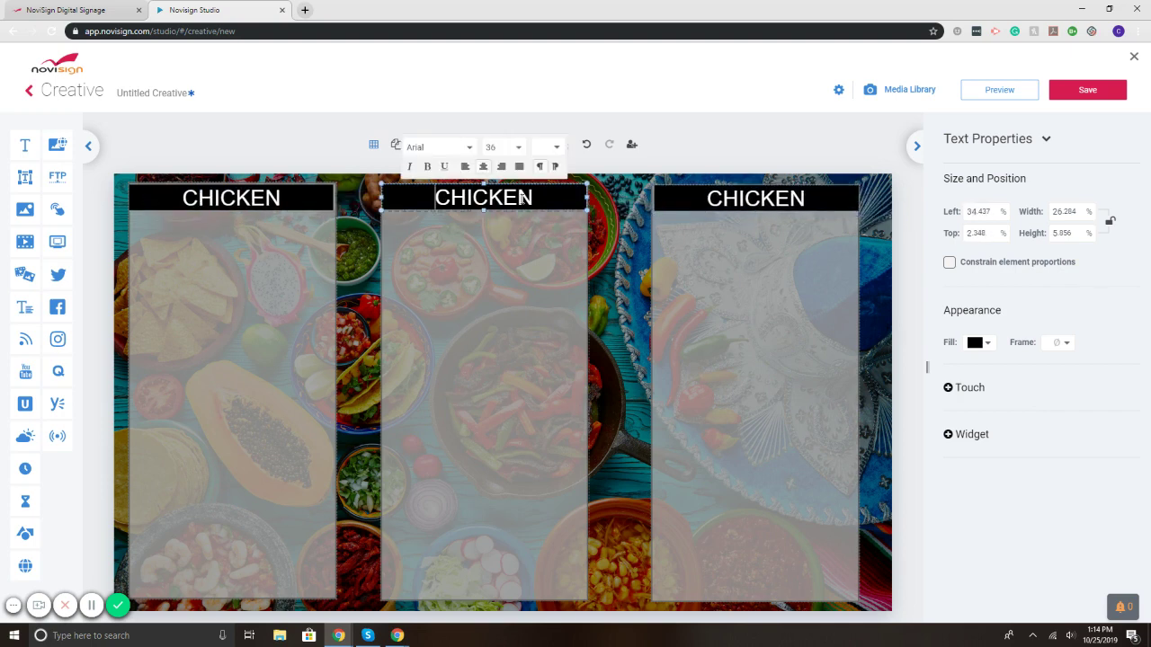
pyautogui.moveTo(534, 198); pyautogui.dragTo(438, 196)
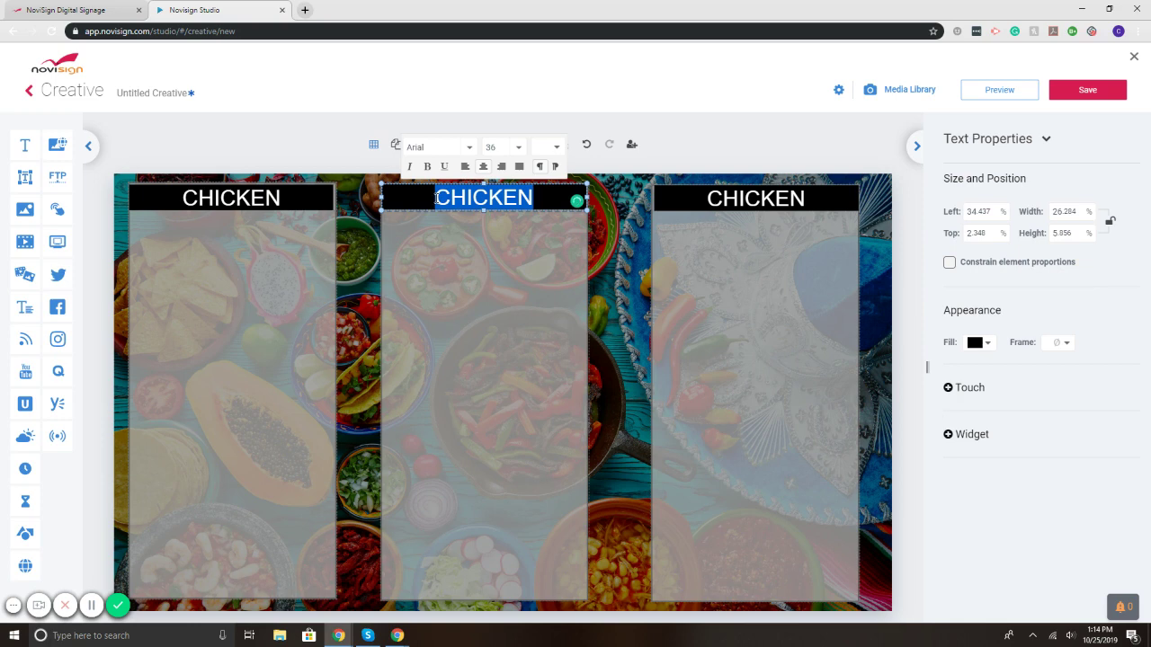
pyautogui.write('TACOS')
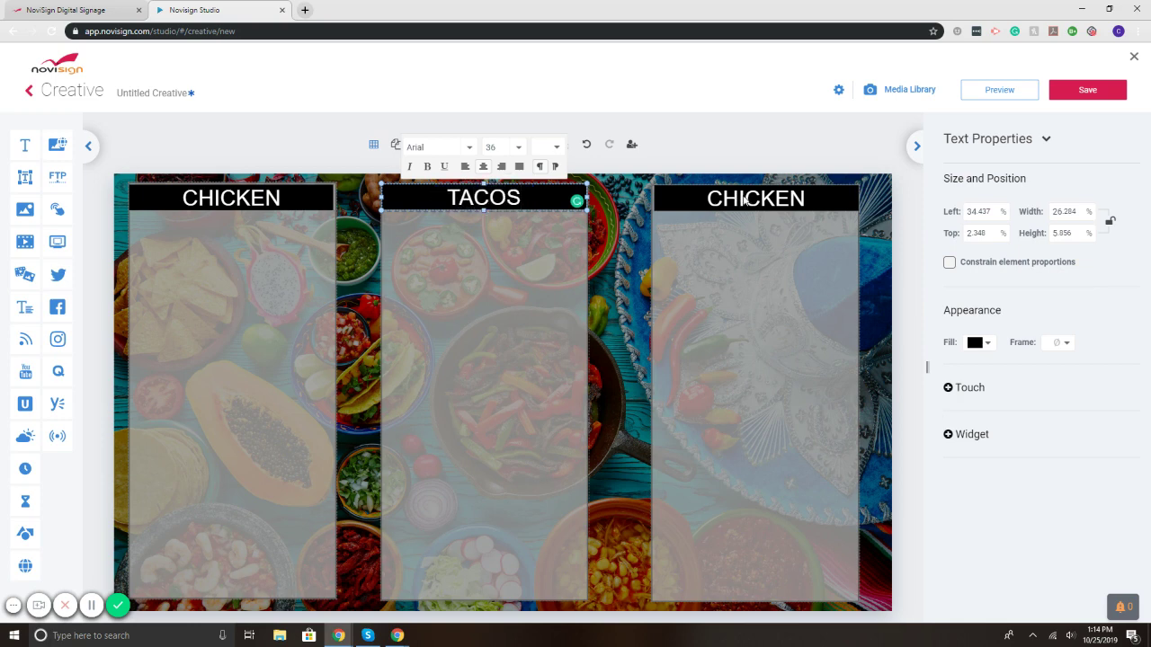
pyautogui.click(745, 199)
pyautogui.moveTo(808, 198); pyautogui.dragTo(705, 198)
pyautogui.write('S')
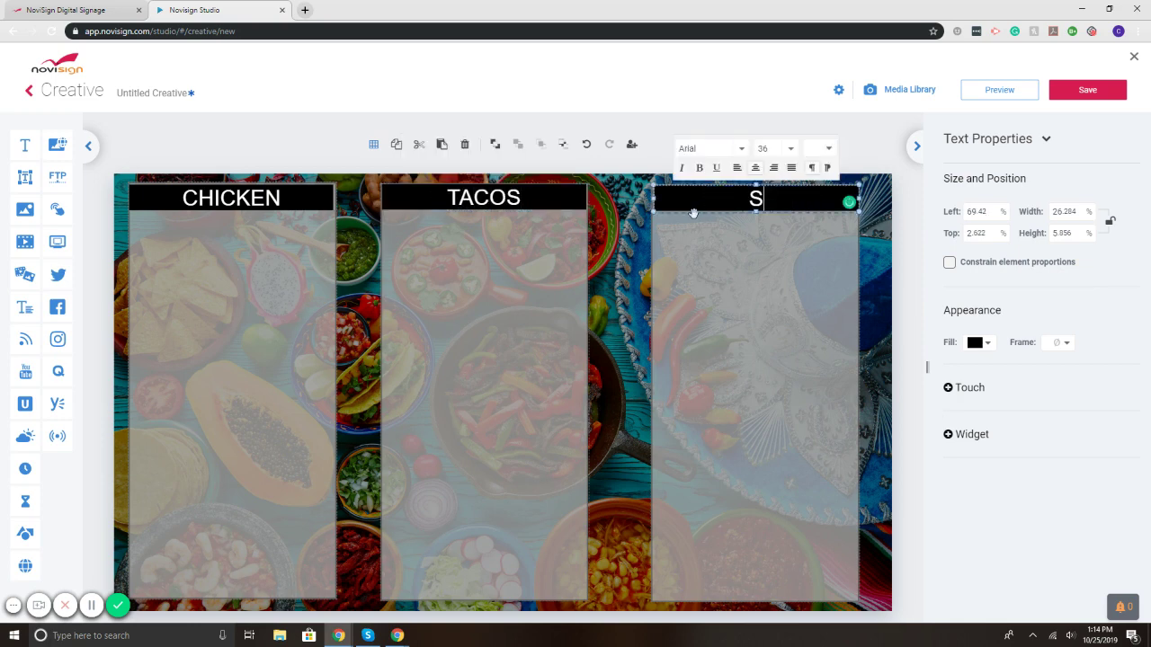
pyautogui.write('HRIMP')
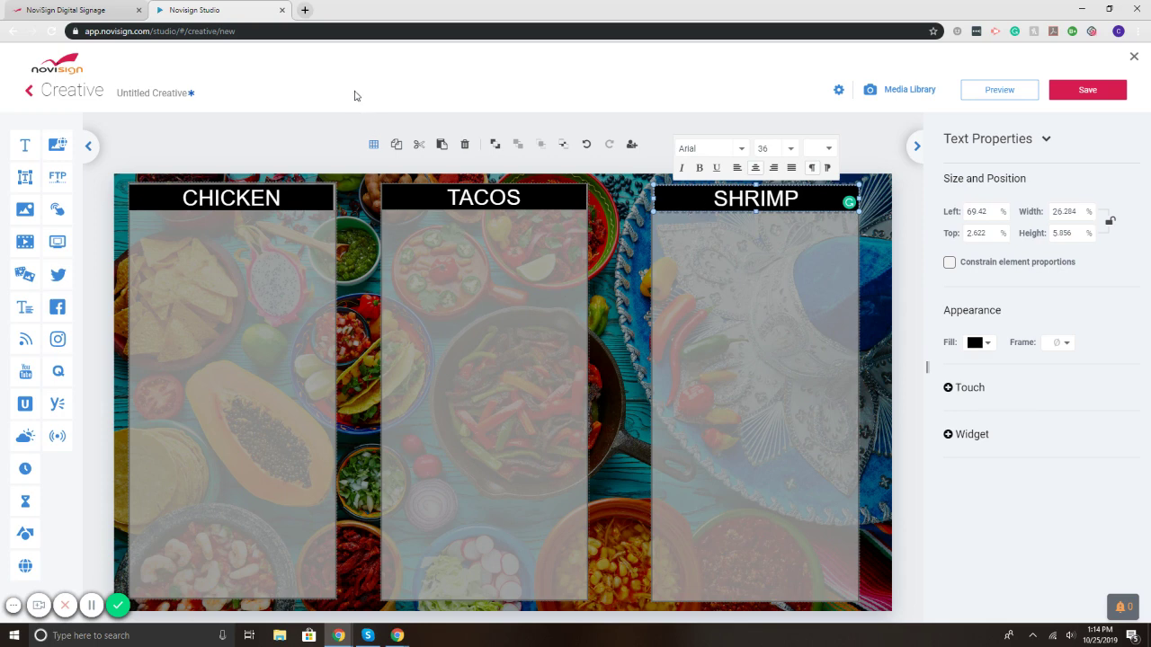
pyautogui.click(358, 96)
pyautogui.moveTo(20, 176); pyautogui.dragTo(202, 595)
# Step: Widen the text box and enter 'Chicken Tacos', left-aligned at font size 32
pyautogui.moveTo(274, 409); pyautogui.dragTo(323, 409)
pyautogui.doubleClick(240, 295)
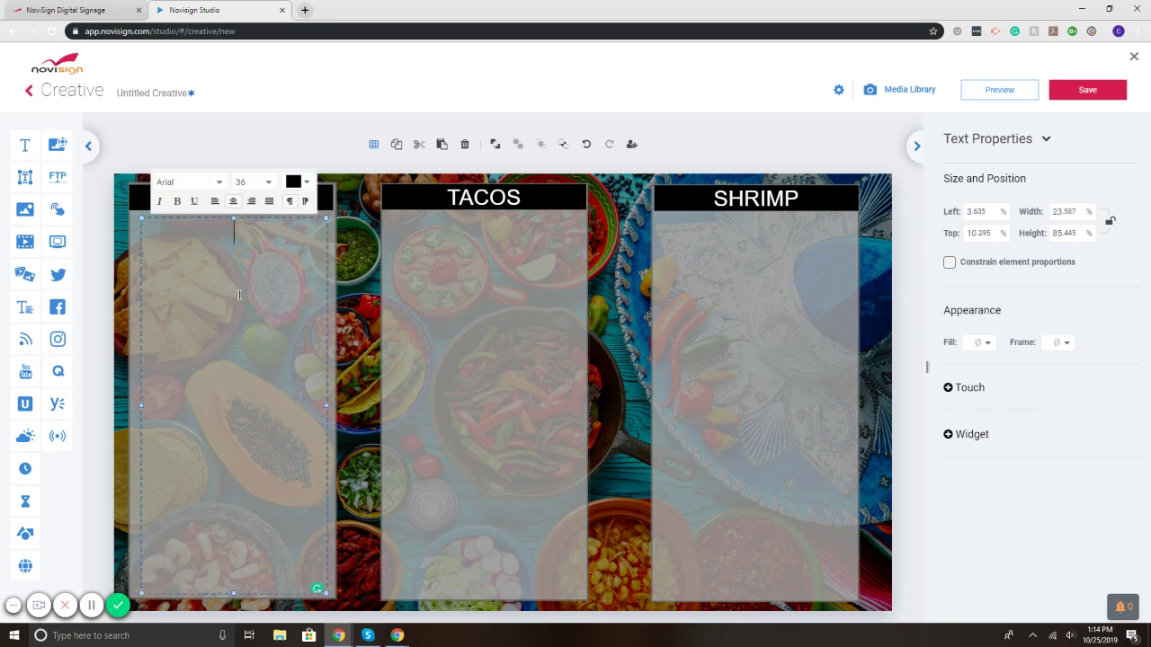
pyautogui.write('Chicken Tacos')
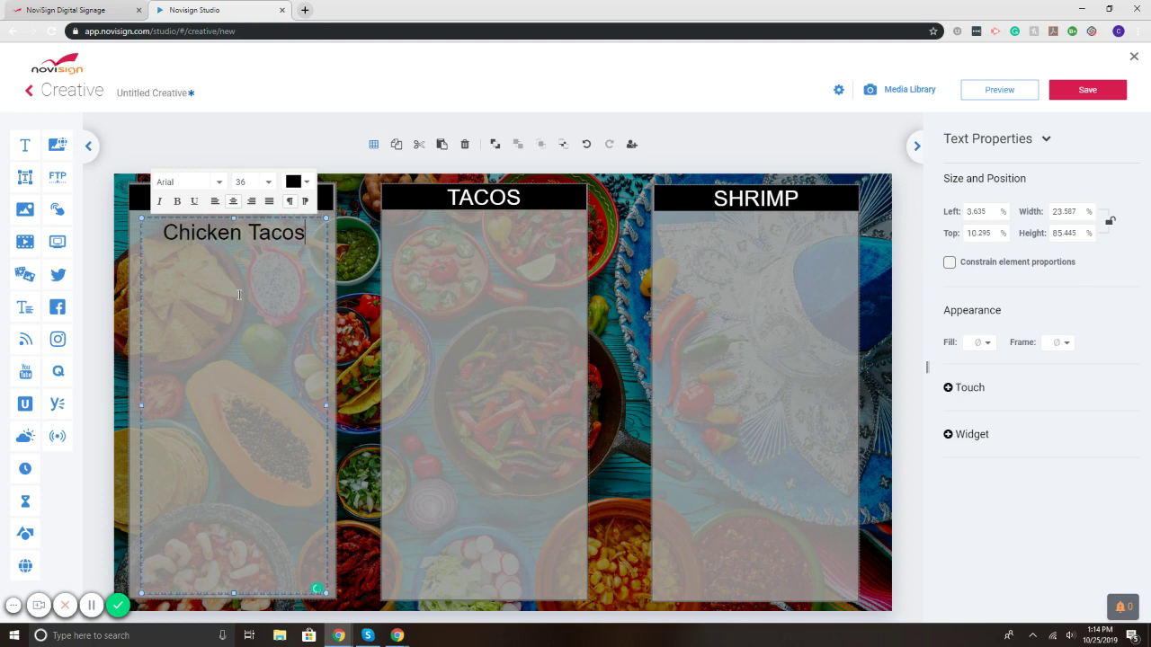
pyautogui.hotkey('ctrl', 'a')
pyautogui.click(215, 201)
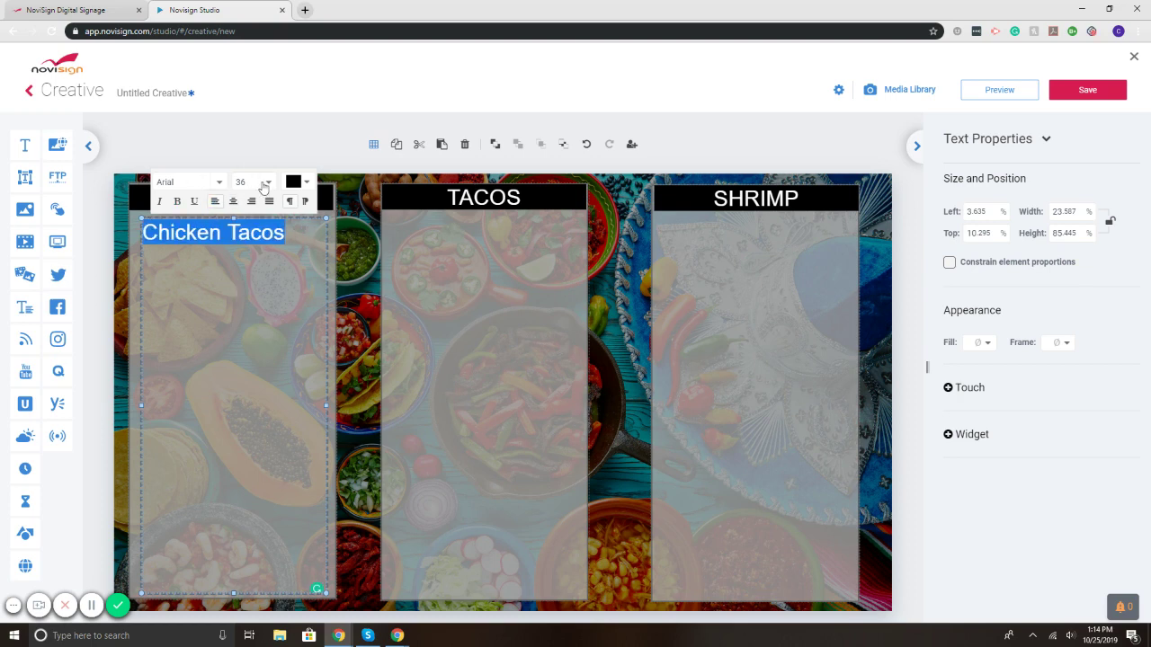
pyautogui.click(267, 182)
pyautogui.click(239, 132)
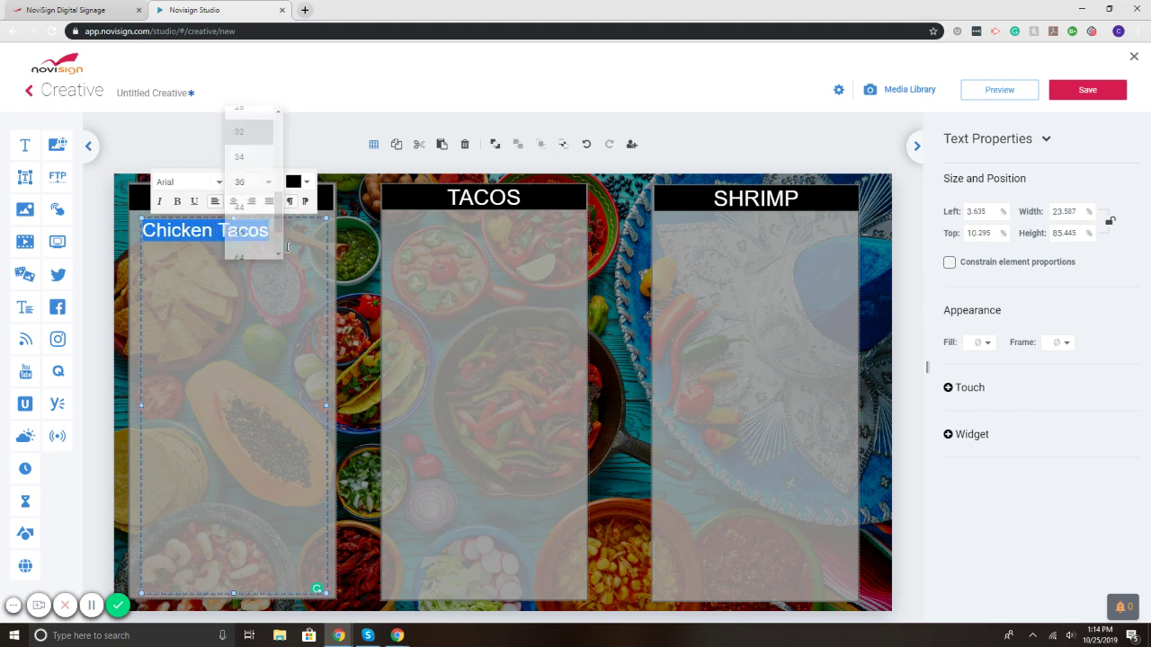
pyautogui.click(303, 124)
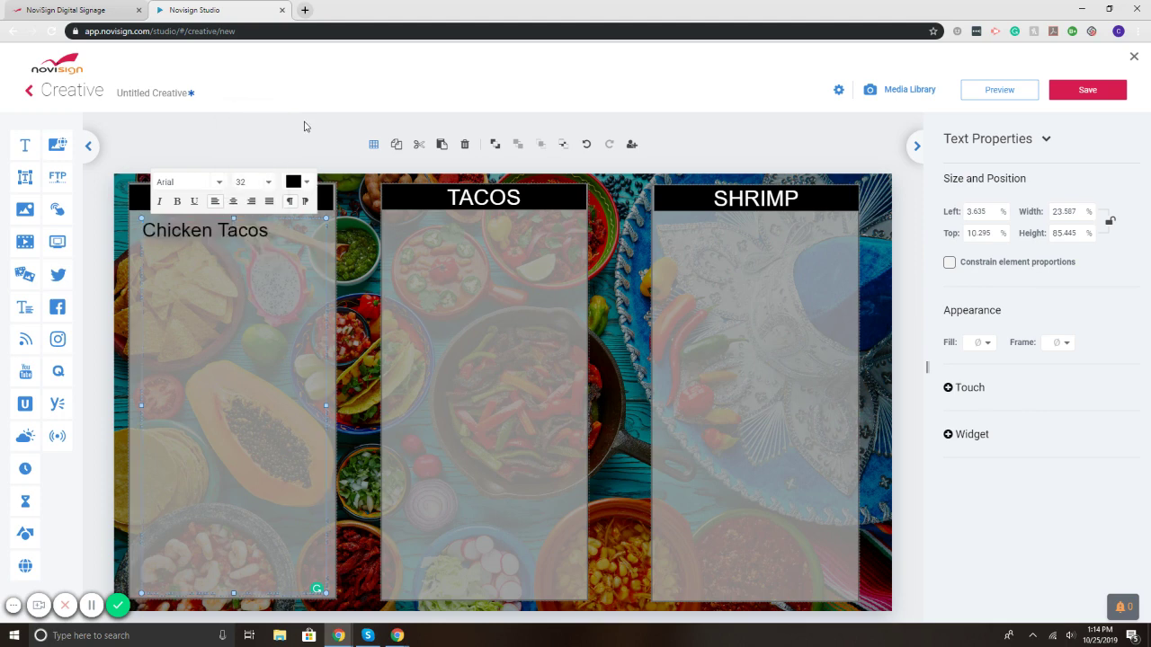
# Step: Copy the Chicken Tacos line and paste it onto new lines until nine are listed
pyautogui.click(282, 227)
pyautogui.click(281, 229)
pyautogui.moveTo(279, 230); pyautogui.dragTo(149, 228)
pyautogui.hotkey('ctrl', 'c')
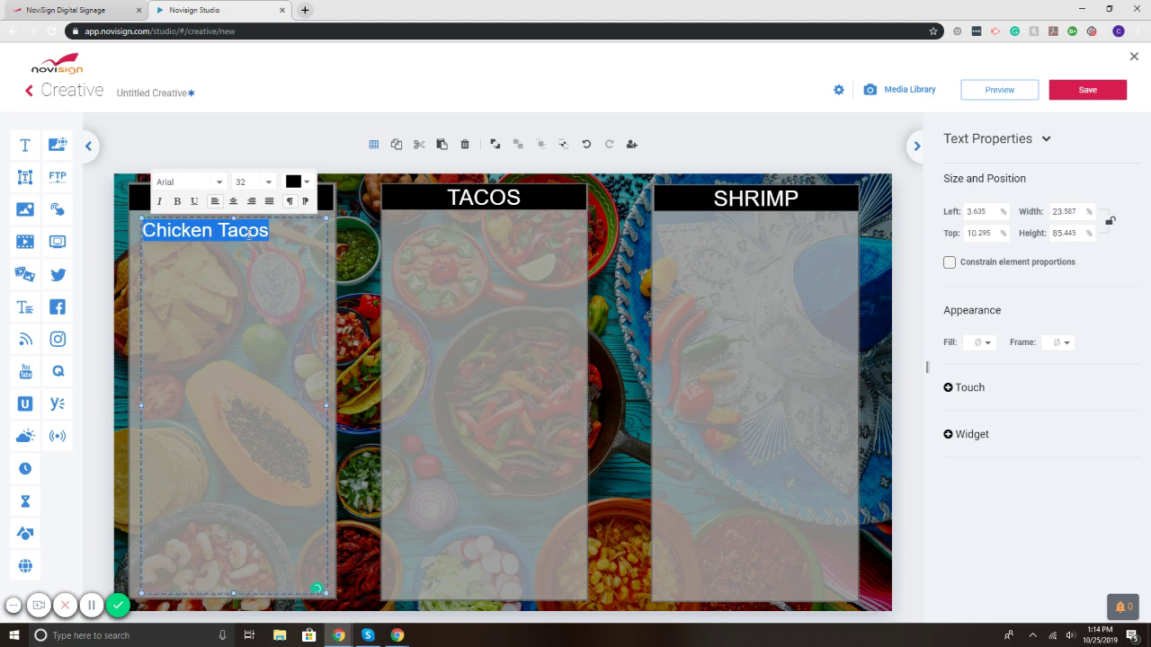
pyautogui.click(300, 233)
pyautogui.press('Return')
pyautogui.hotkey('ctrl', 'v')
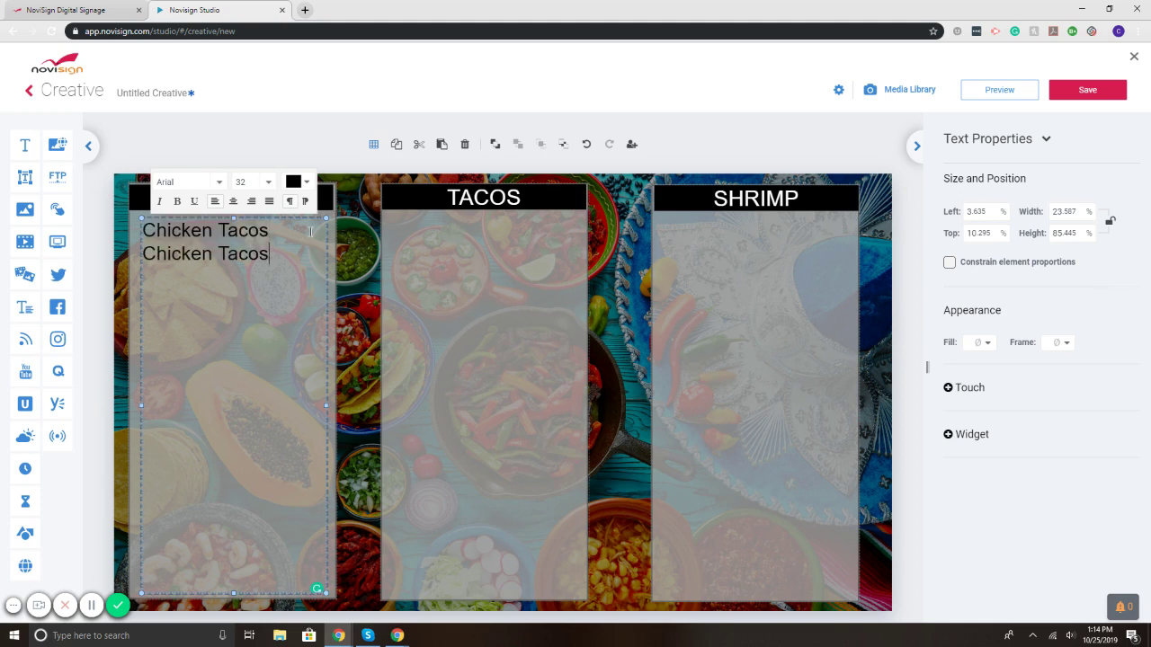
pyautogui.press('Return')
pyautogui.hotkey('ctrl', 'v')
pyautogui.press('Return')
pyautogui.hotkey('ctrl', 'v')
pyautogui.press('Return')
pyautogui.hotkey('ctrl', 'v')
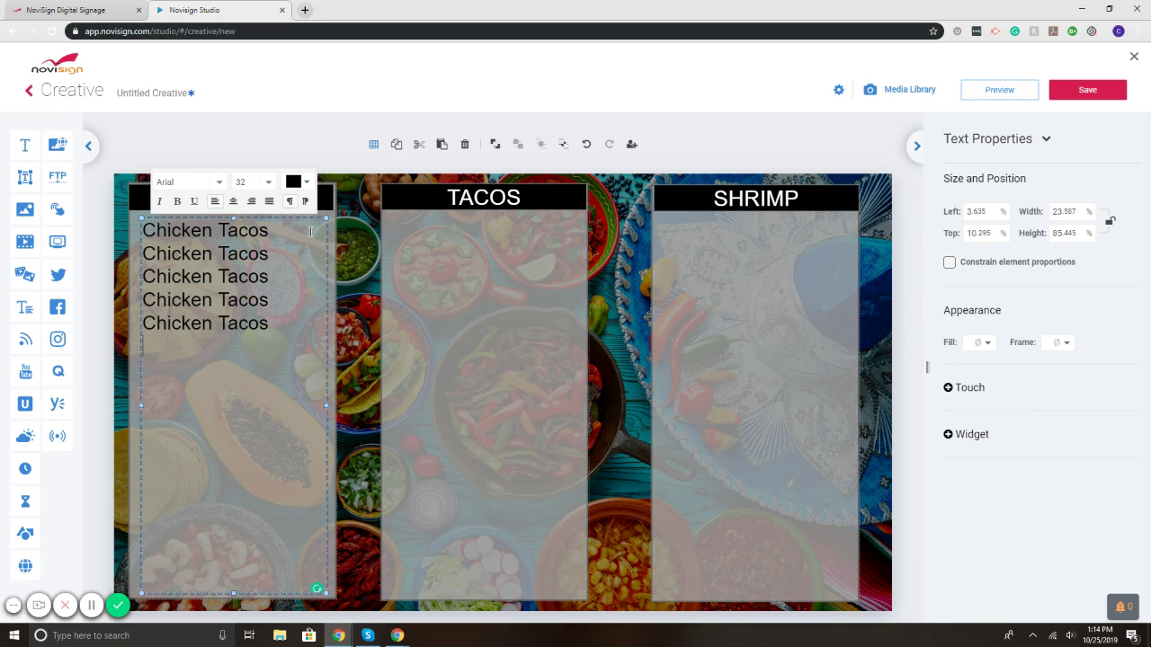
pyautogui.press('Return')
pyautogui.hotkey('ctrl', 'v')
pyautogui.press('Return')
pyautogui.hotkey('ctrl', 'v')
pyautogui.press('Return')
pyautogui.hotkey('ctrl', 'v')
pyautogui.press('Return')
pyautogui.hotkey('ctrl', 'v')
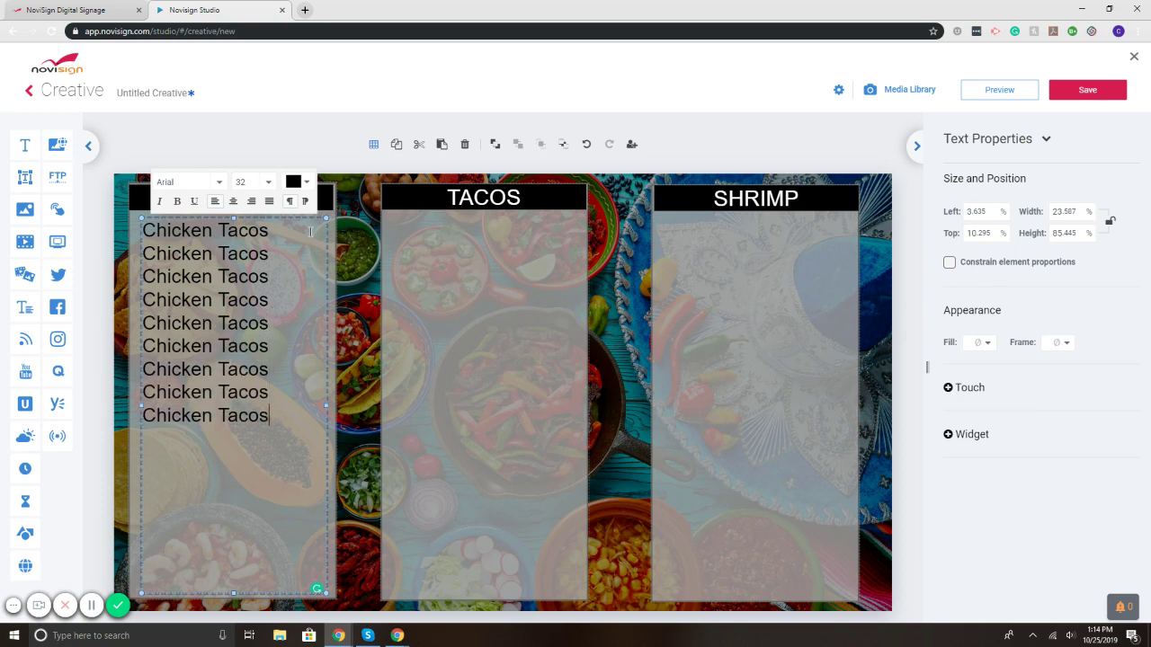
# Step: Narrow the item list box and add another empty text box beside it
pyautogui.click(296, 287)
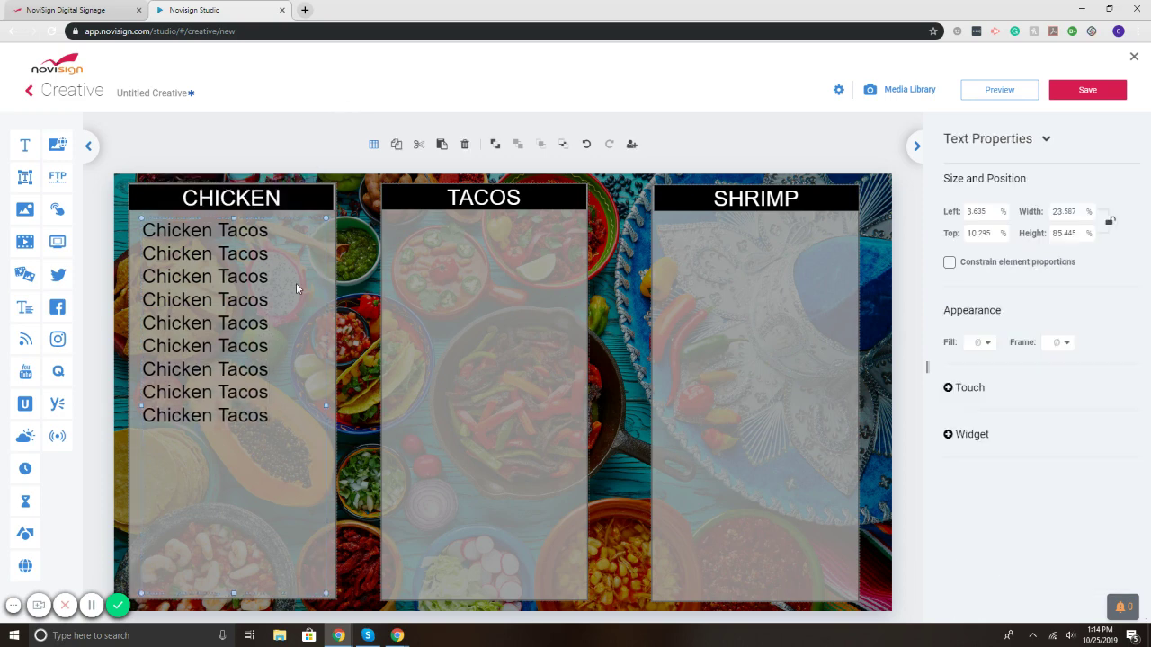
pyautogui.moveTo(309, 397); pyautogui.dragTo(274, 384)
pyautogui.click(253, 136)
pyautogui.moveTo(25, 177); pyautogui.dragTo(322, 259)
pyautogui.click(315, 155)
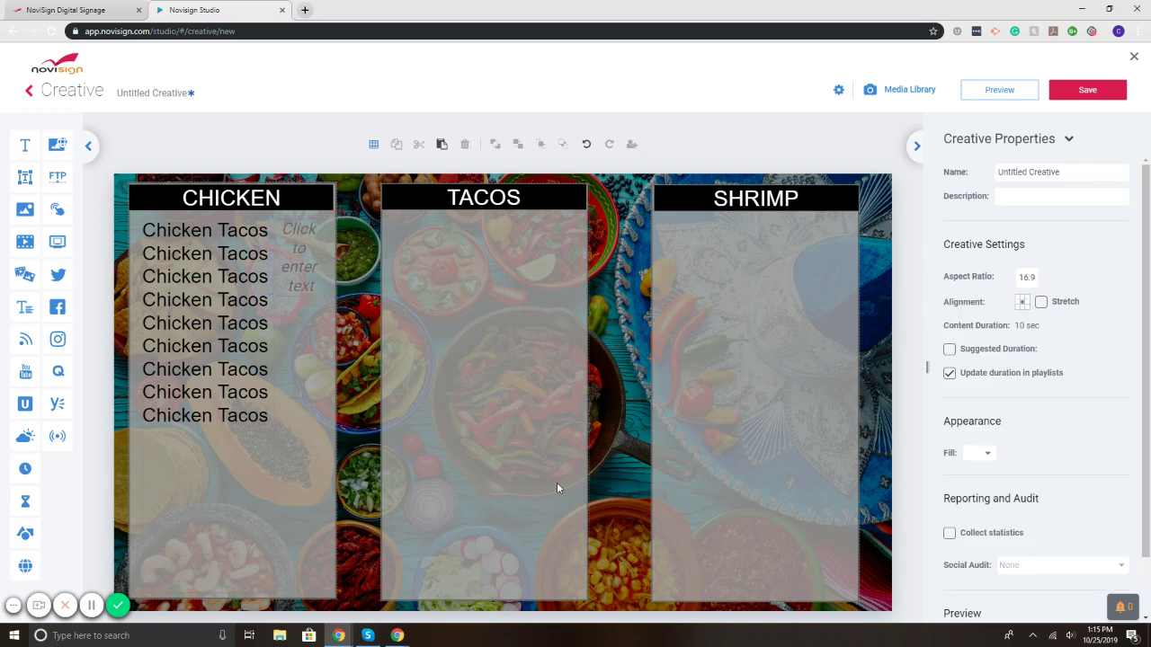
# Step: Close the Mexican menu without saving and open the Menu Board Quick Order 2 16 x 9 template
pyautogui.click(1134, 57)
pyautogui.click(636, 364)
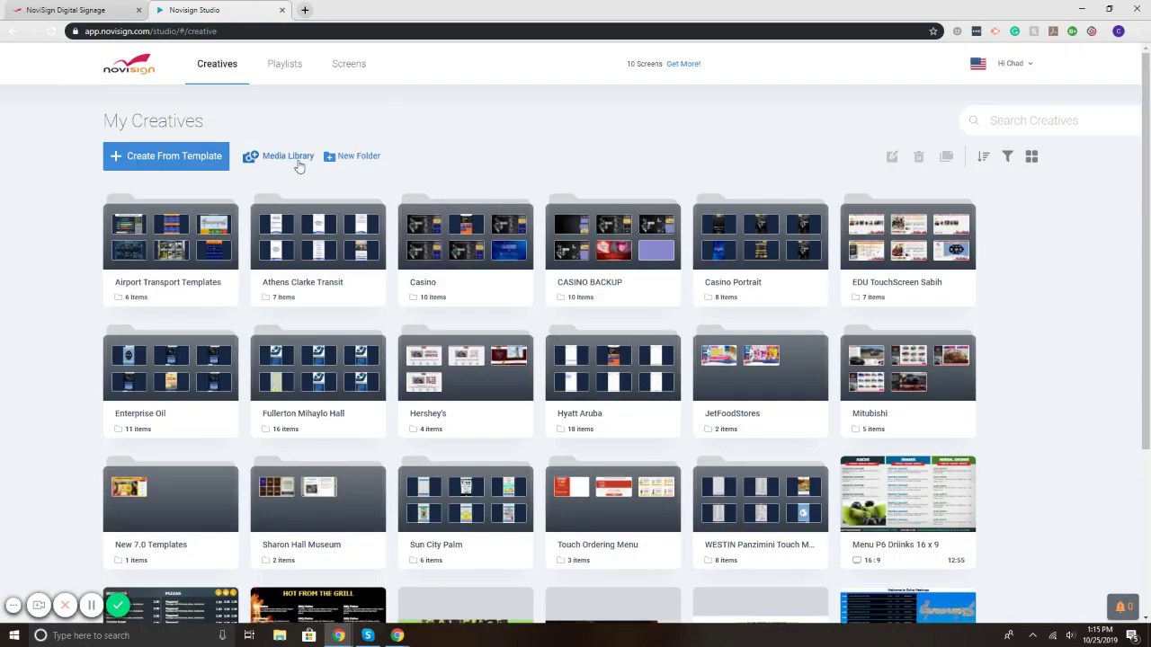
pyautogui.click(203, 155)
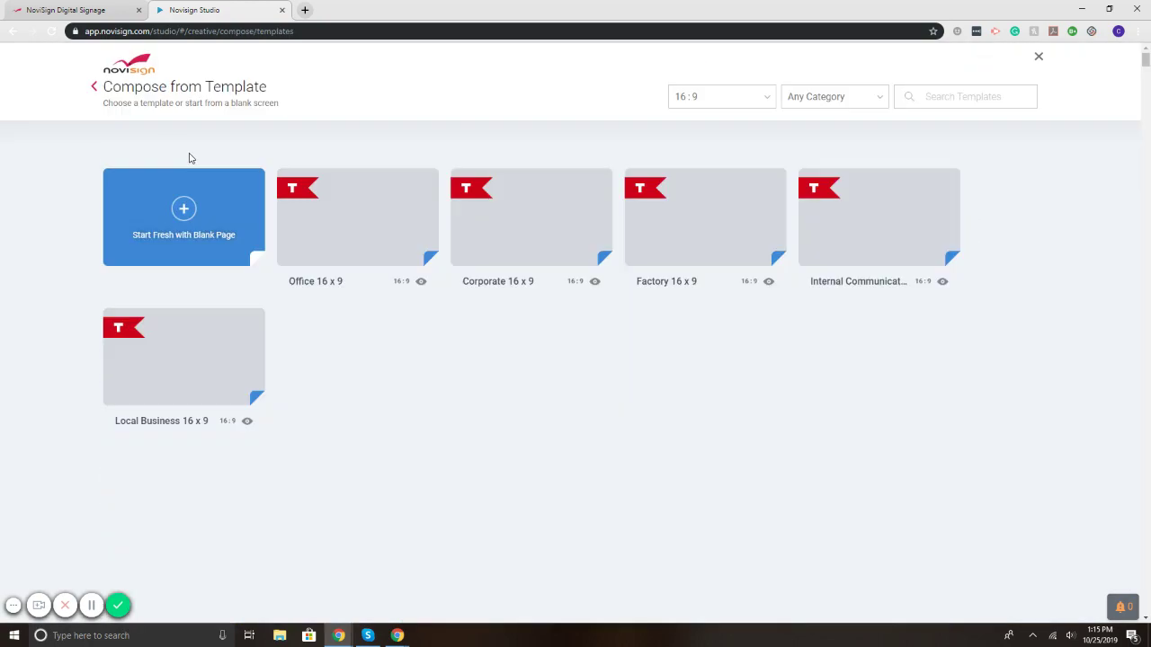
pyautogui.scroll(-3, 475, 336)
pyautogui.scroll(-10, 703, 348)
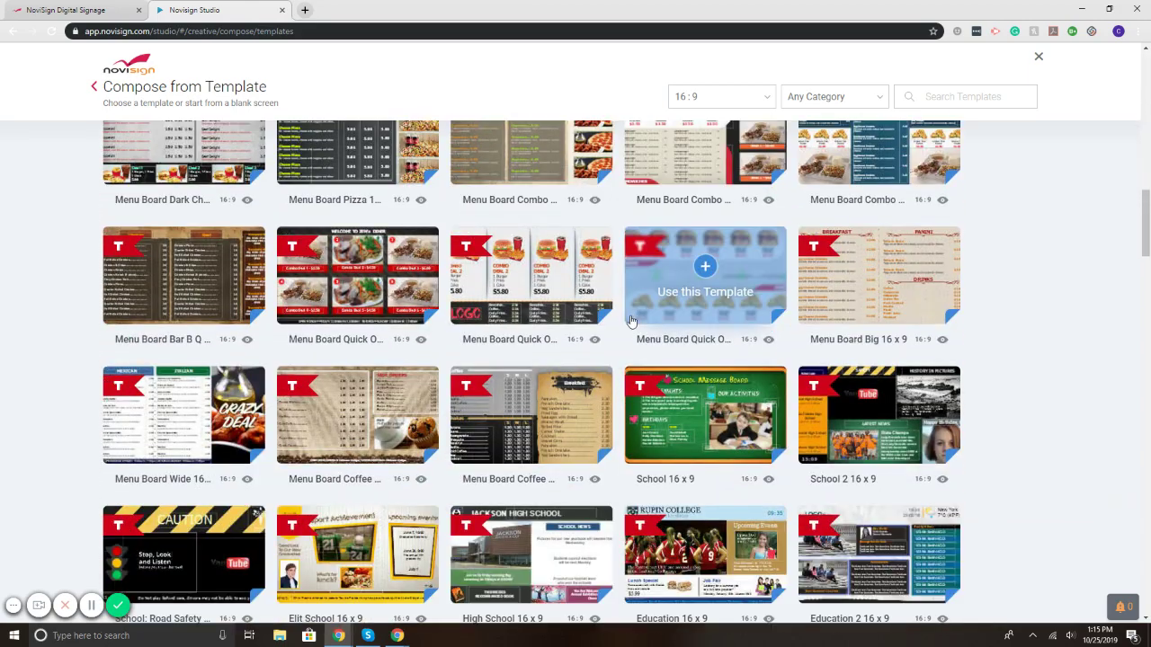
pyautogui.click(531, 275)
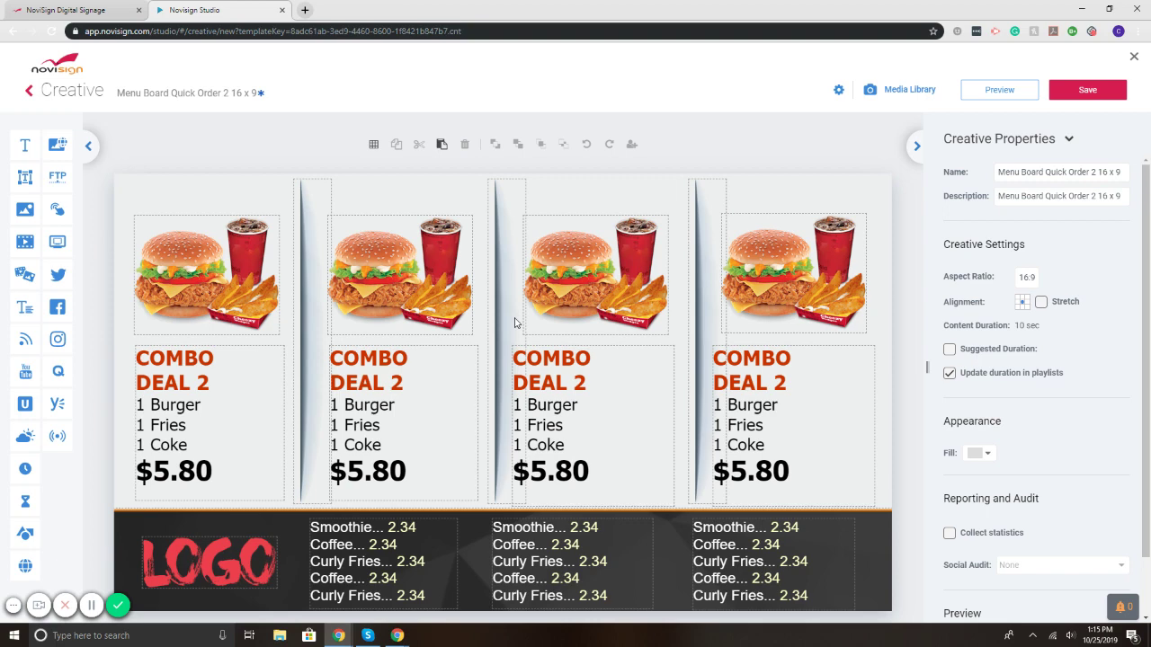
# Step: Replace the first burger image with food 2.jpg from My Library and enlarge it slightly
pyautogui.click(243, 263)
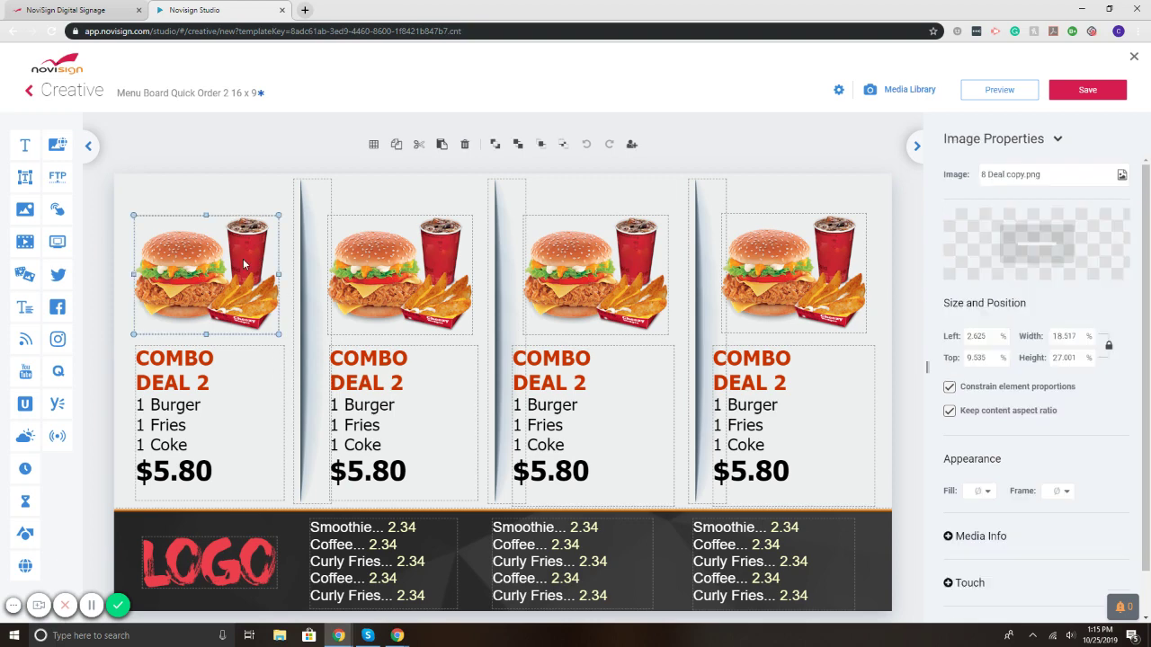
pyautogui.press('Delete')
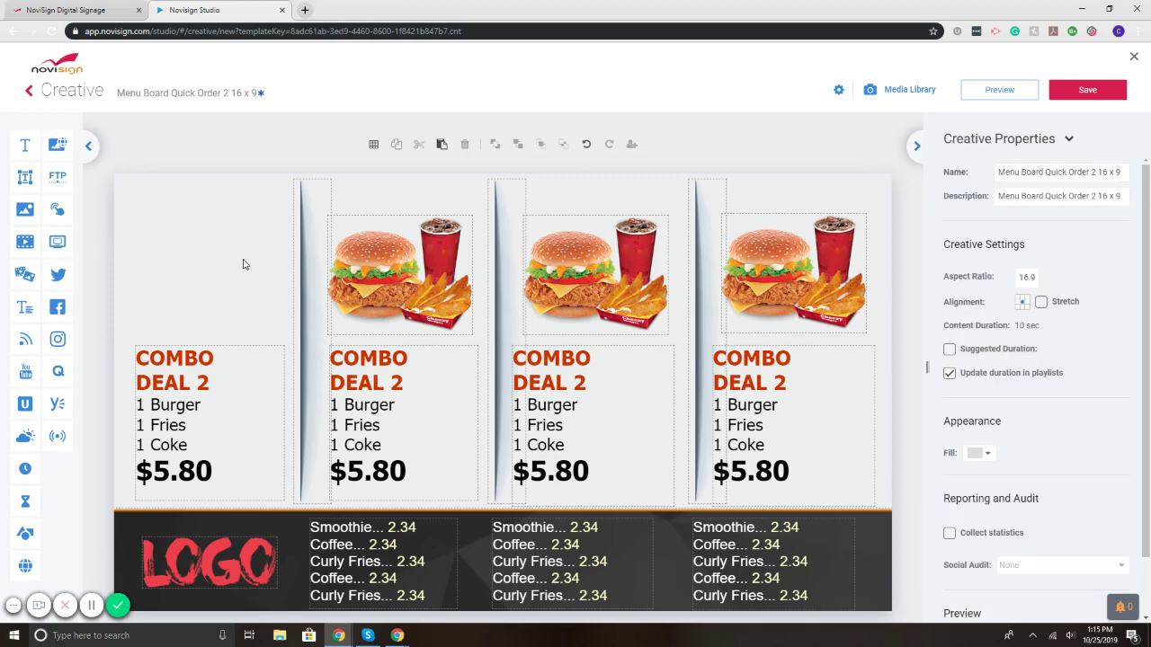
pyautogui.moveTo(24, 209); pyautogui.dragTo(189, 251)
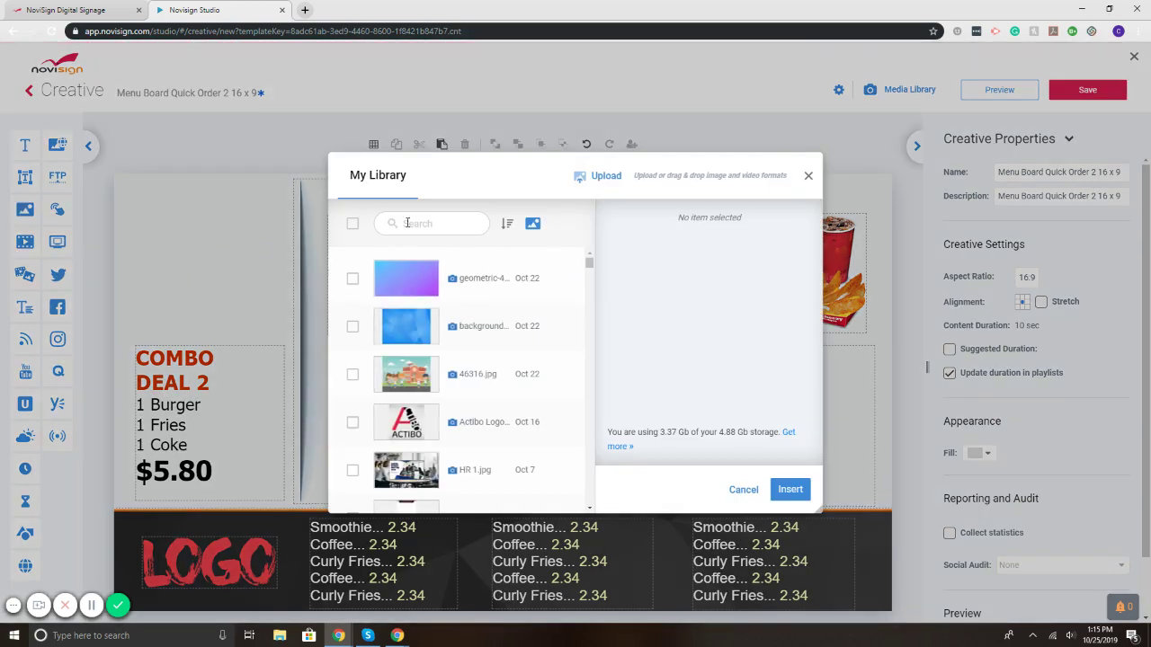
pyautogui.write('food')
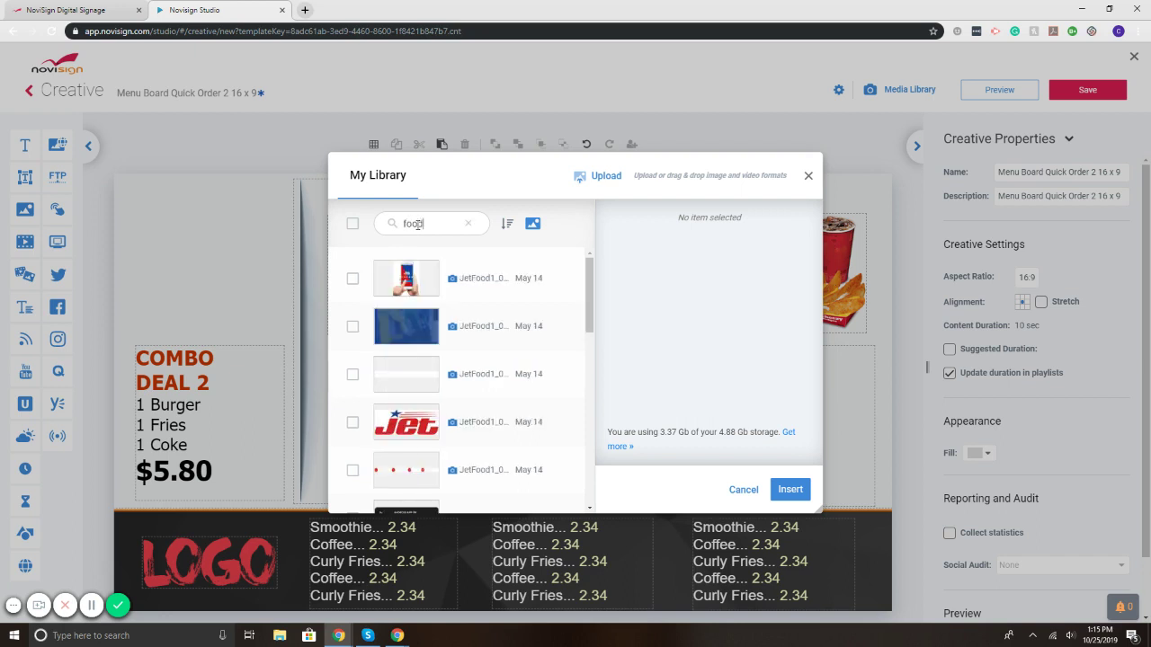
pyautogui.scroll(-2, 429, 371)
pyautogui.scroll(-10, 429, 371)
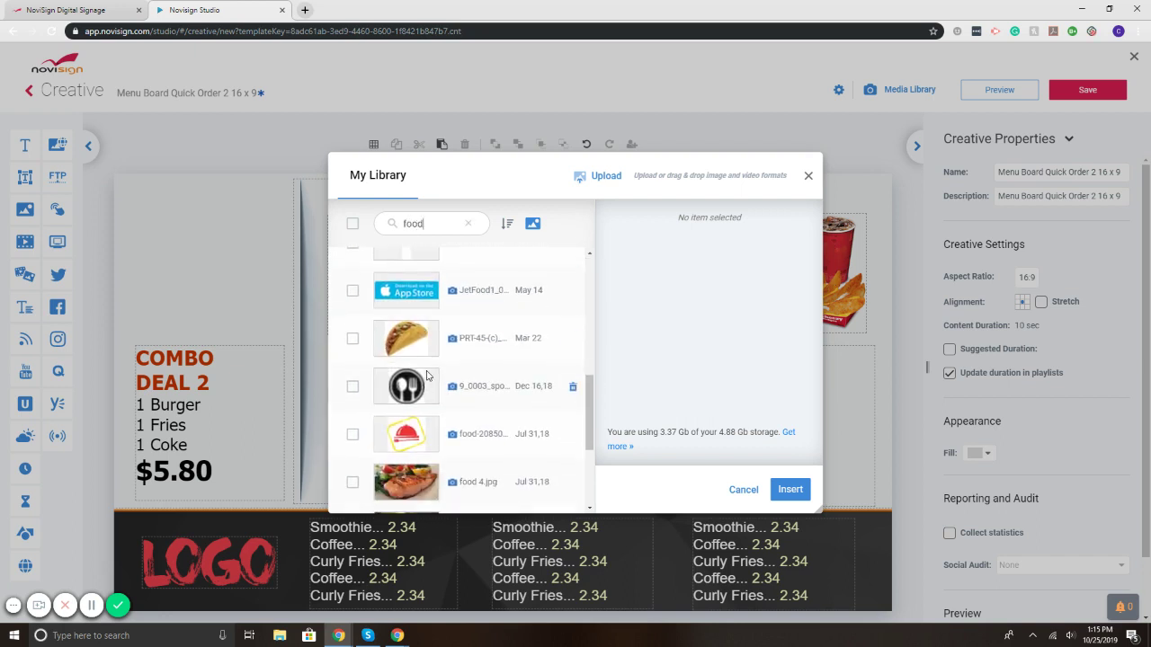
pyautogui.click(386, 415)
pyautogui.click(790, 489)
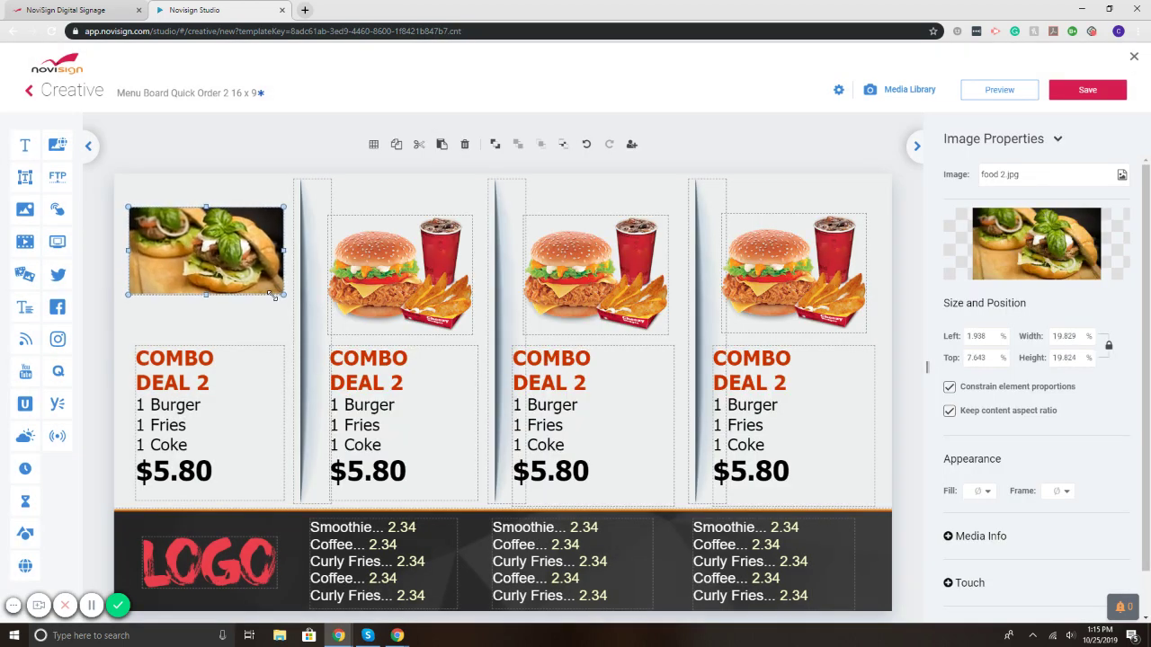
pyautogui.moveTo(267, 286); pyautogui.dragTo(288, 303)
# Step: Change the first column title from COMBO DEAL 2 to COMBO #1
pyautogui.click(199, 382)
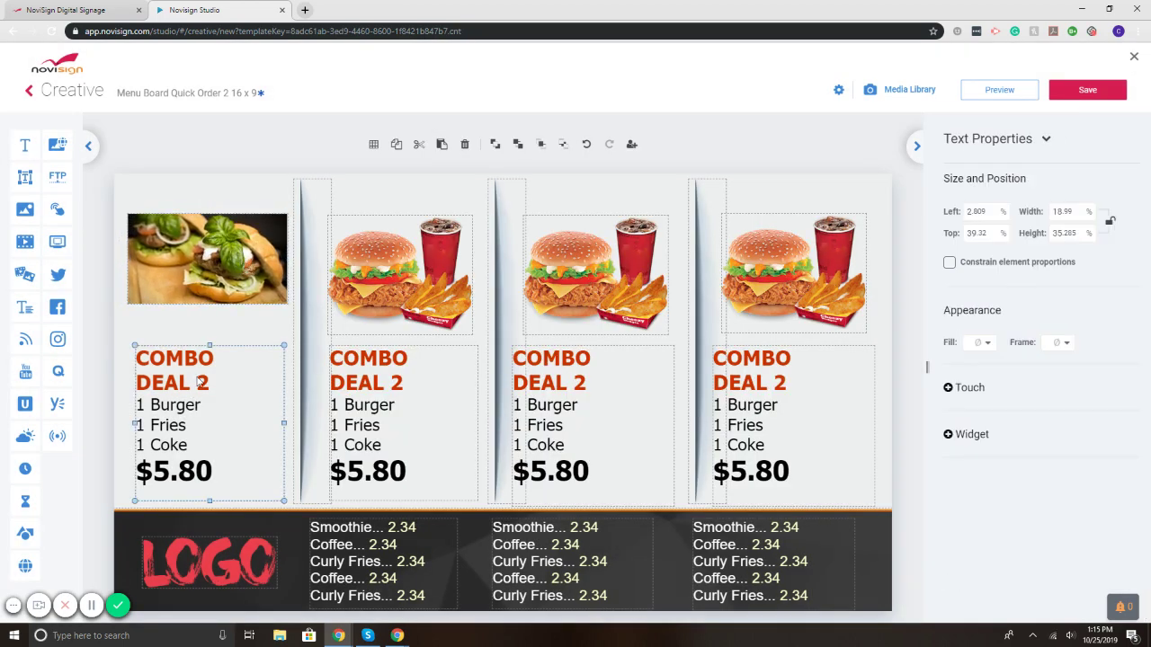
pyautogui.click(205, 385)
pyautogui.moveTo(205, 384); pyautogui.dragTo(139, 388)
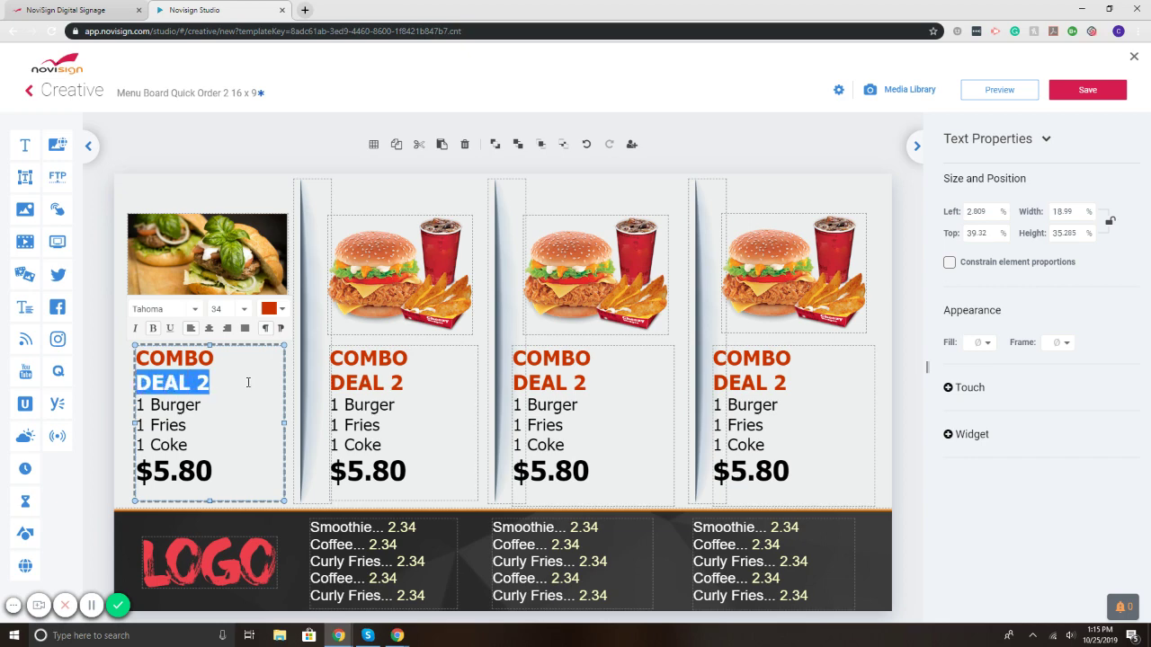
pyautogui.press('BackSpace')
pyautogui.press('BackSpace')
pyautogui.write('#!')
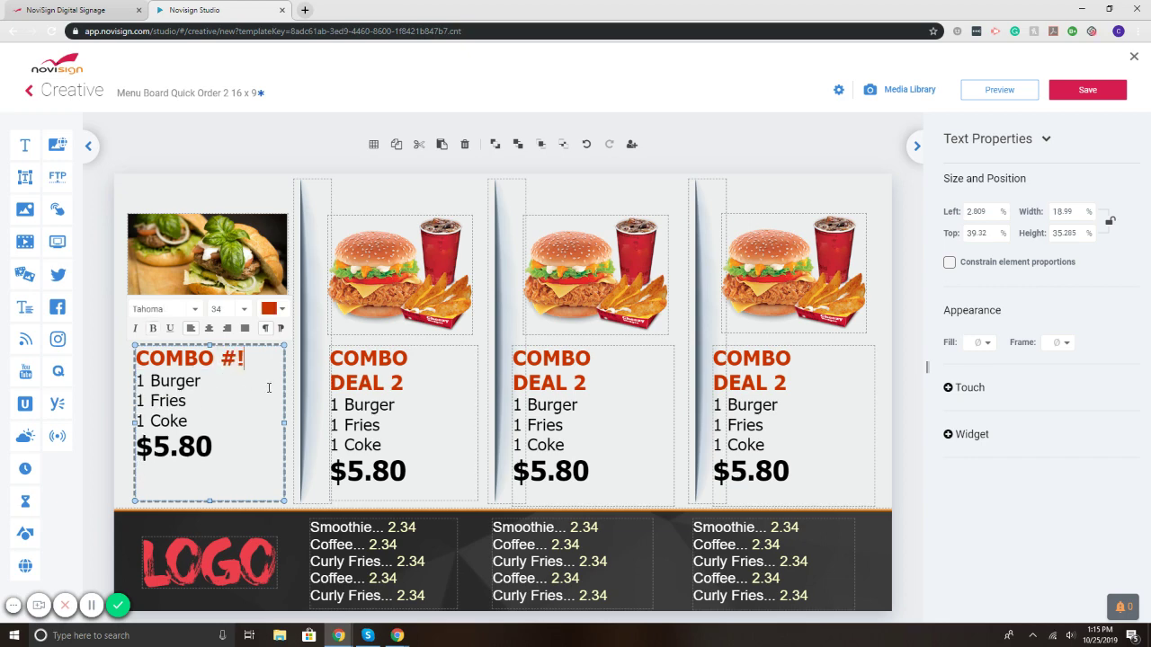
pyautogui.press('Down')
pyautogui.press('Down')
pyautogui.click(249, 361)
pyautogui.press('BackSpace')
pyautogui.write('1')
# Step: Make the first item read '1 Burger with Bacon' at a smaller font size
pyautogui.press('Down')
pyautogui.press('Down')
pyautogui.hotkey('shift', 'Home')
pyautogui.click(161, 381)
pyautogui.write('with Bacon')
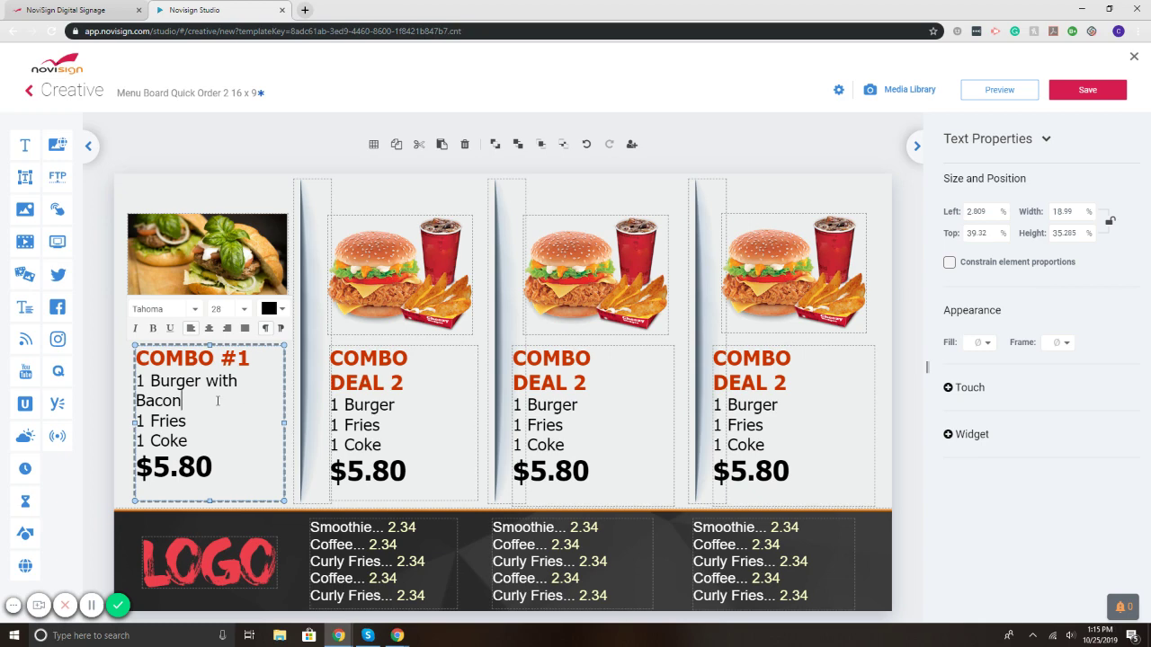
pyautogui.moveTo(218, 401); pyautogui.dragTo(140, 381)
pyautogui.click(243, 309)
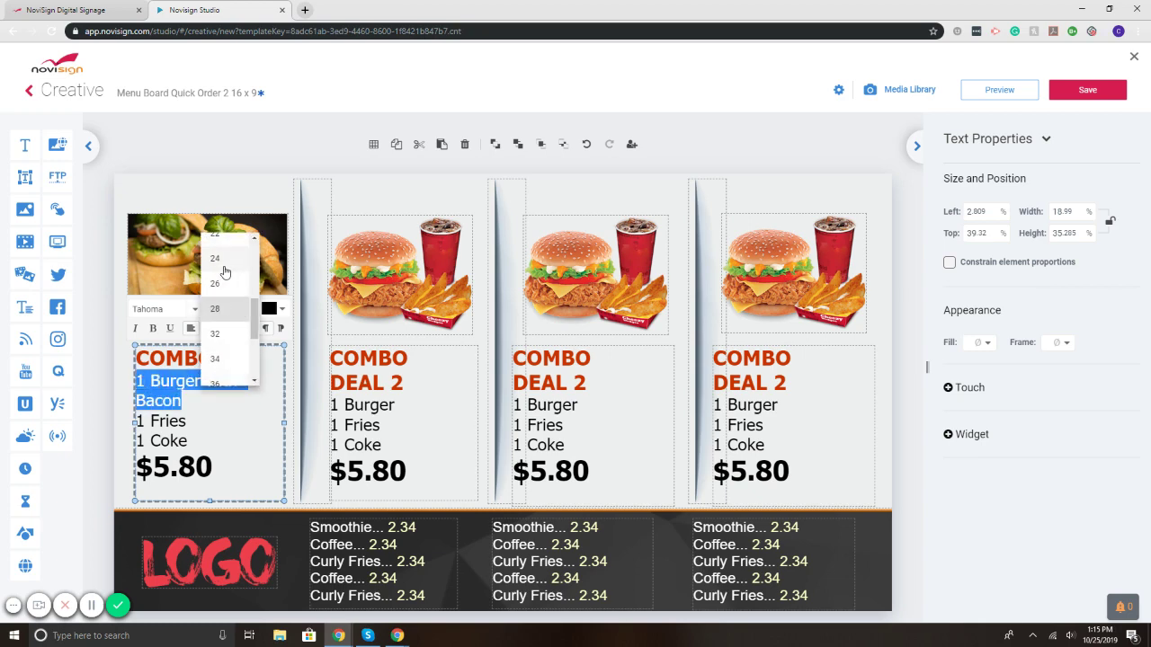
pyautogui.click(223, 266)
pyautogui.click(232, 406)
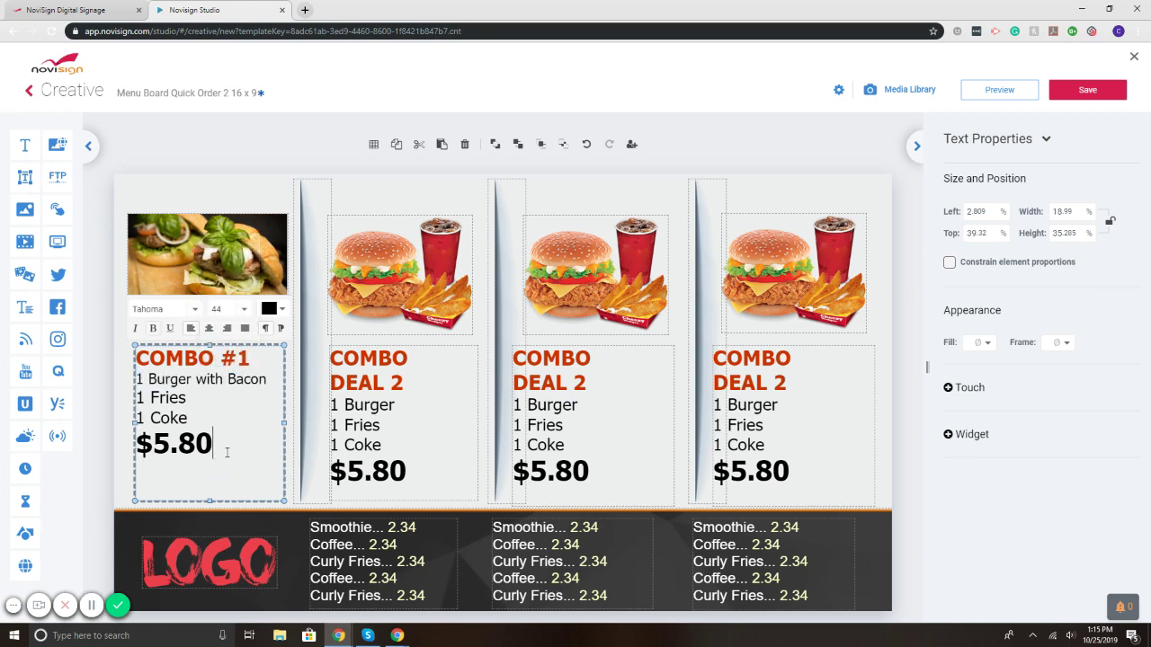
pyautogui.click(363, 279)
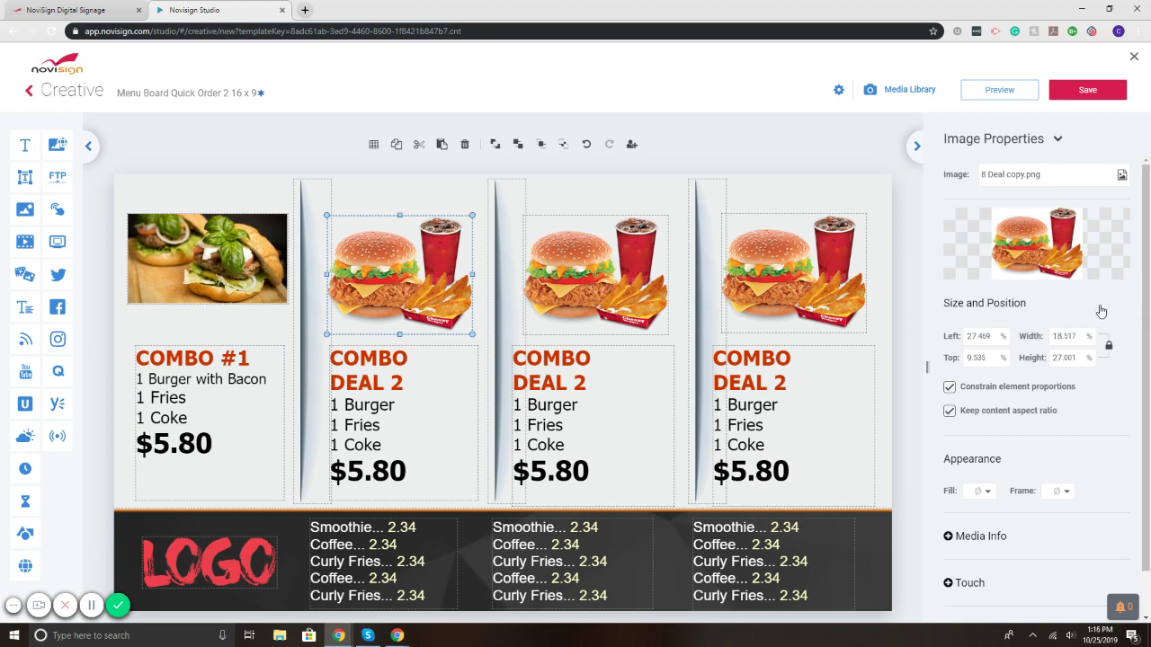
# Step: Close the combo menu board without saving and switch to the NoviSign Digital Signage tab
pyautogui.click(1134, 57)
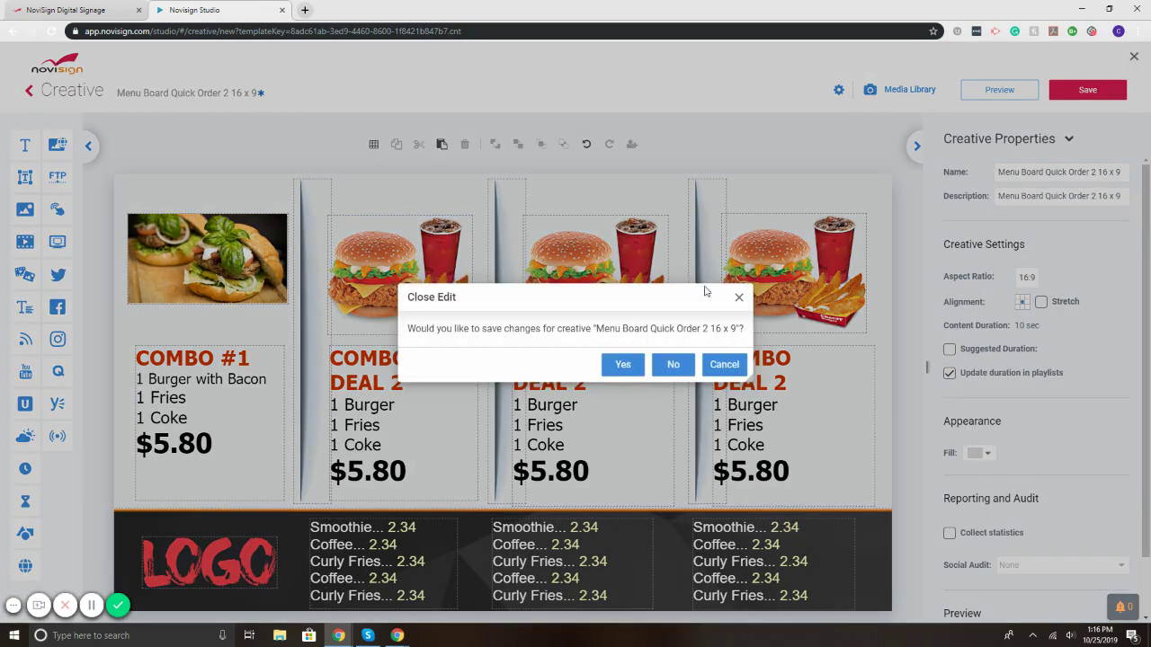
pyautogui.click(674, 364)
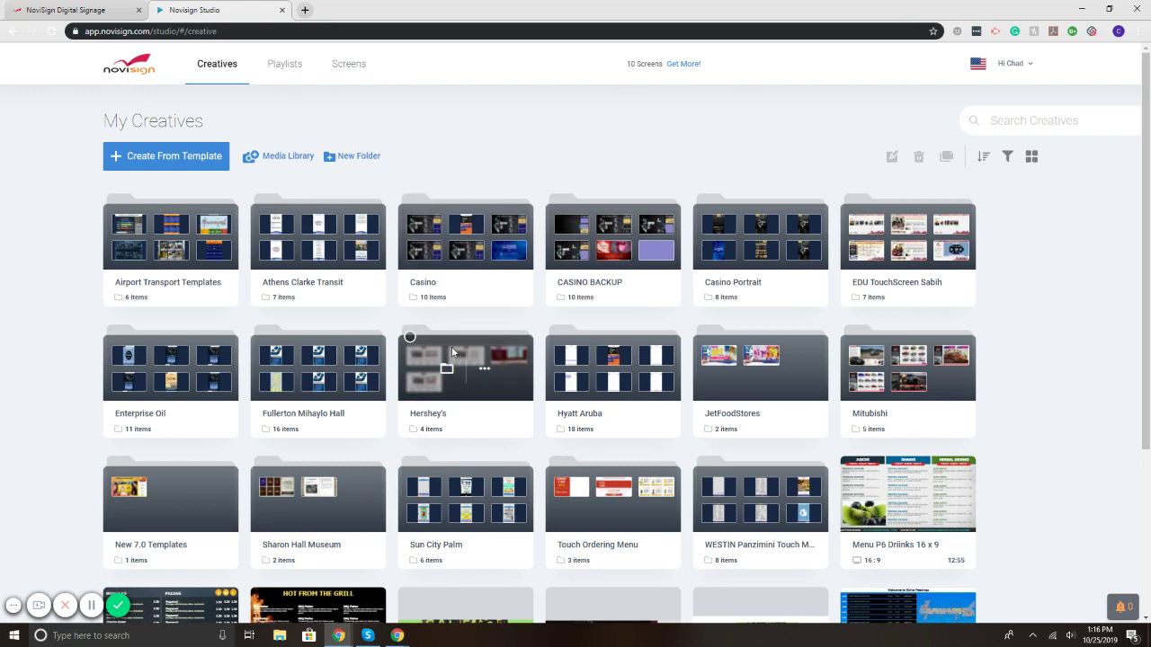
pyautogui.click(111, 9)
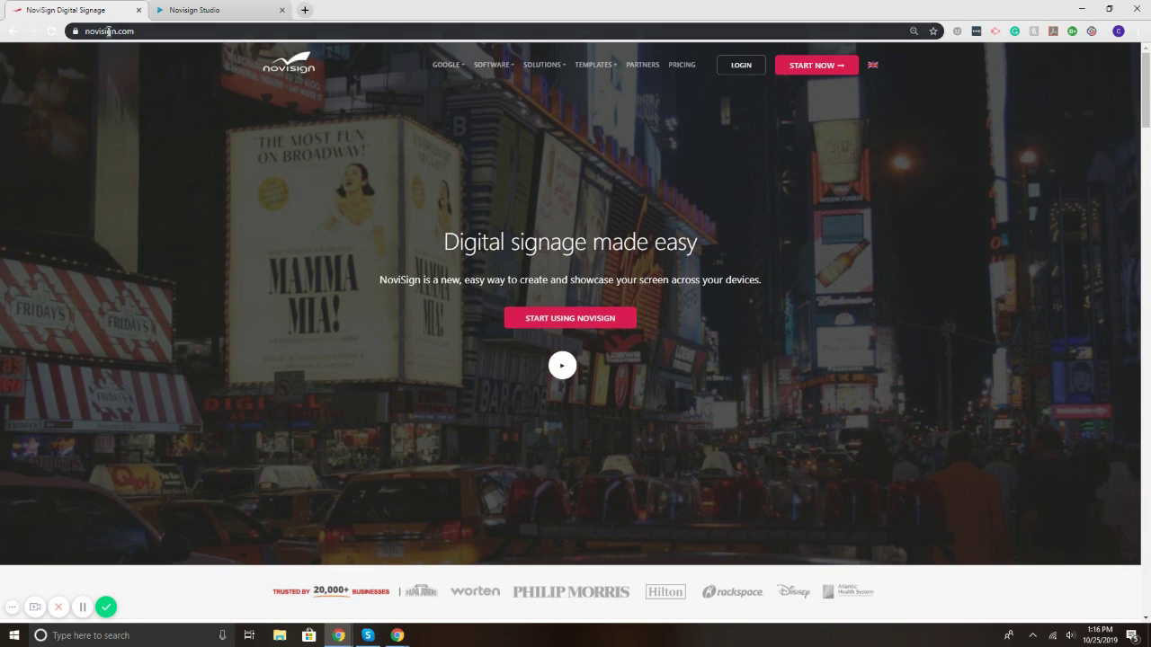
# Step: Open the START USING NOVISIGN sign-up page, then return to the Studio's My Creatives tab
pyautogui.click(602, 321)
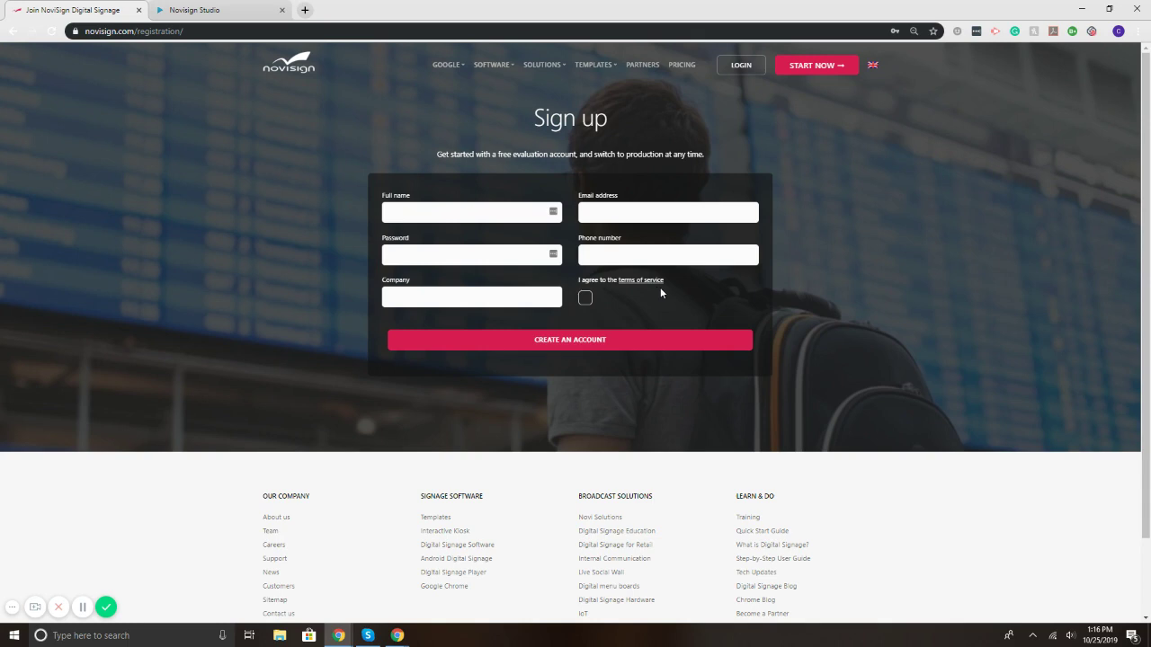
pyautogui.click(185, 11)
# Step: Create a new creative from the Menu Board Coffee Shop 2 16 x 9 template
pyautogui.scroll(-2, 557, 445)
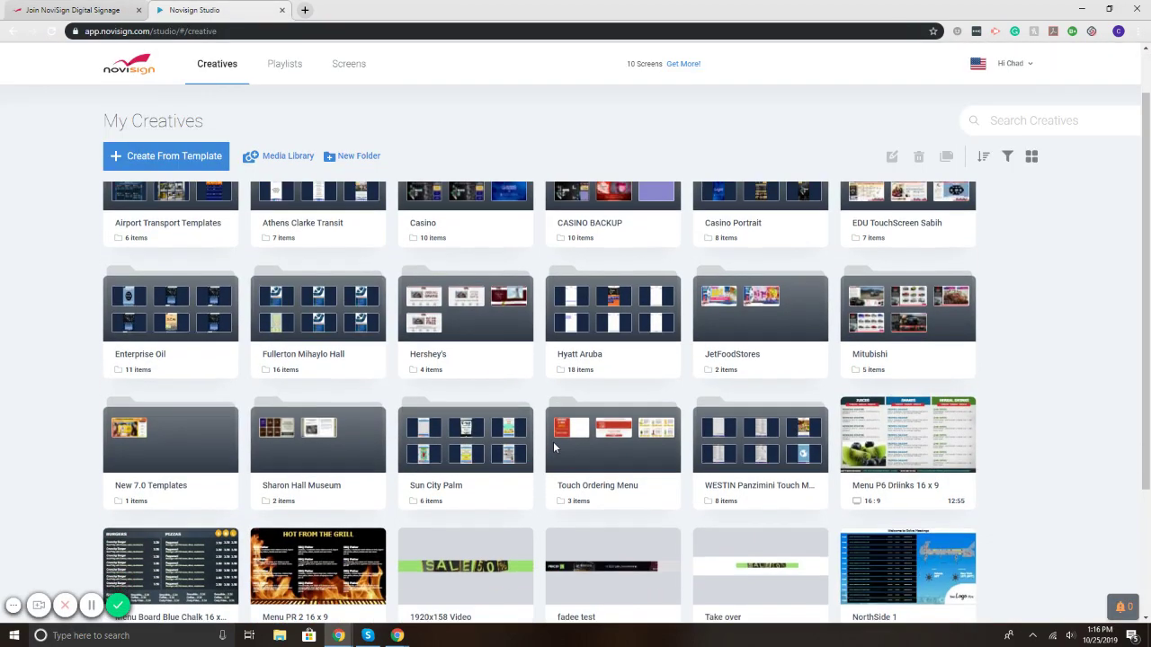
pyautogui.scroll(-1, 557, 454)
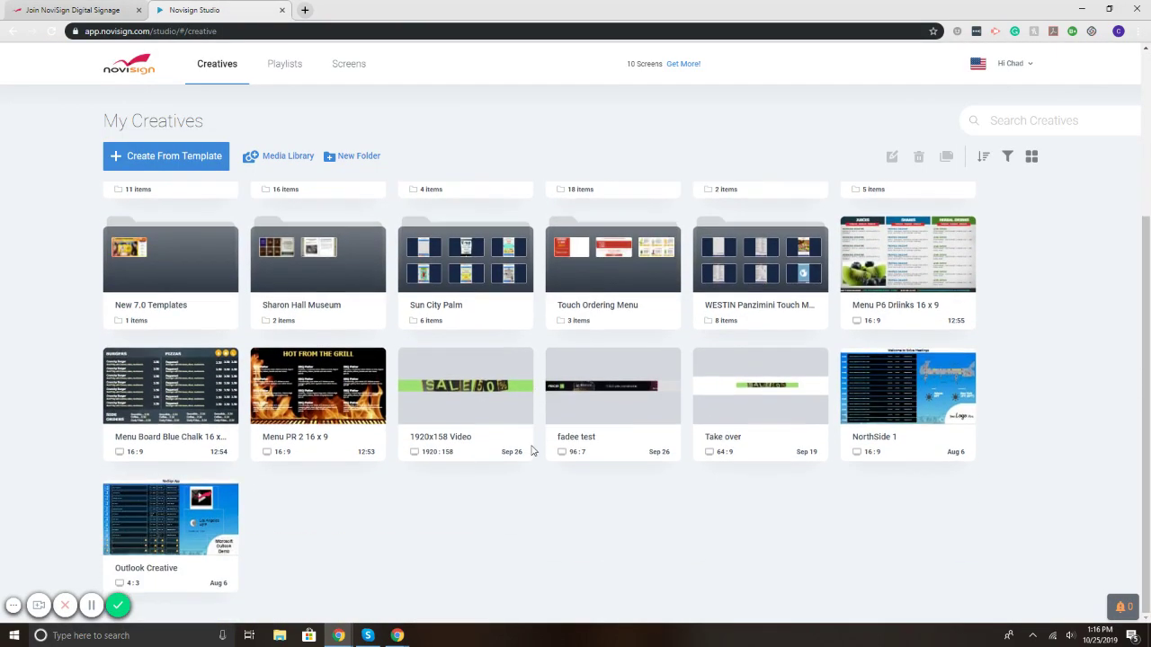
pyautogui.click(186, 155)
pyautogui.scroll(-5, 532, 372)
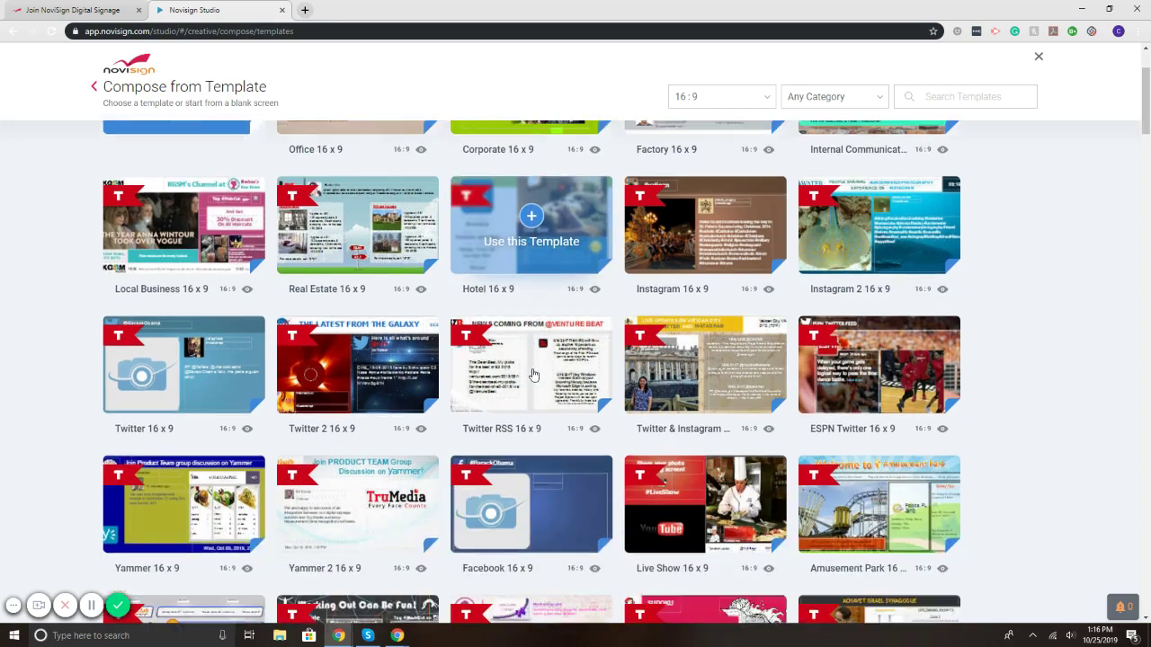
pyautogui.scroll(-8, 532, 372)
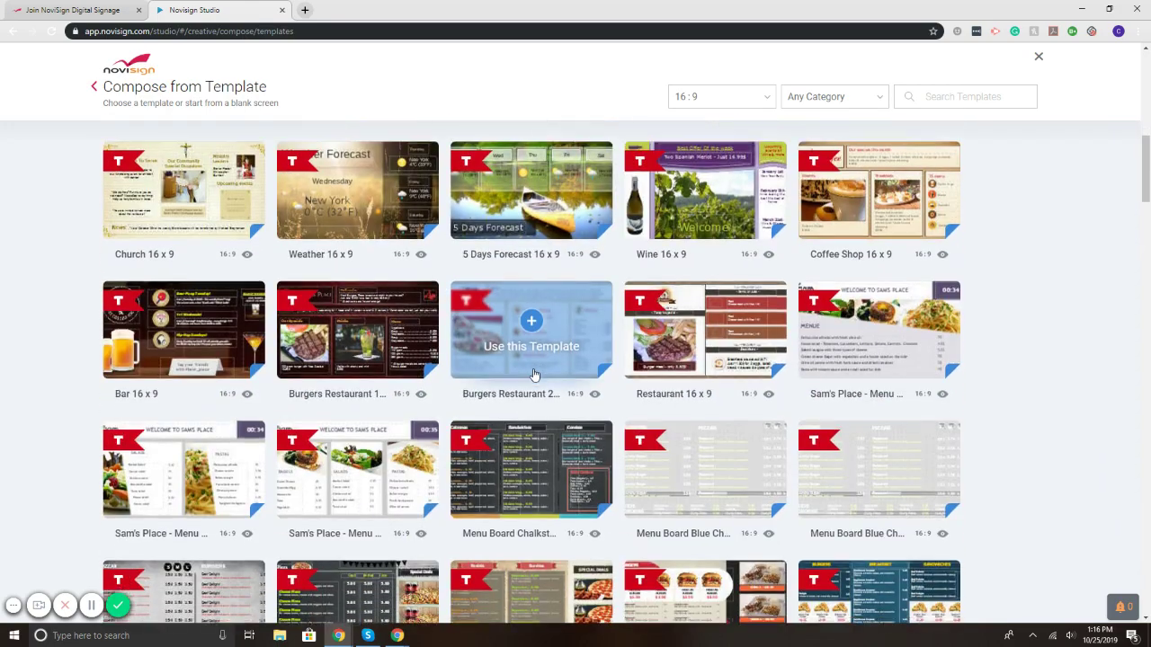
pyautogui.scroll(-2, 533, 372)
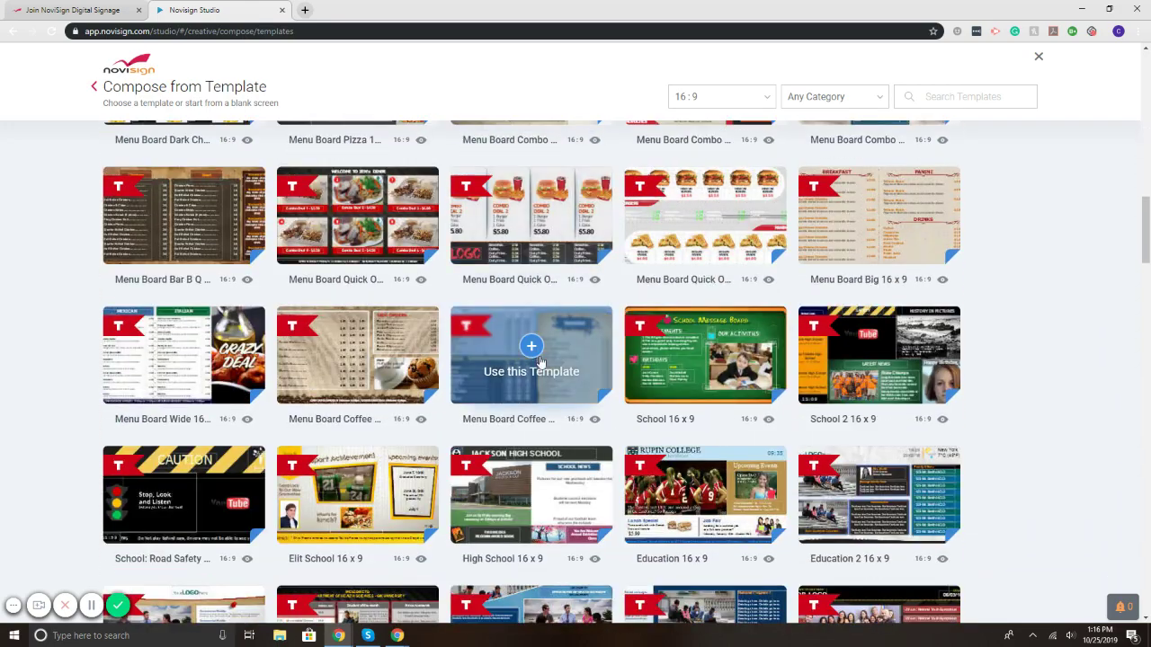
pyautogui.click(537, 356)
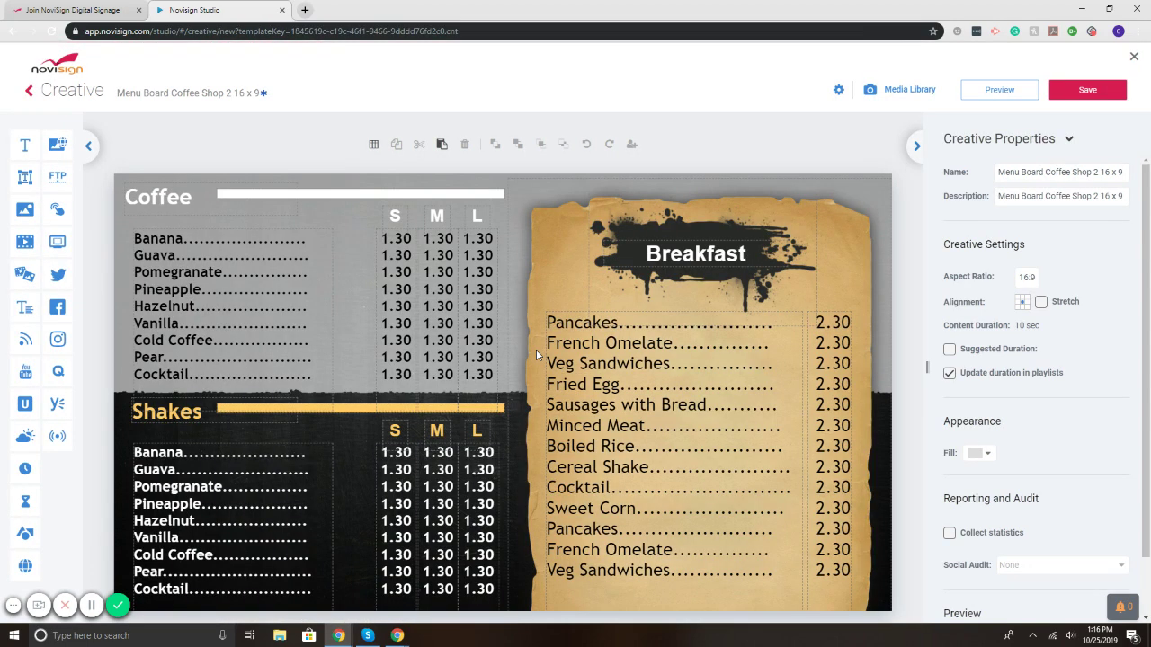
# Step: Lower the tops of the Breakfast item list and the 2.30 price column so they align
pyautogui.click(605, 367)
pyautogui.moveTo(672, 310); pyautogui.dragTo(674, 442)
pyautogui.moveTo(680, 486); pyautogui.dragTo(681, 450)
pyautogui.click(829, 333)
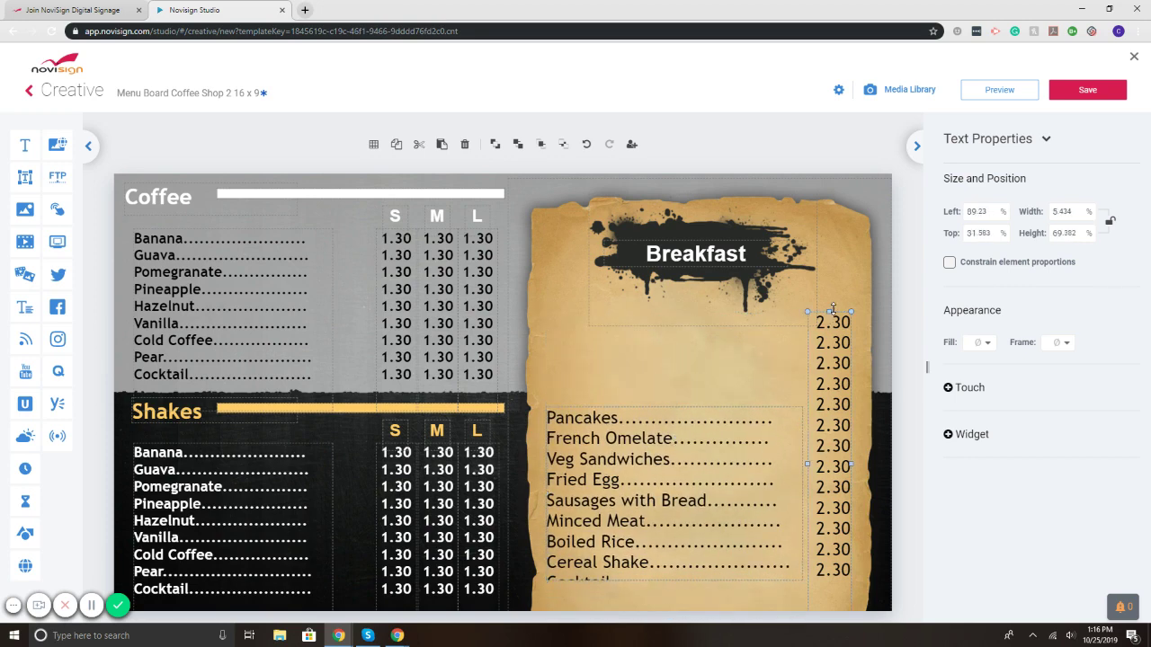
pyautogui.moveTo(831, 309); pyautogui.dragTo(830, 405)
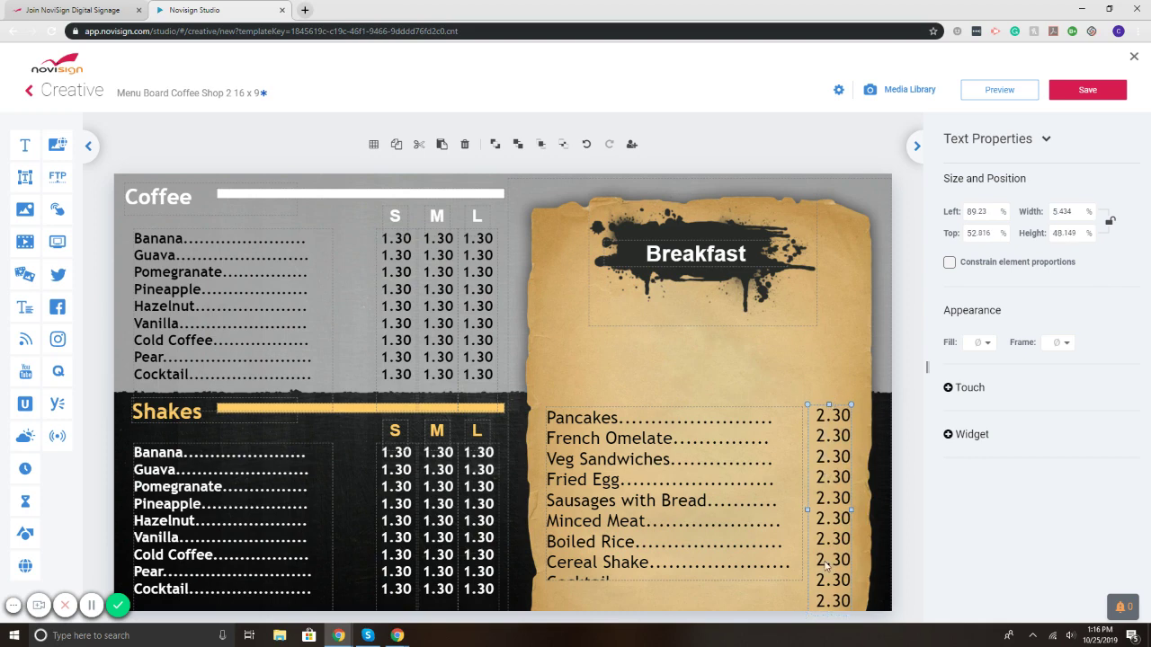
pyautogui.click(826, 566)
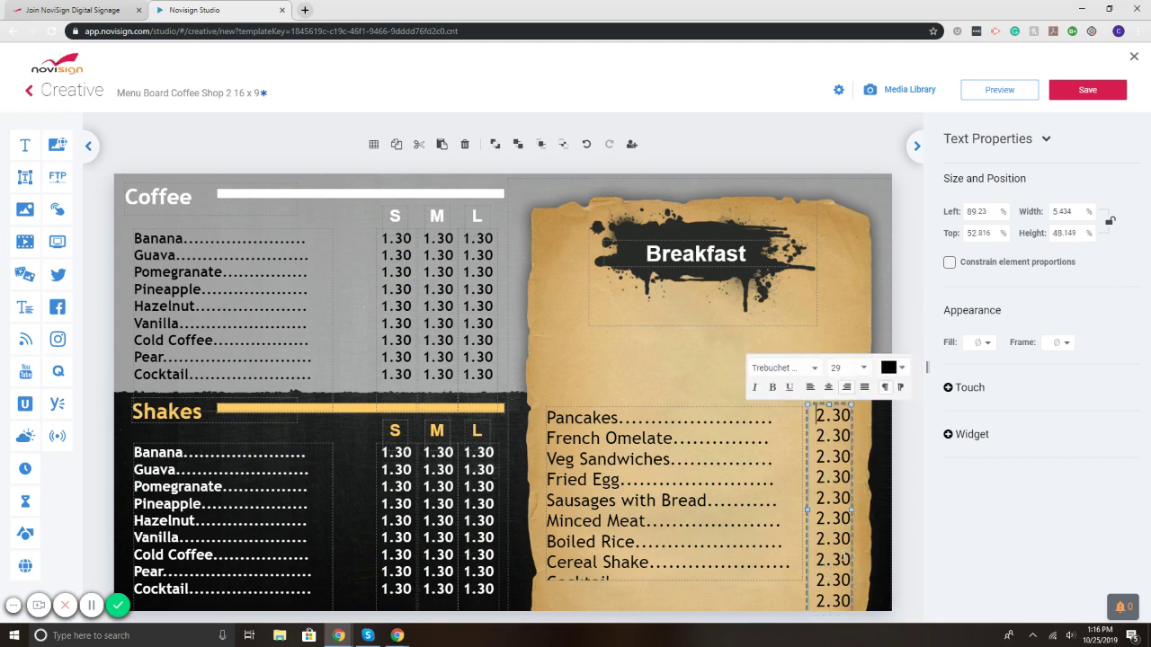